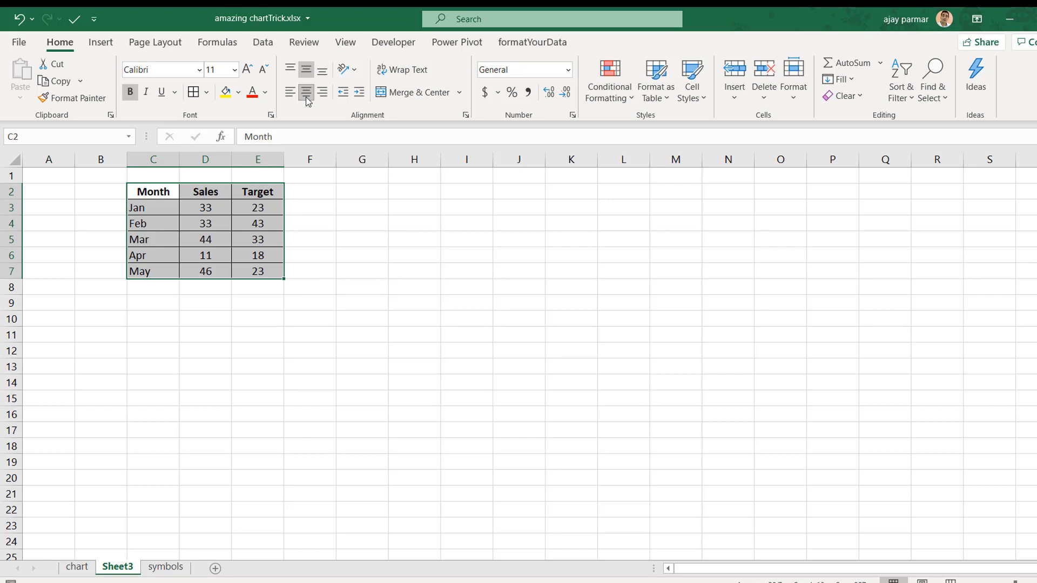
Step: Centre the contents of the Month, Sales and Target table in C2:E7
click(306, 92)
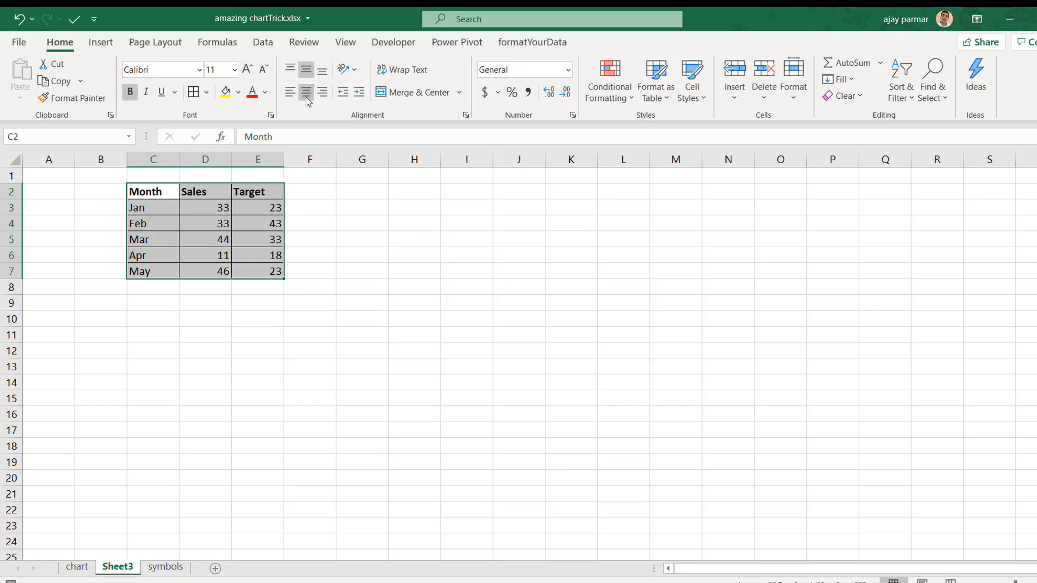
click(307, 93)
click(373, 233)
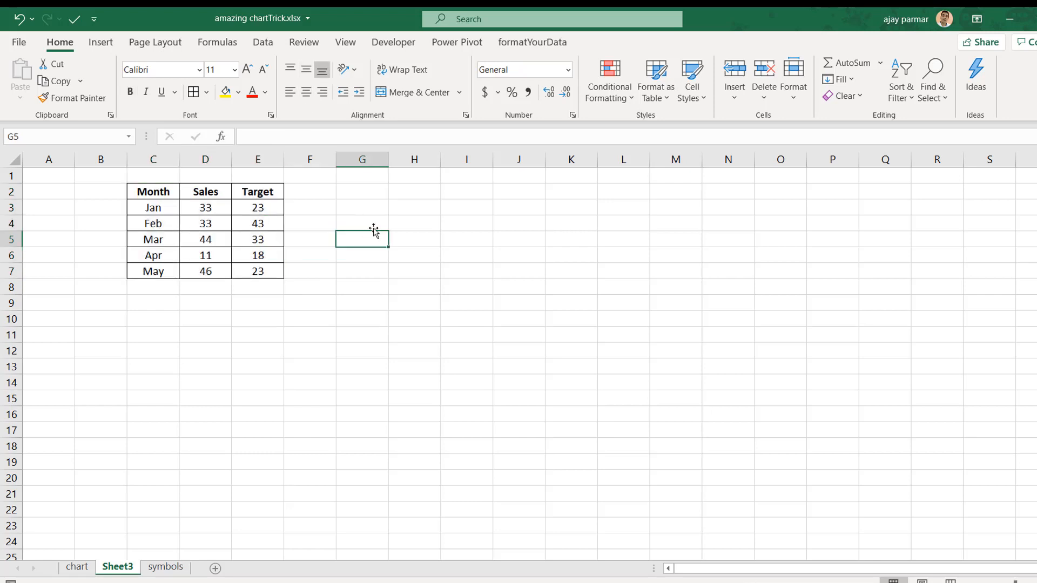
scroll(374, 232, up, 1)
click(469, 234)
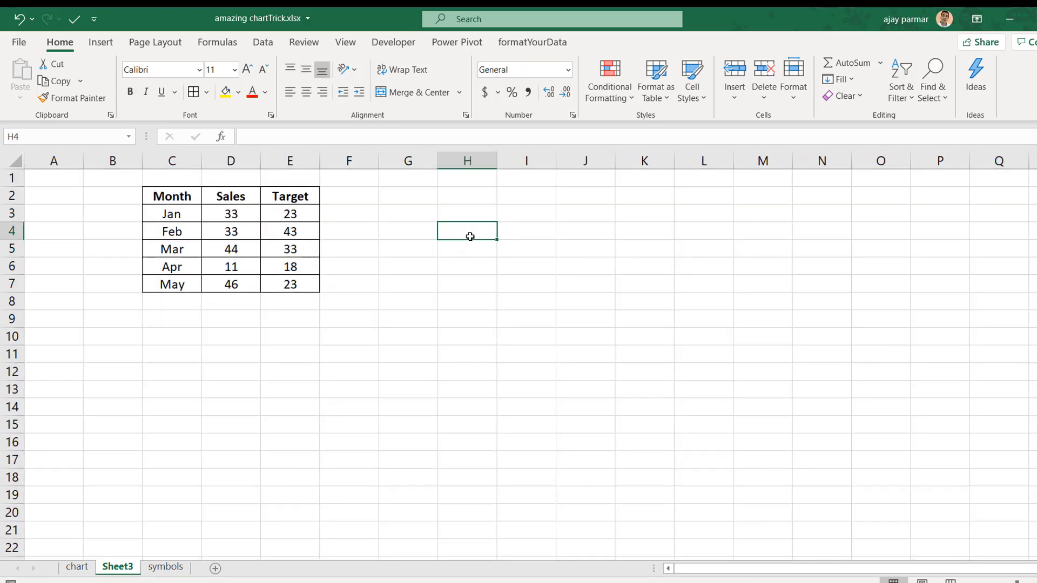
Step: Insert a 2-D clustered column chart from the month table and place it beside the data, starting around H2
click(189, 233)
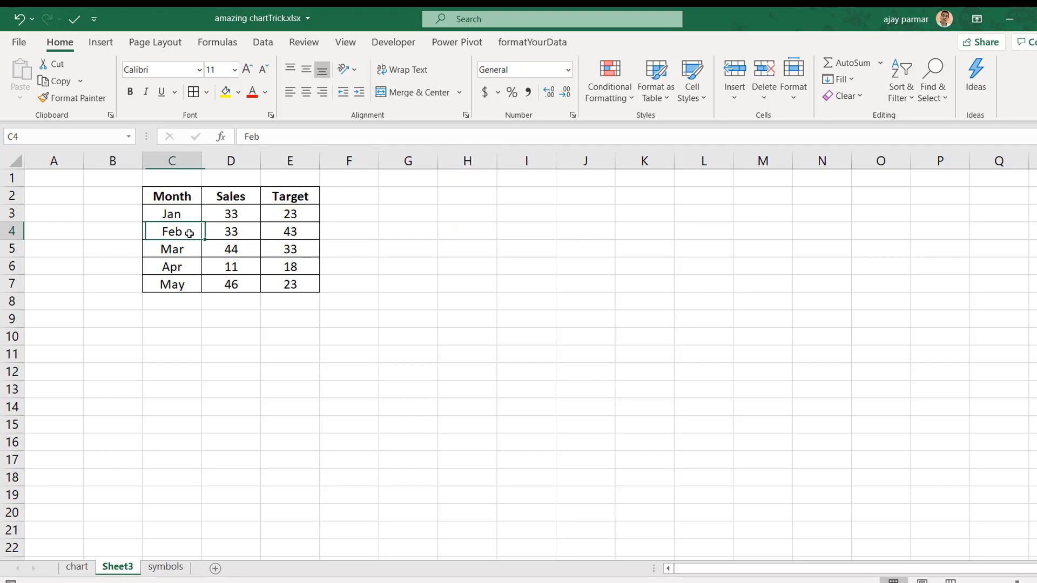
click(101, 43)
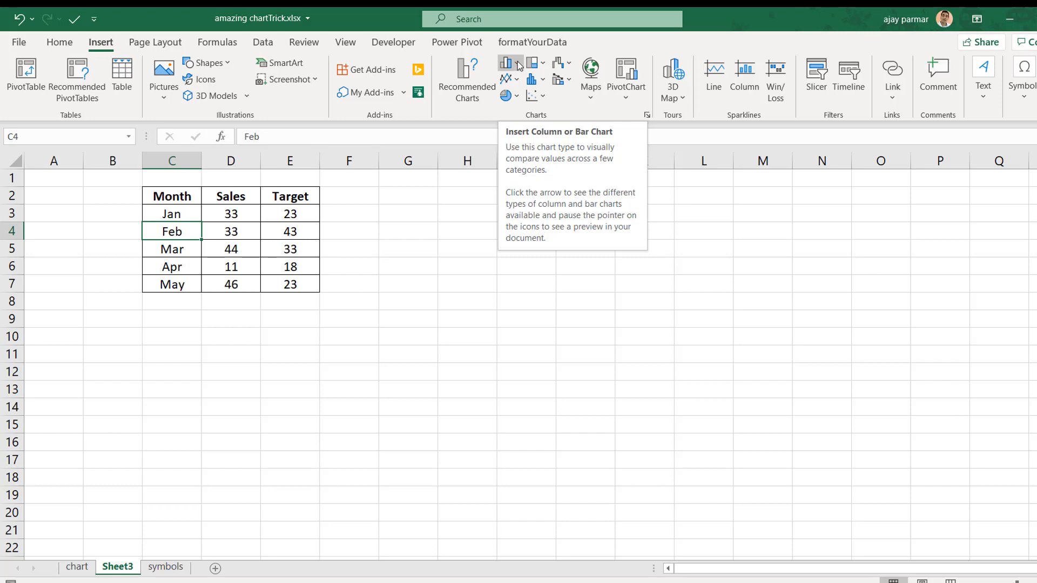
click(518, 67)
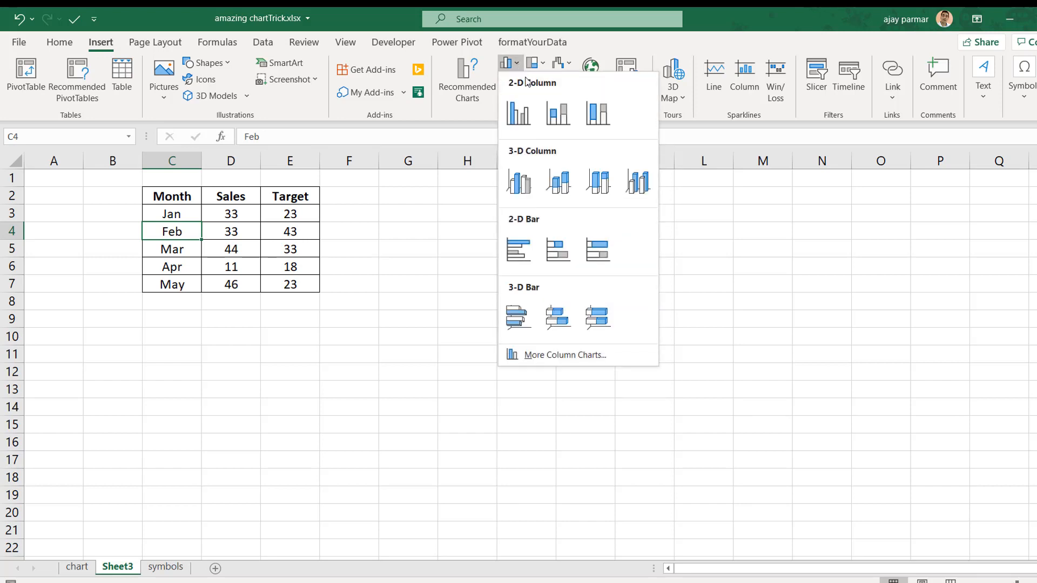
click(513, 120)
drag(612, 239, 724, 201)
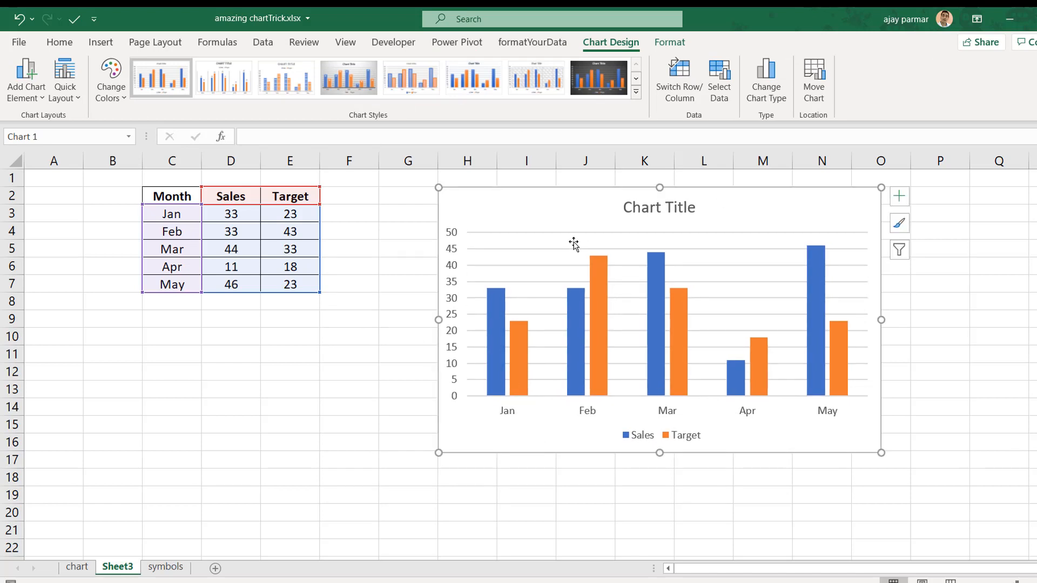
Step: Remove the chart's title and horizontal gridlines, and widen the chart slightly
click(659, 212)
key(Delete)
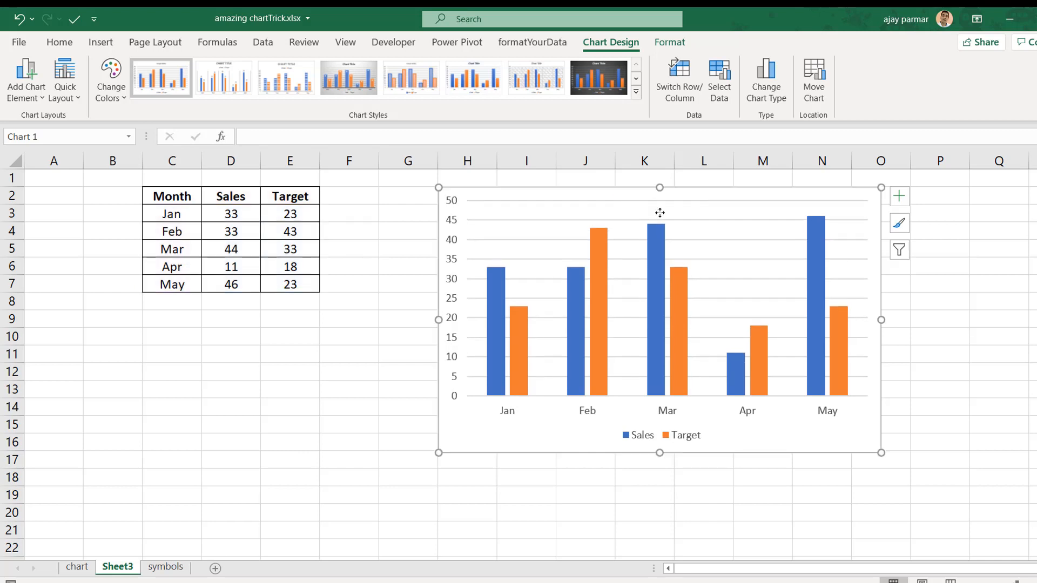
click(695, 221)
key(Delete)
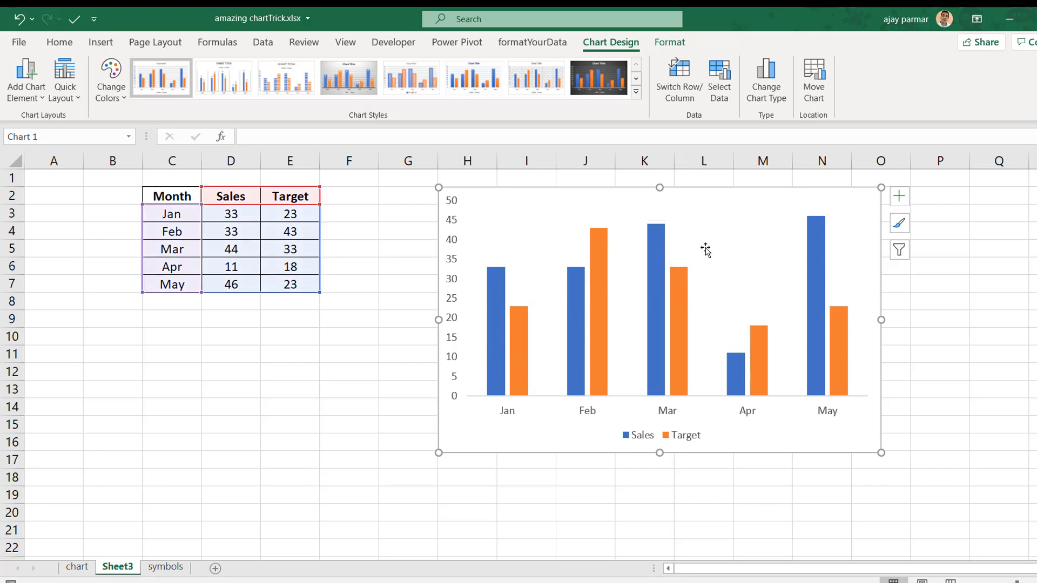
drag(883, 320, 917, 320)
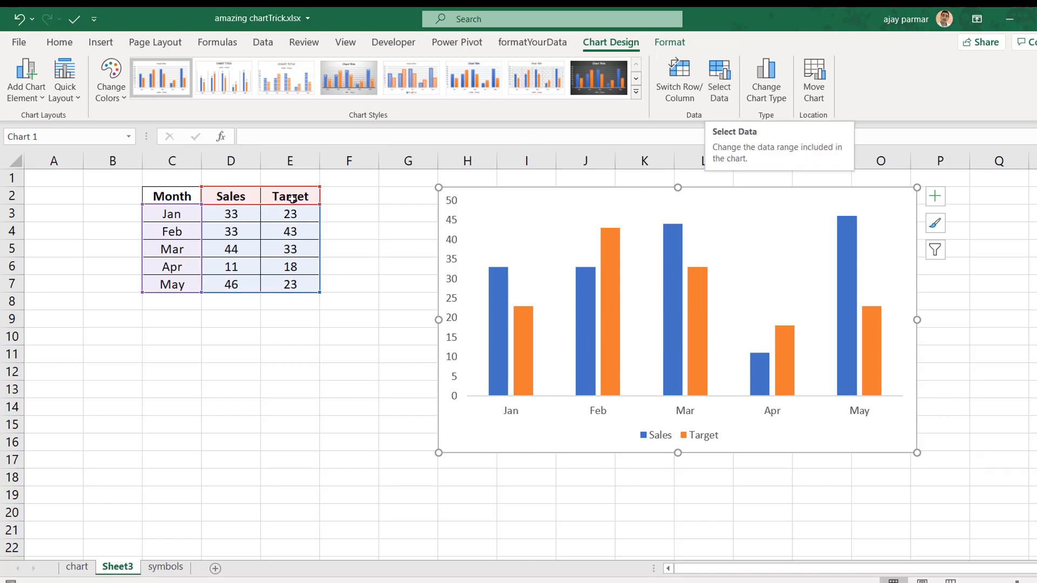
Step: Add a series named "sales" to the chart's data source with values from Sheet3 D3:D7
click(717, 82)
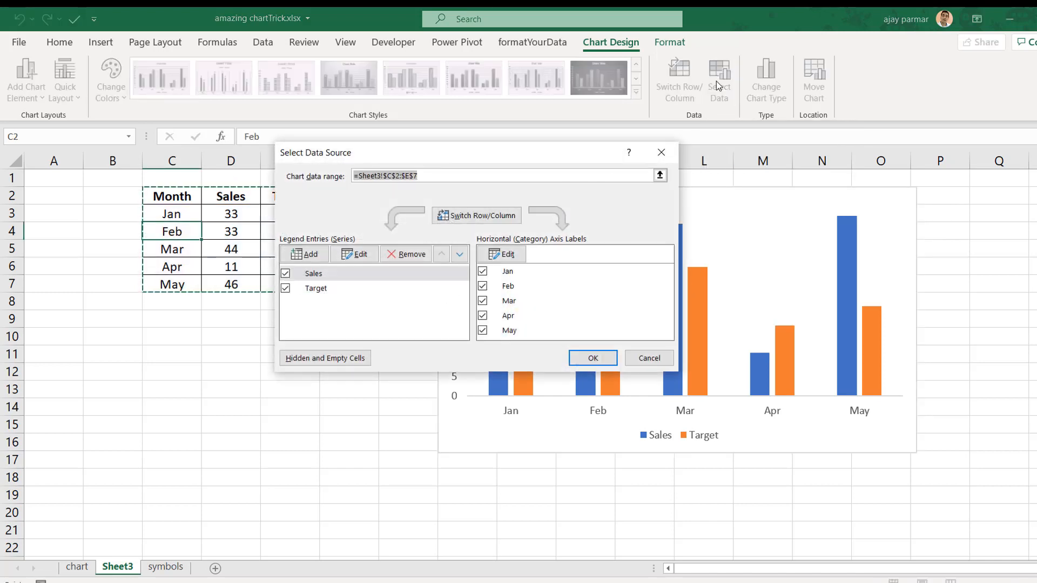
drag(578, 164, 938, 216)
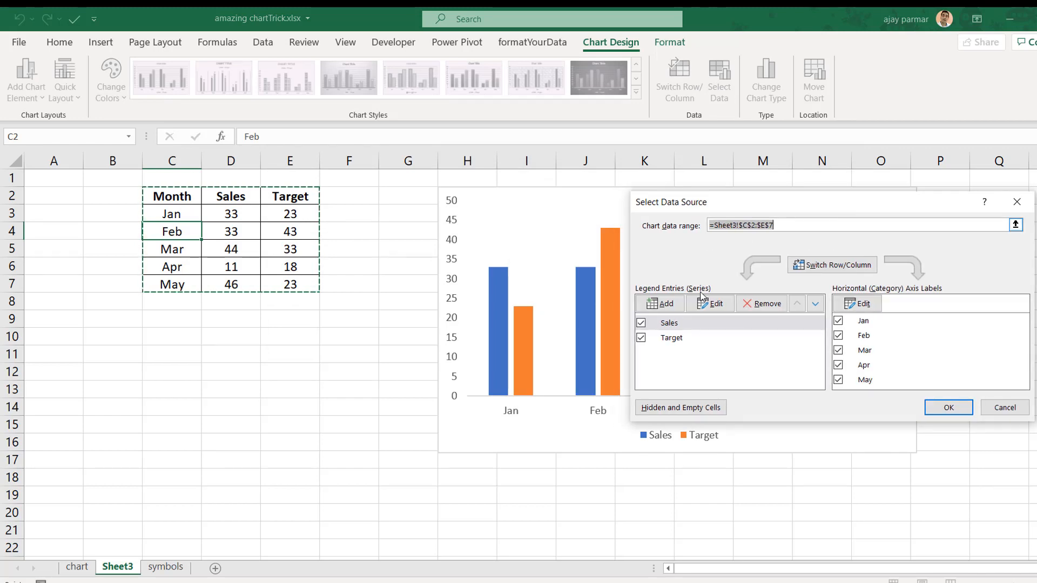
click(663, 306)
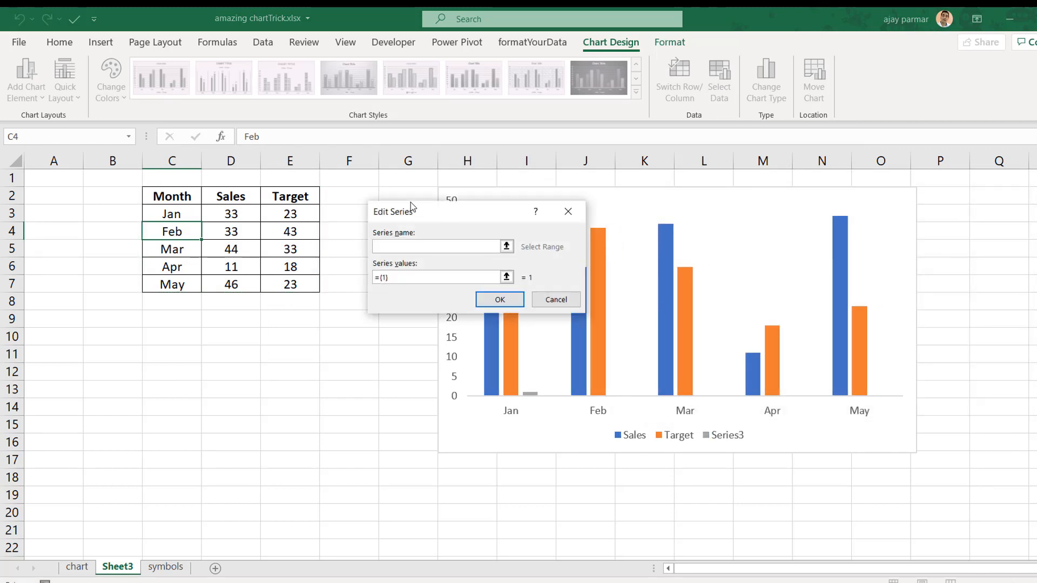
drag(411, 206, 208, 315)
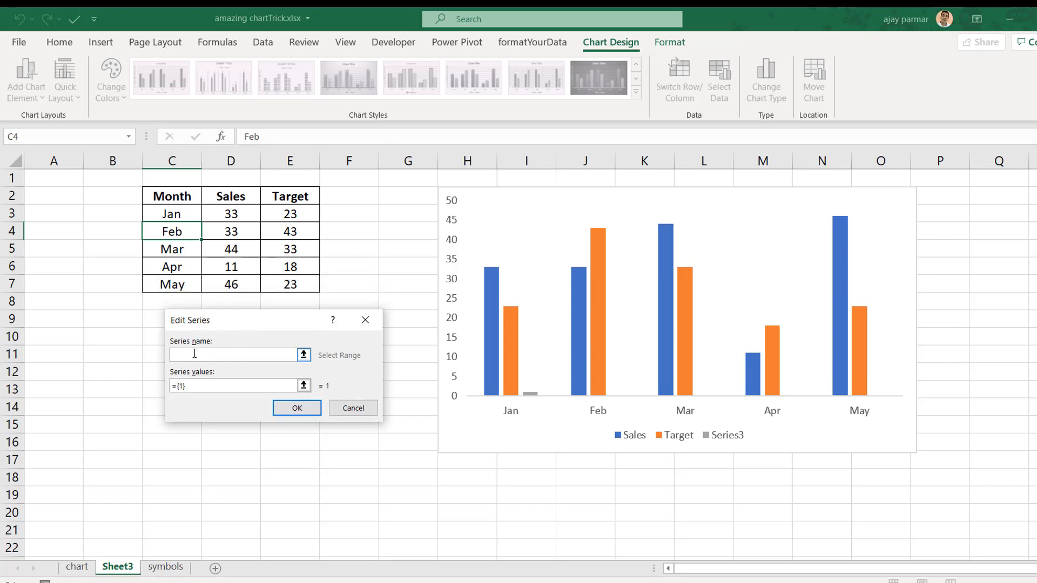
text(sales)
click(189, 355)
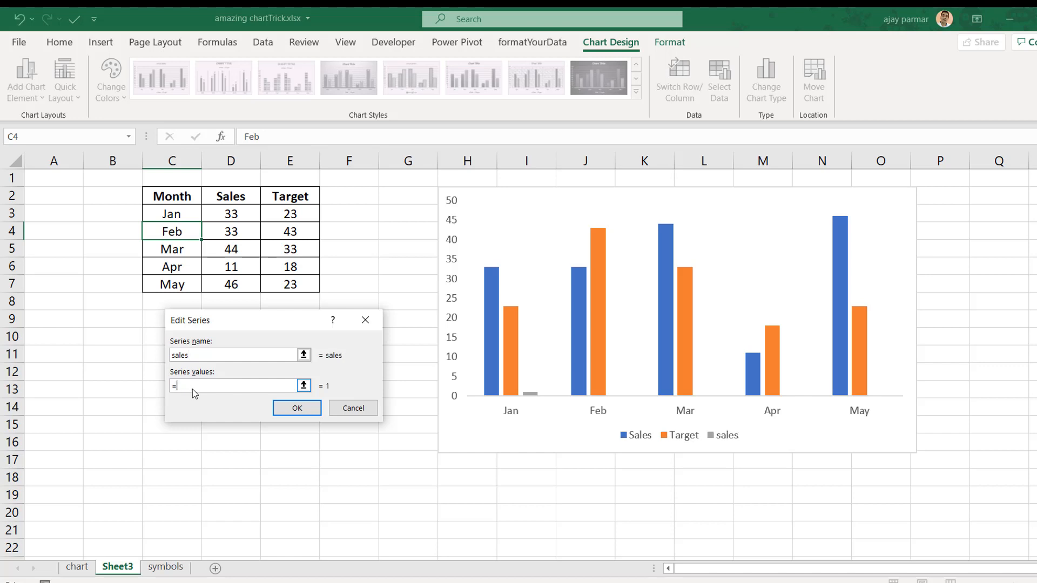
click(242, 214)
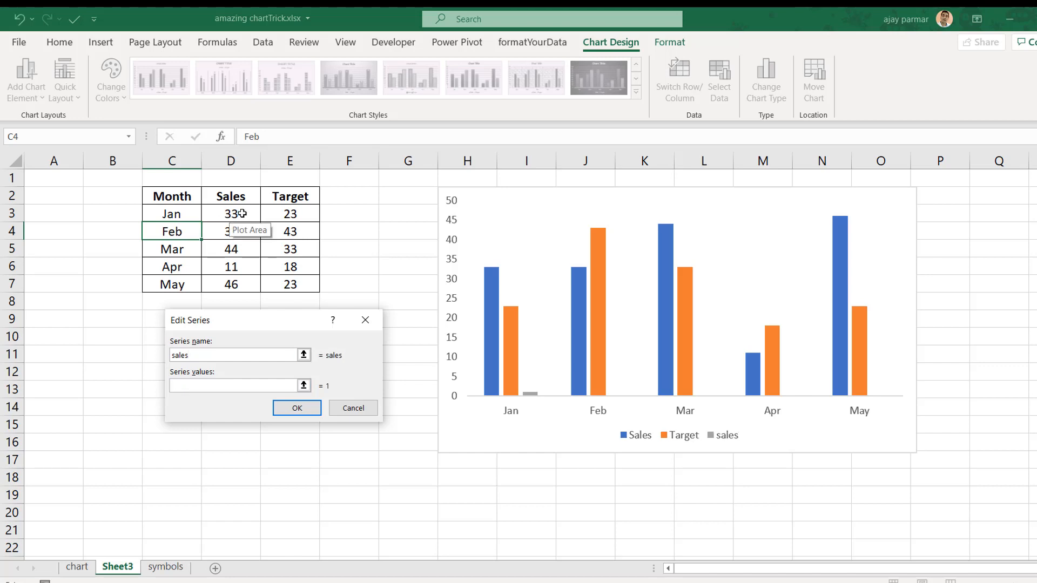
shift+click(235, 285)
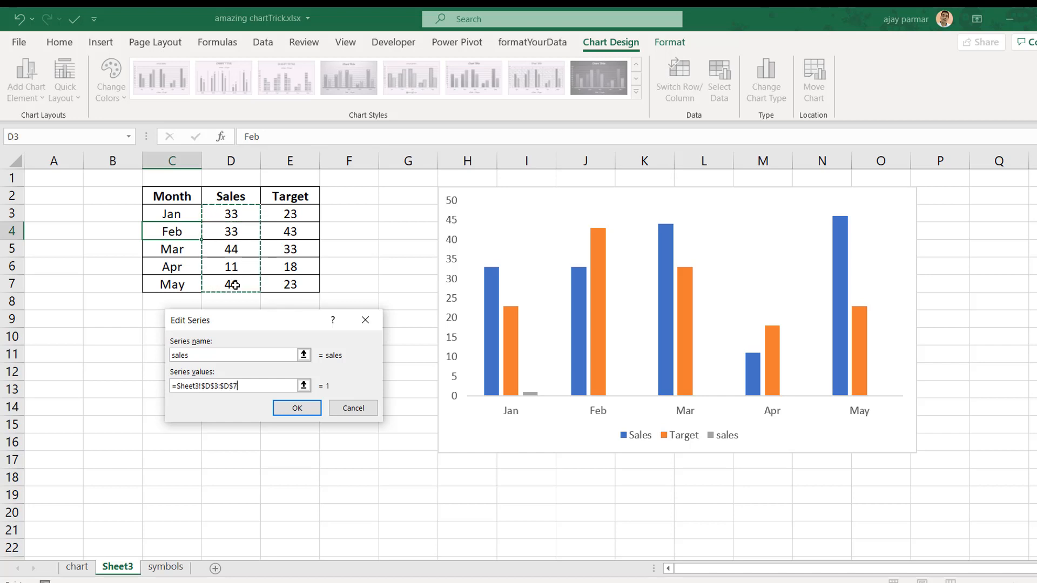
click(297, 409)
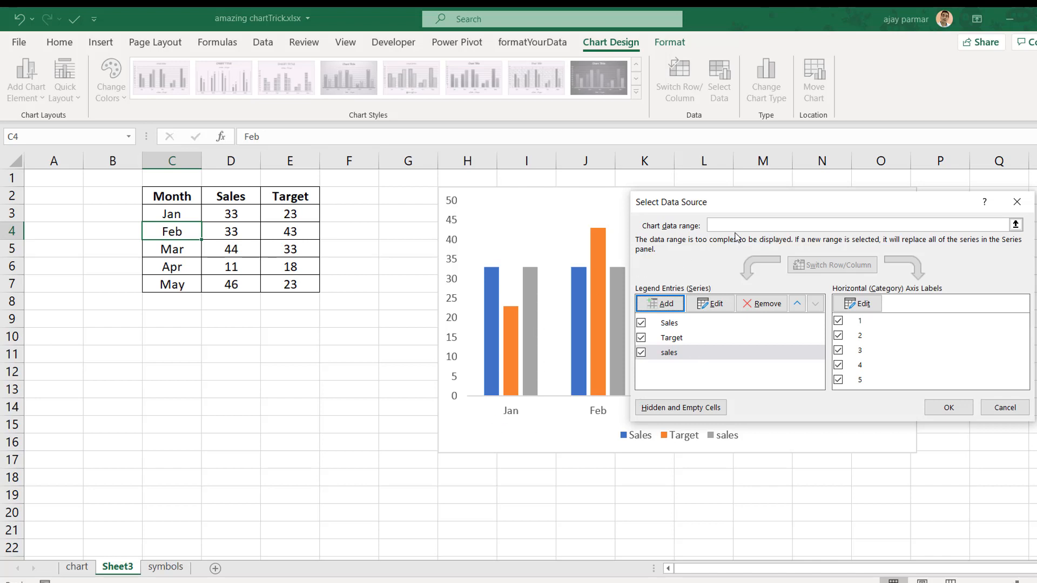
Step: Add another series named "target" with values from Sheet3 E3:E7 and apply the data source changes
click(660, 303)
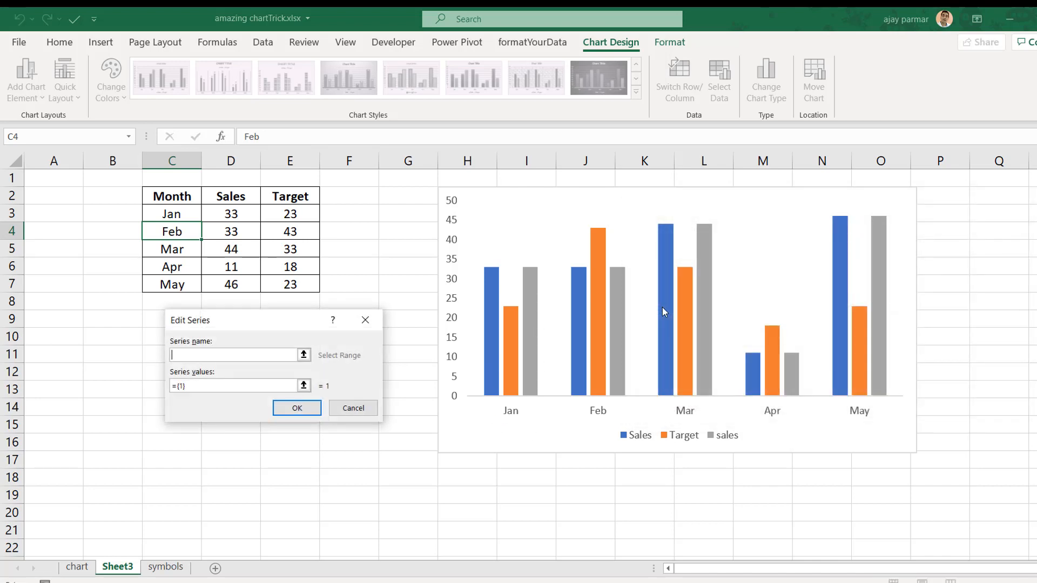
text(target)
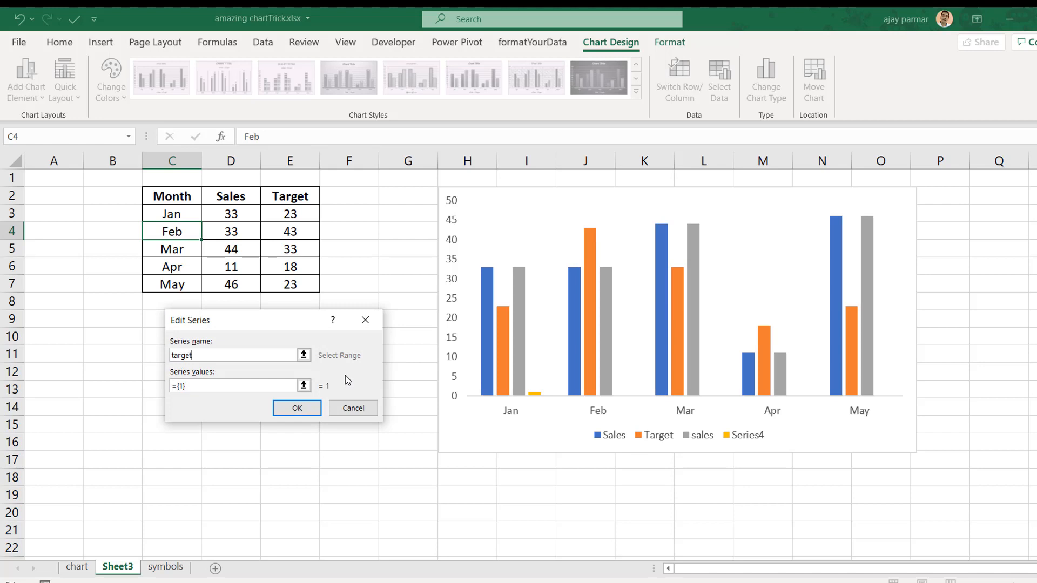
click(192, 387)
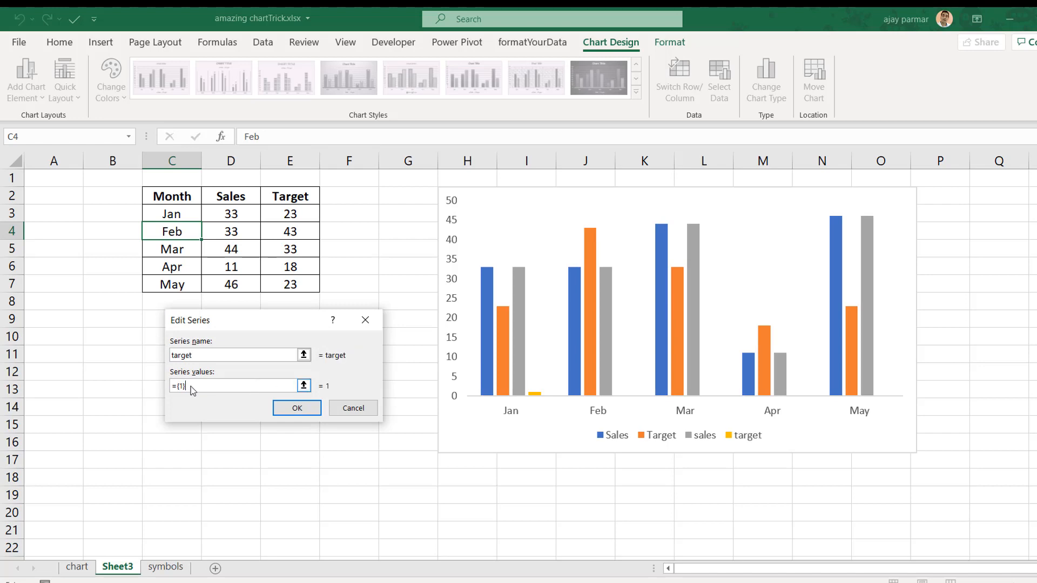
key(BackSpace)
key(BackSpace)
click(300, 214)
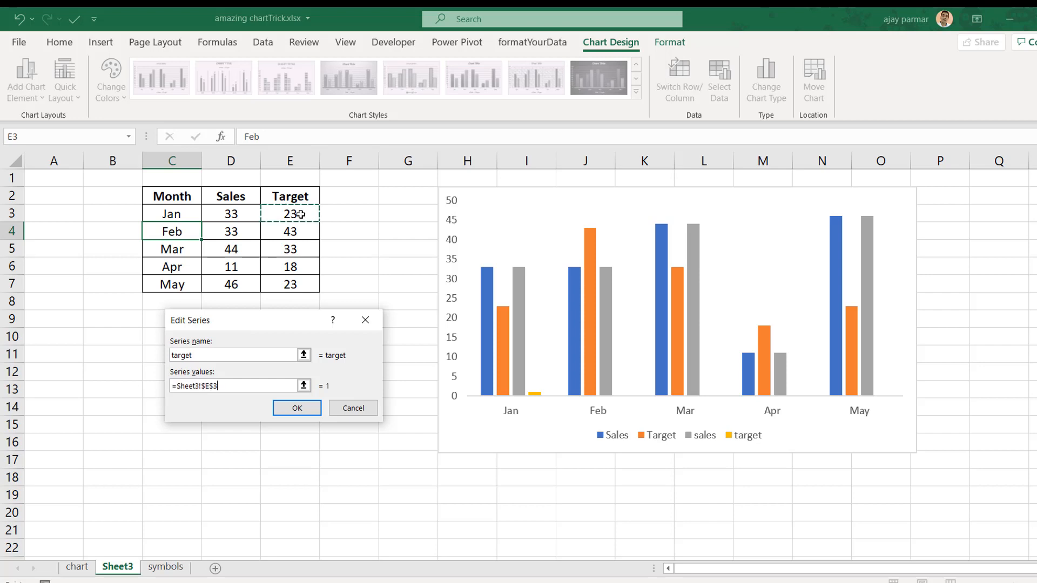
drag(301, 214, 292, 282)
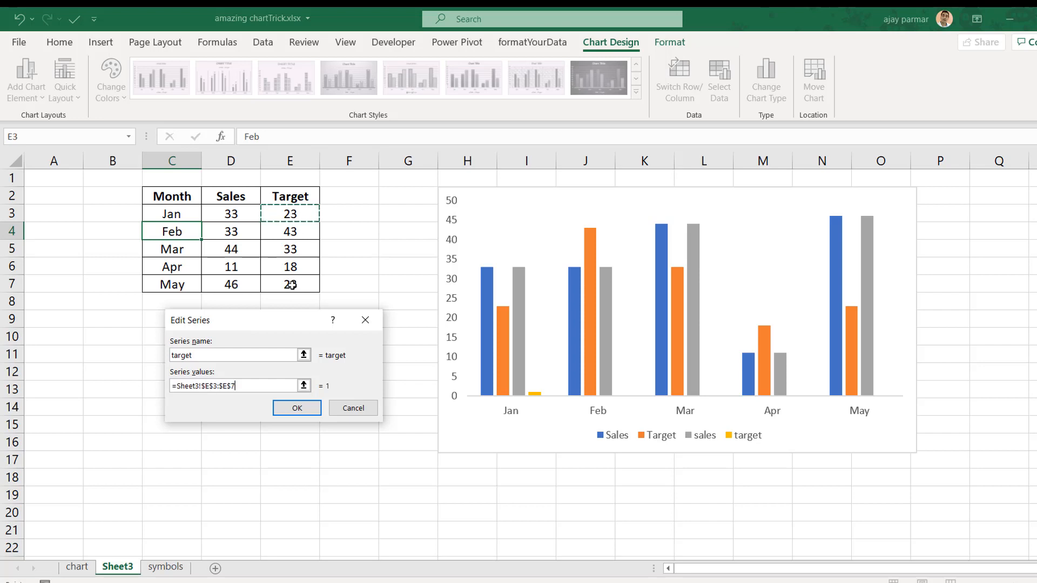
click(297, 409)
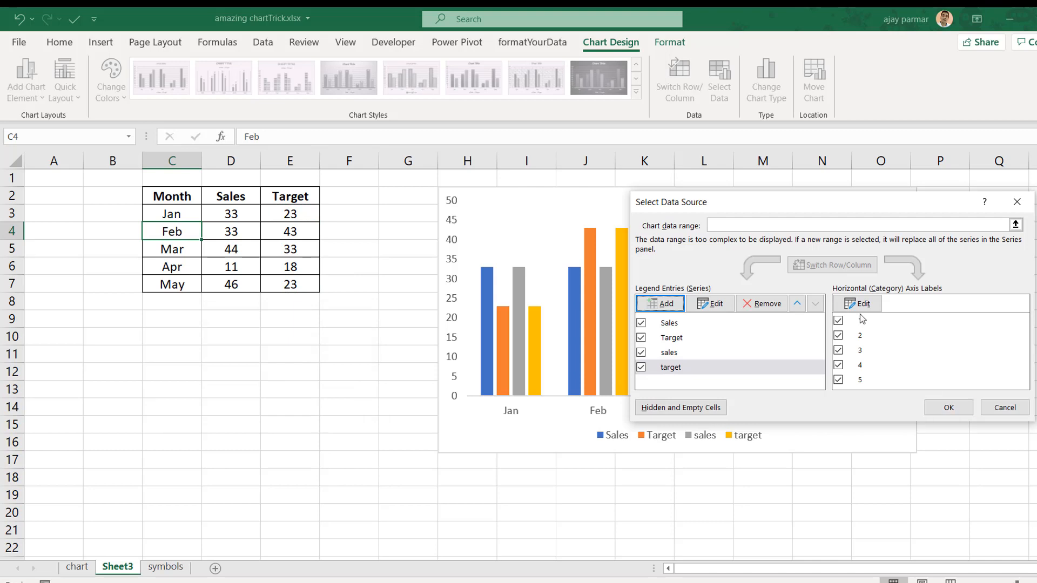
click(949, 410)
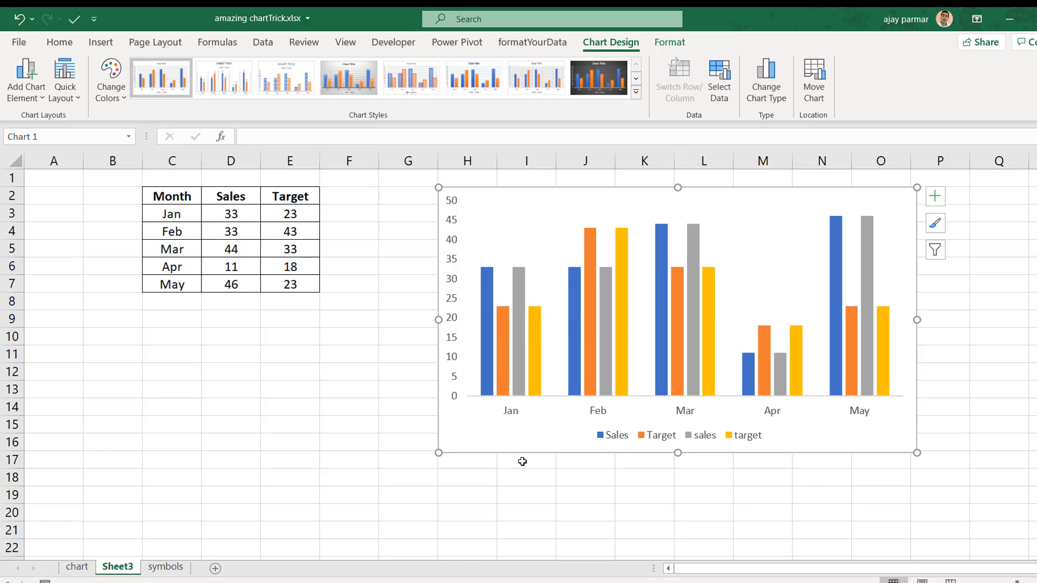
Step: Change the chart to a Clustered Column - Line combo, with the added "sales" and "target" series as lines
mouse_move(506, 332)
click(535, 334)
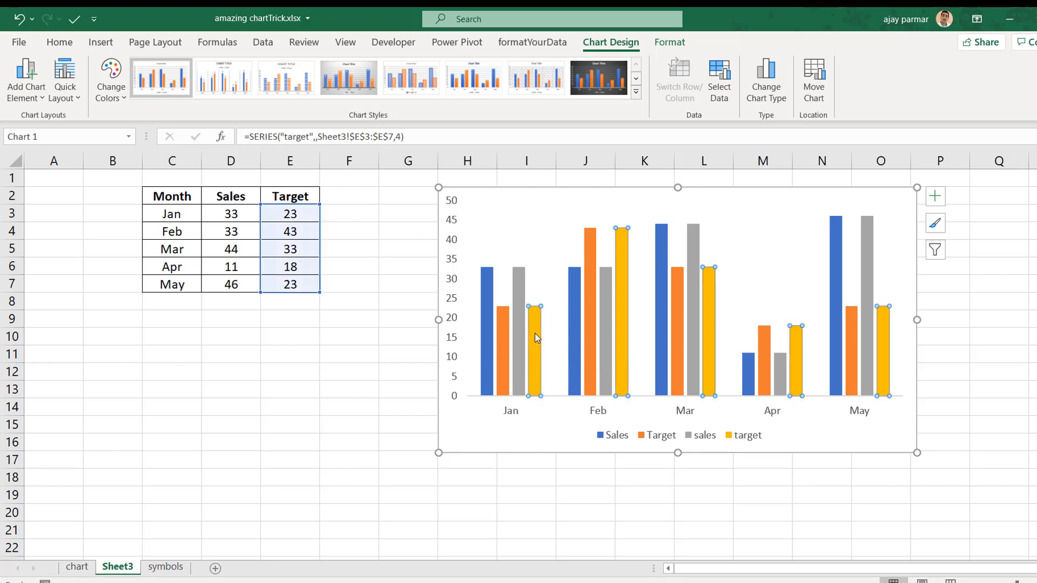
click(765, 100)
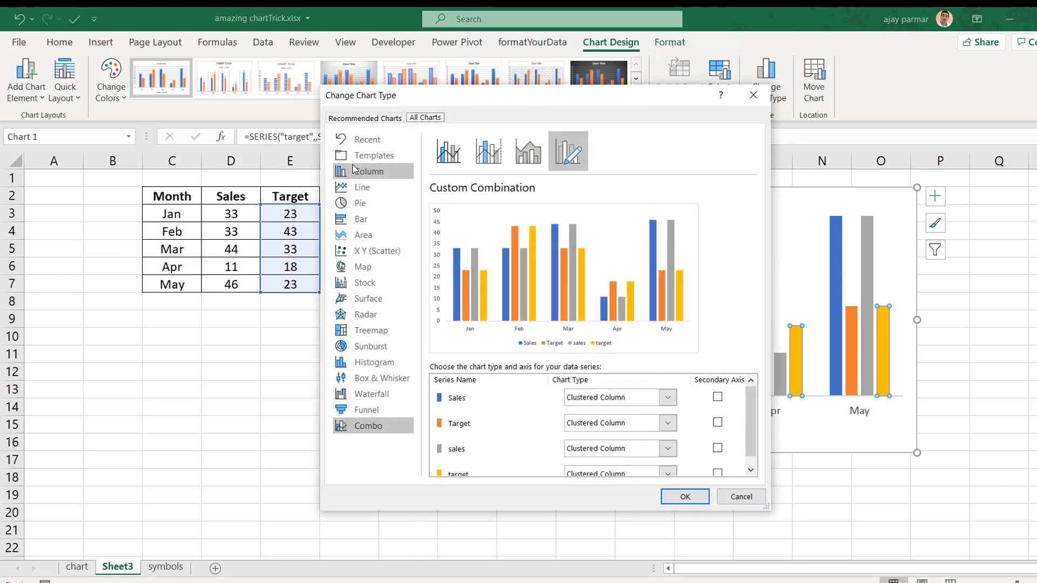
click(361, 188)
mouse_move(488, 247)
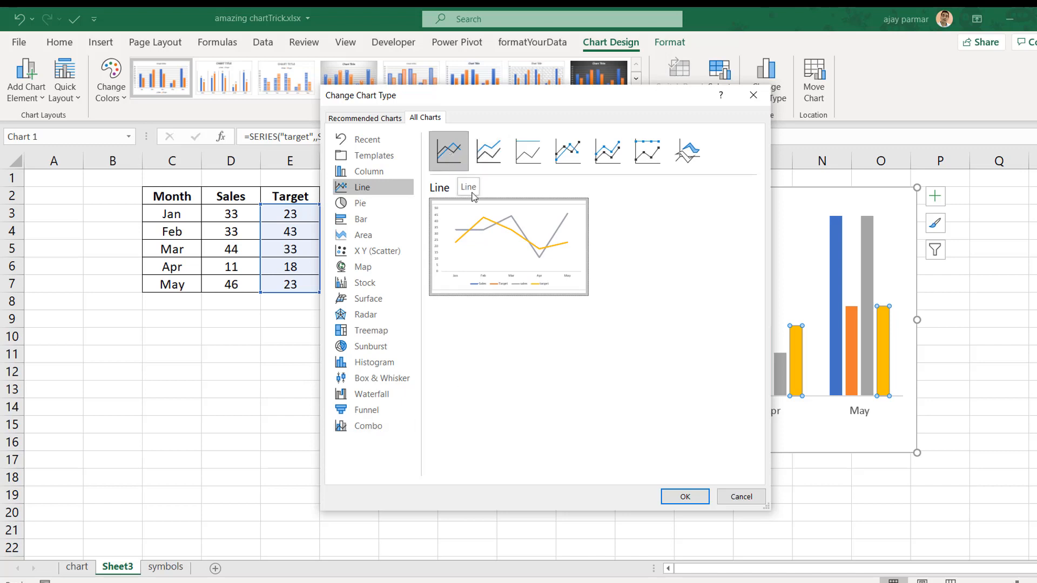
click(368, 426)
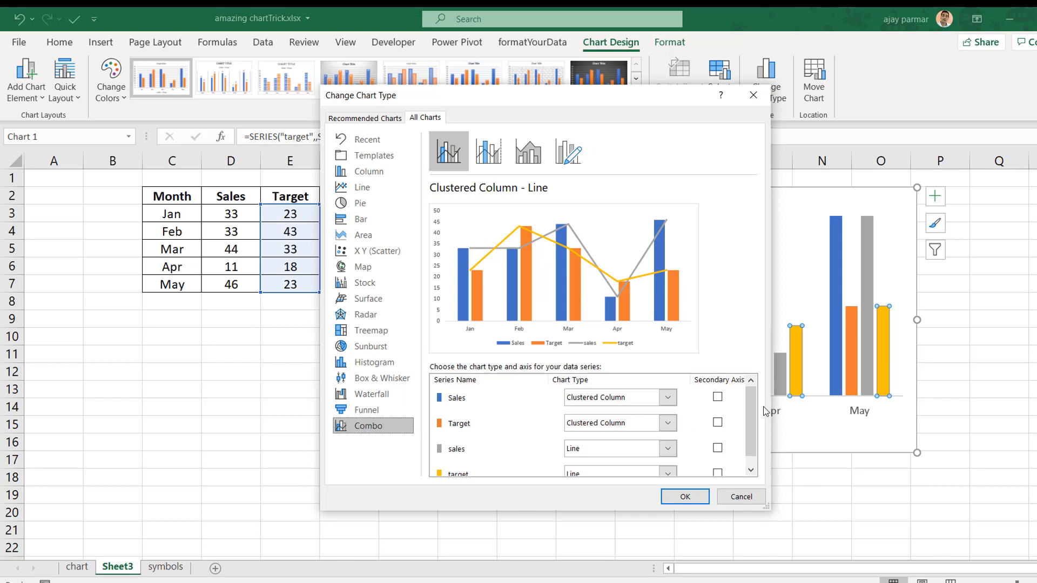
scroll(748, 440, down, 1)
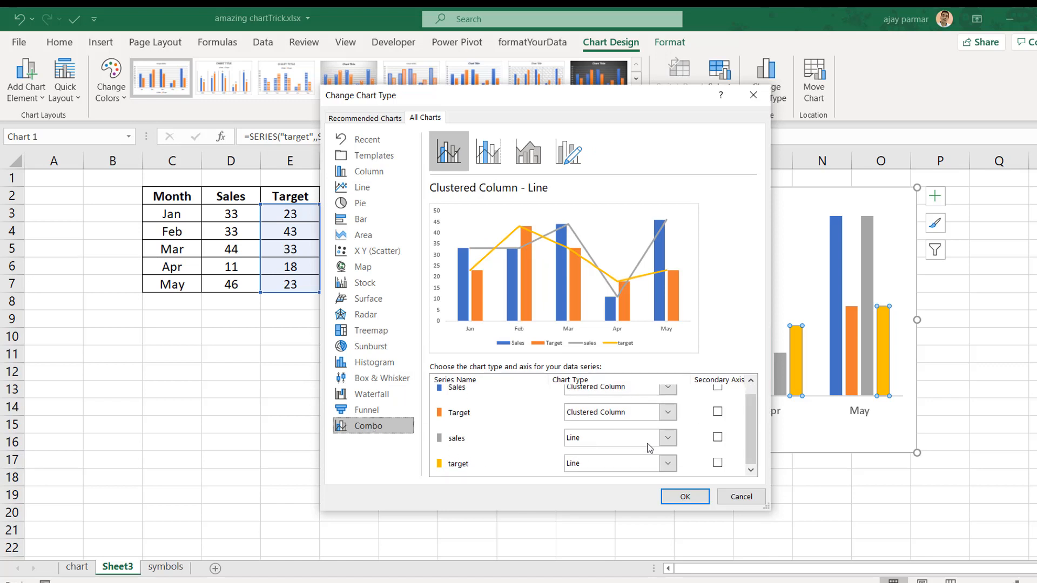
click(672, 441)
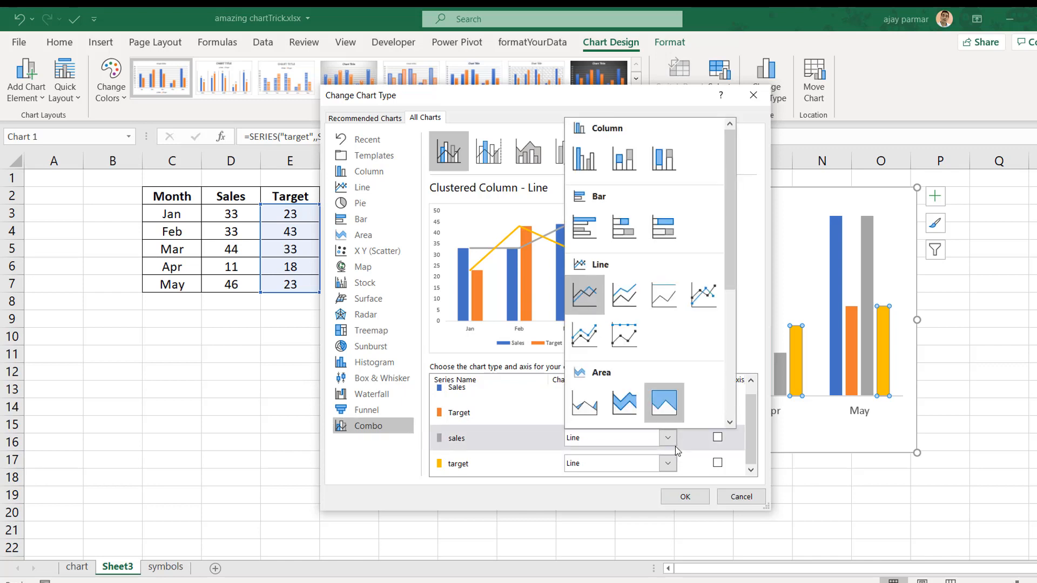
click(669, 442)
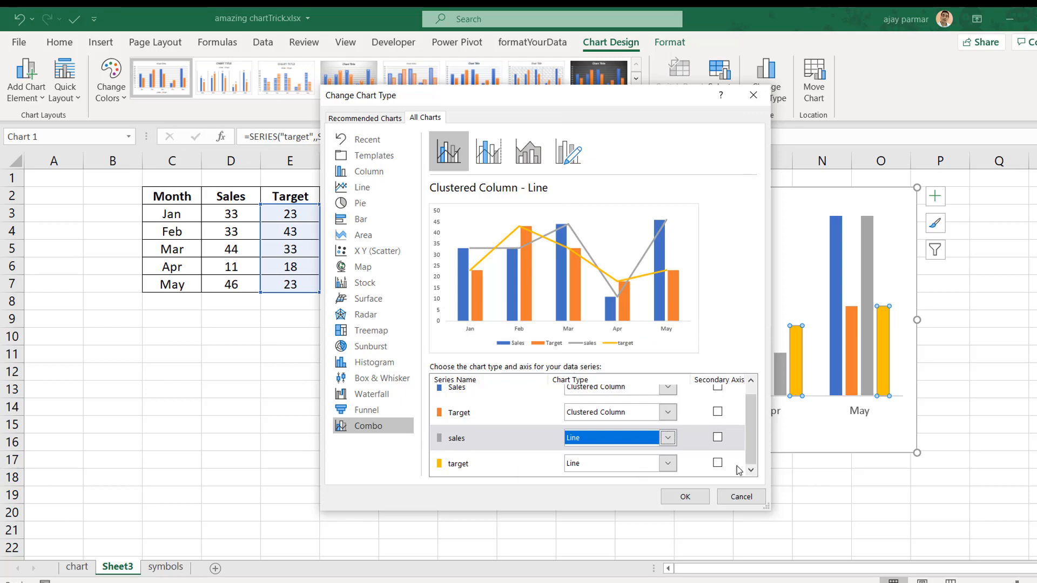
click(685, 497)
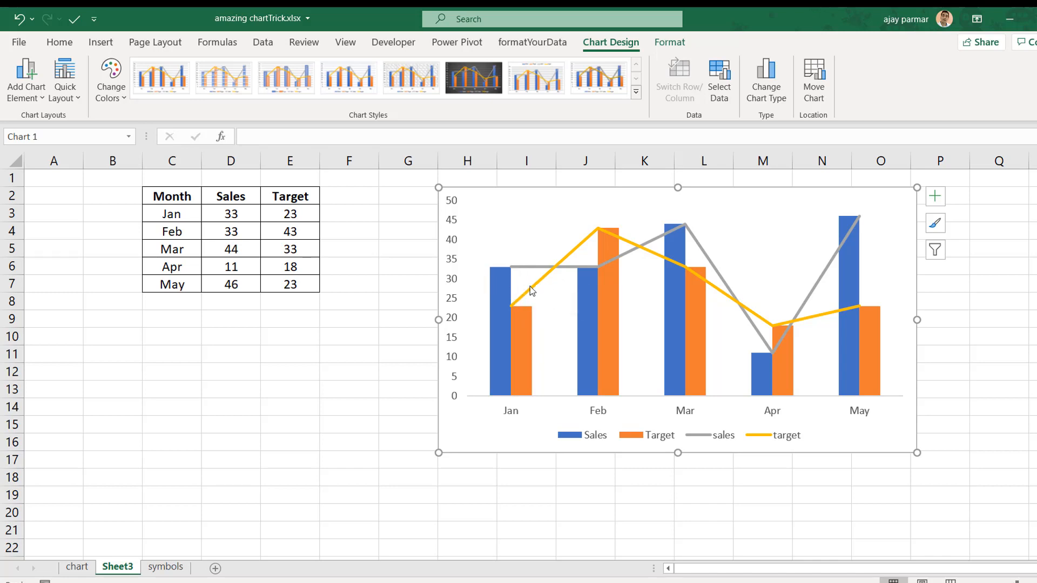
Step: Add up/down bars between the chart's "sales" and "target" line series
mouse_move(530, 286)
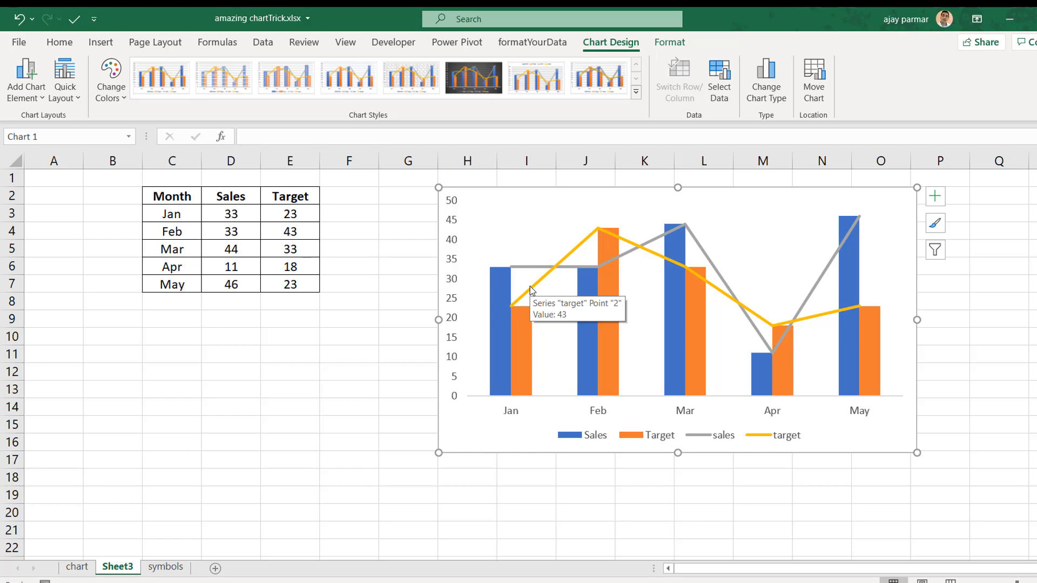
click(934, 198)
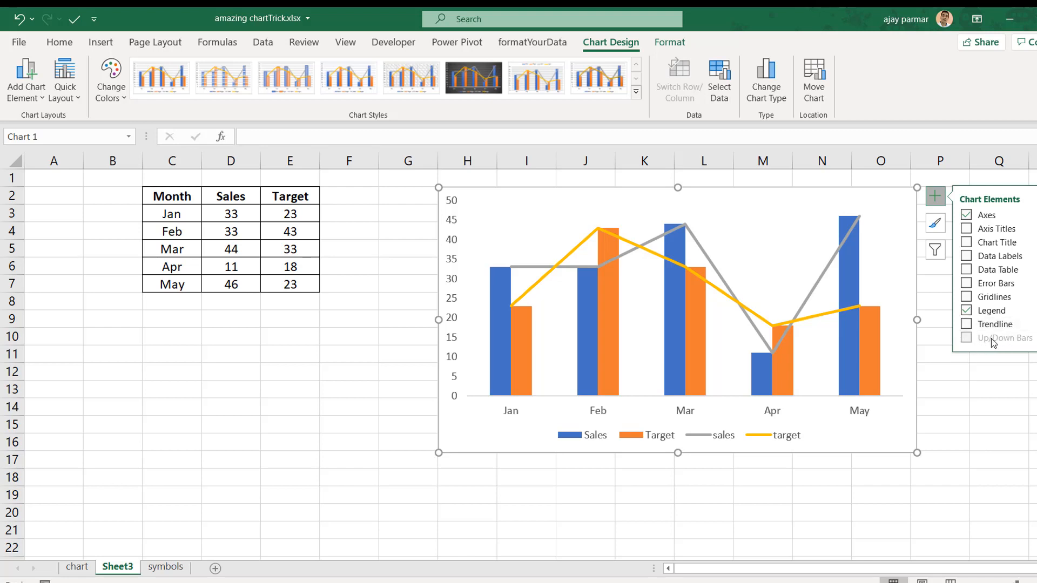
click(100, 43)
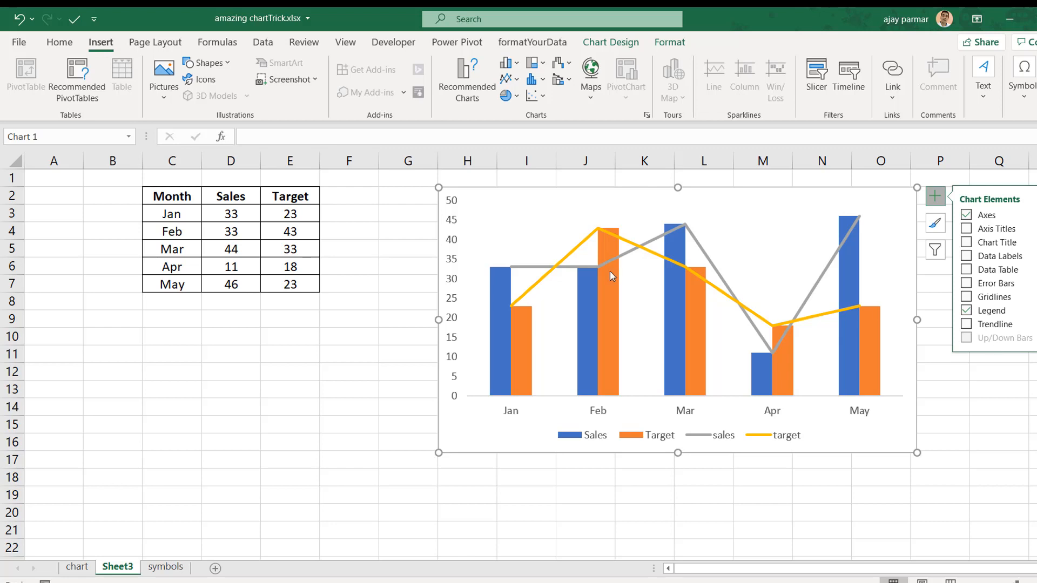
click(524, 294)
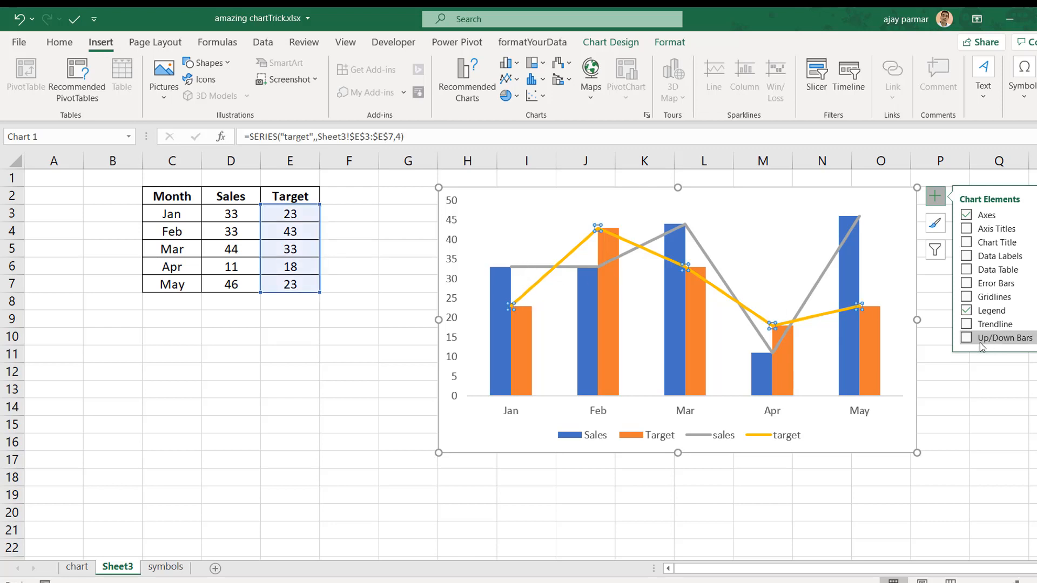
click(966, 339)
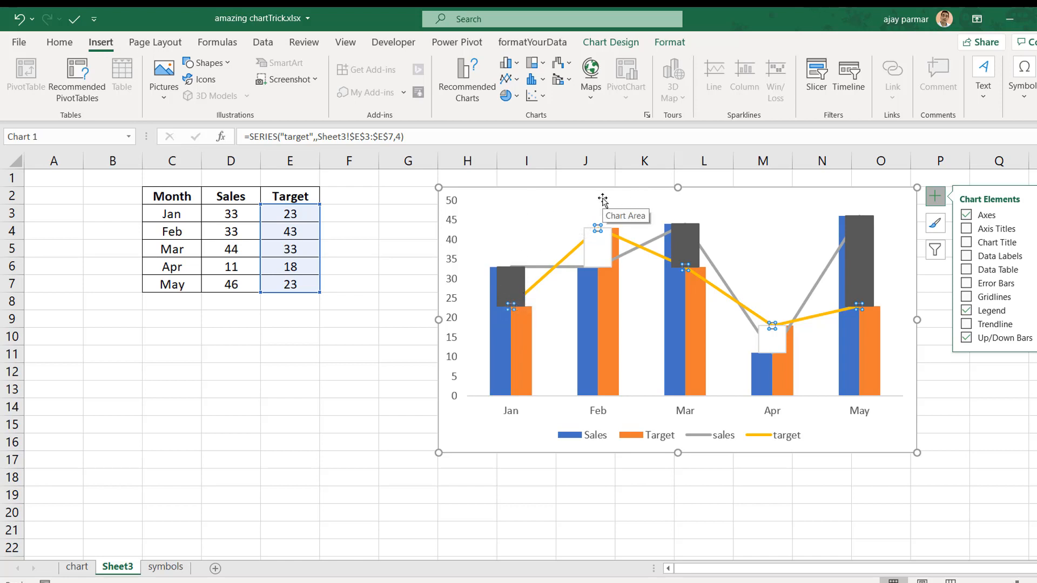
Step: Try different gap widths for the line series' up/down bars, ending at 500%
key(ctrl+1)
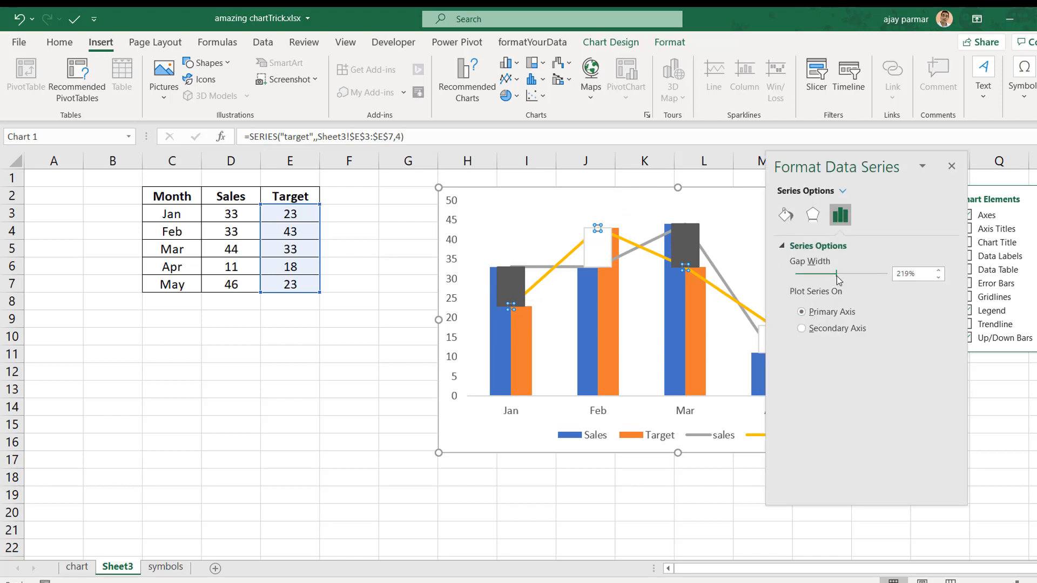
drag(837, 279, 859, 278)
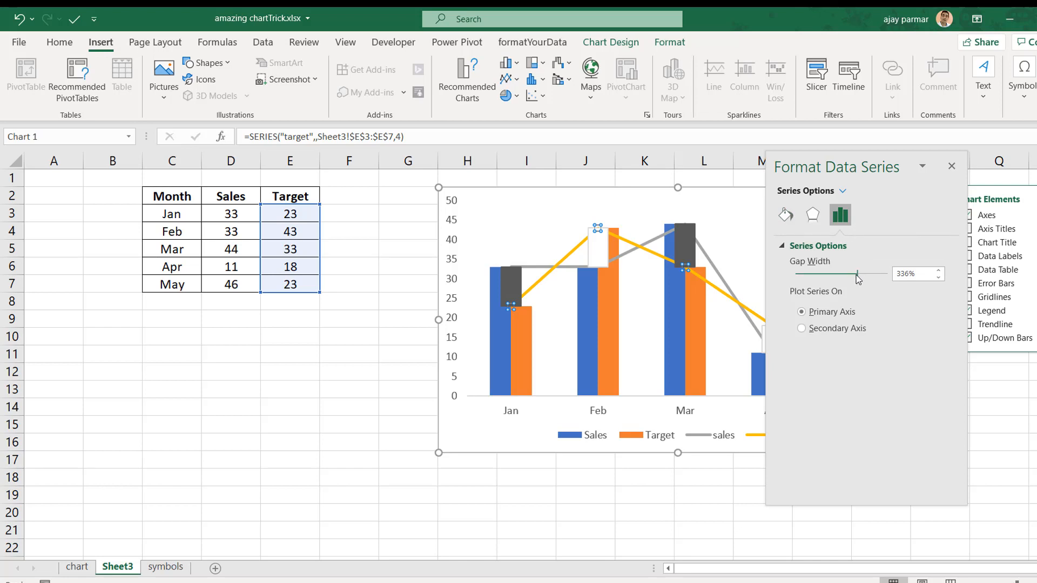
drag(857, 277, 897, 277)
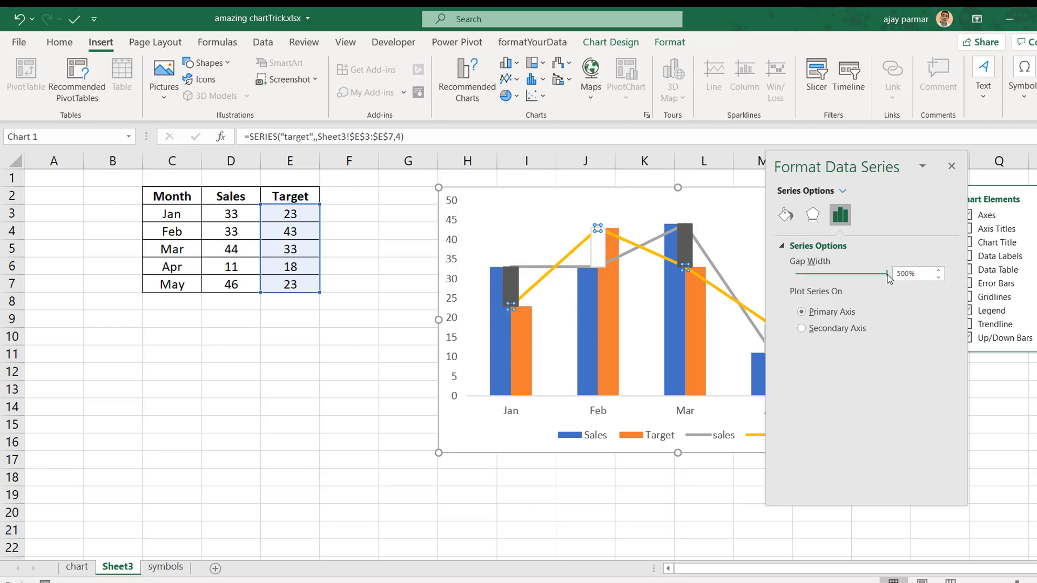
drag(889, 277, 790, 277)
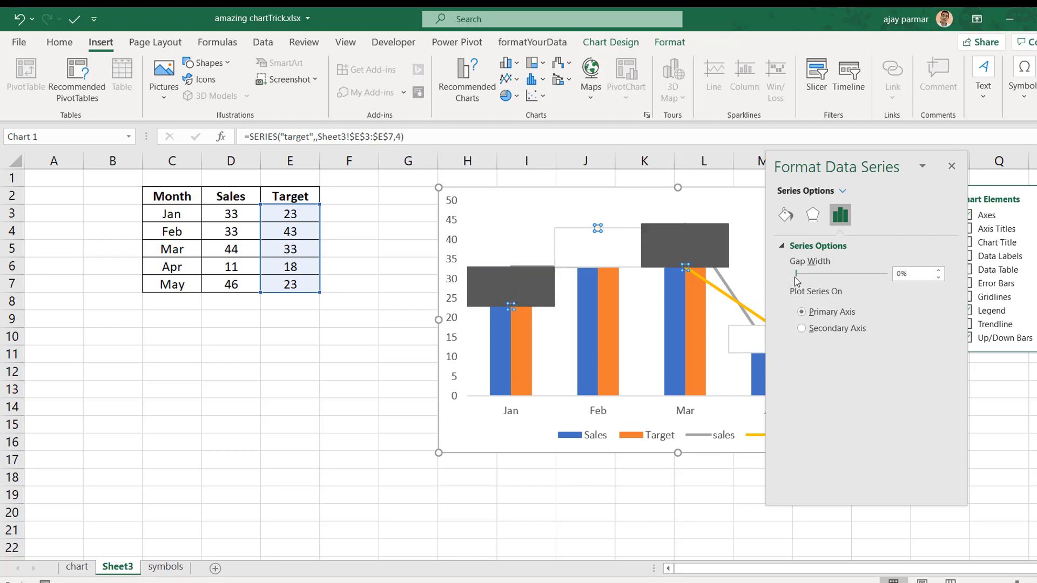
drag(794, 277, 900, 278)
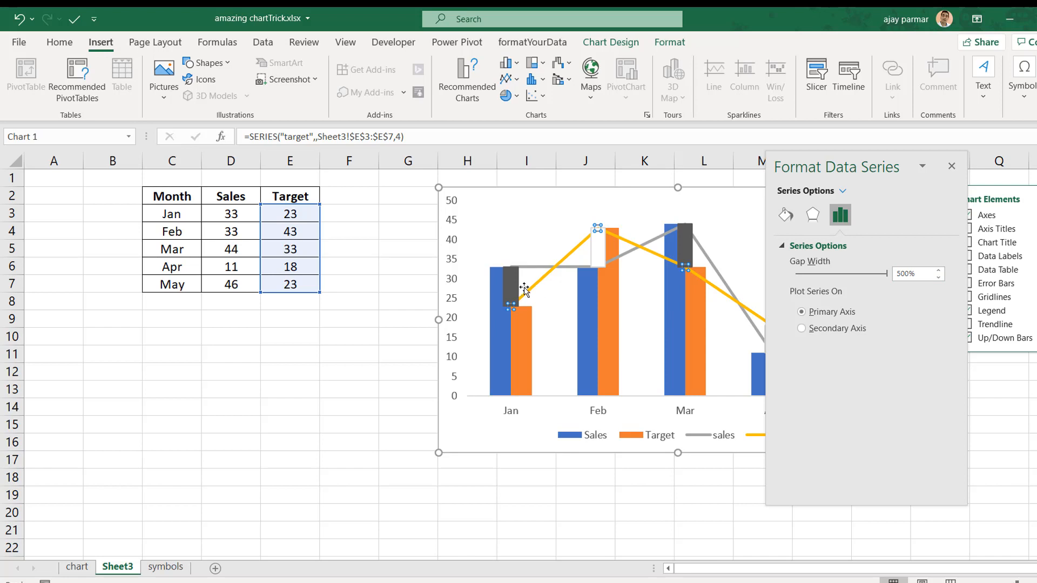
click(951, 167)
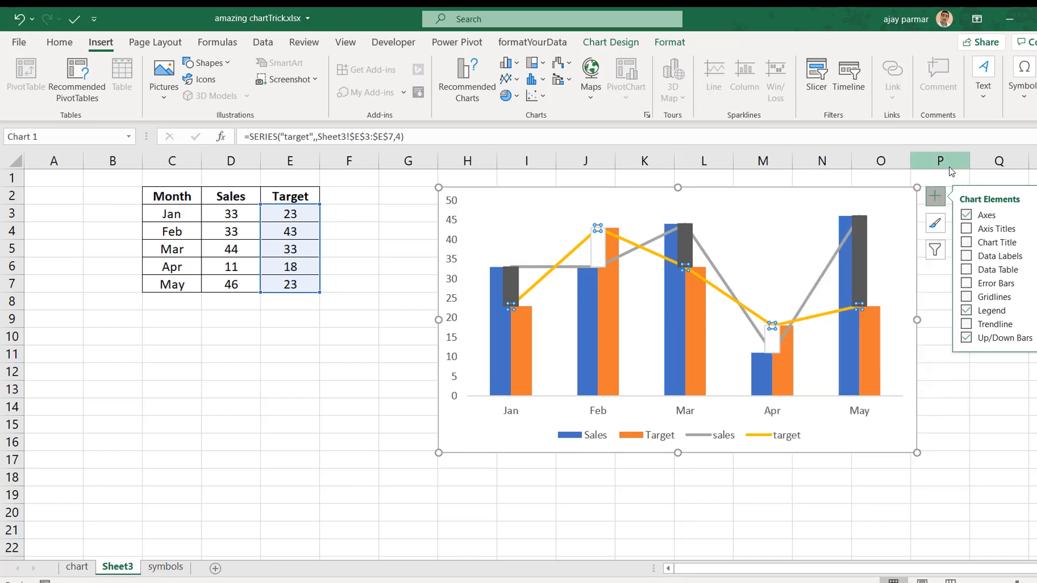
click(293, 426)
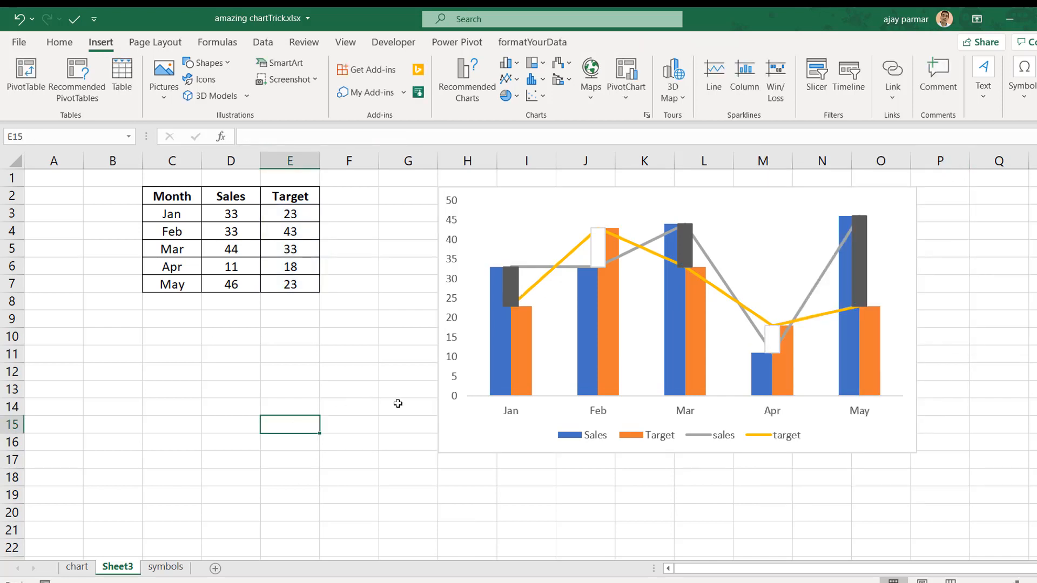
Step: Fill the chart's down bars, where sales exceed target, with the standard light green
click(514, 298)
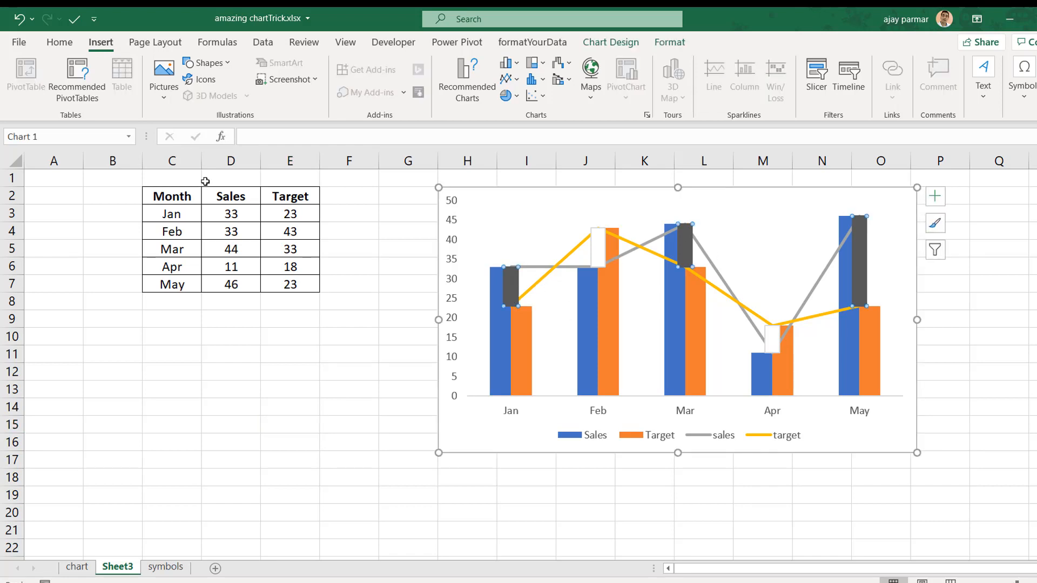
click(59, 44)
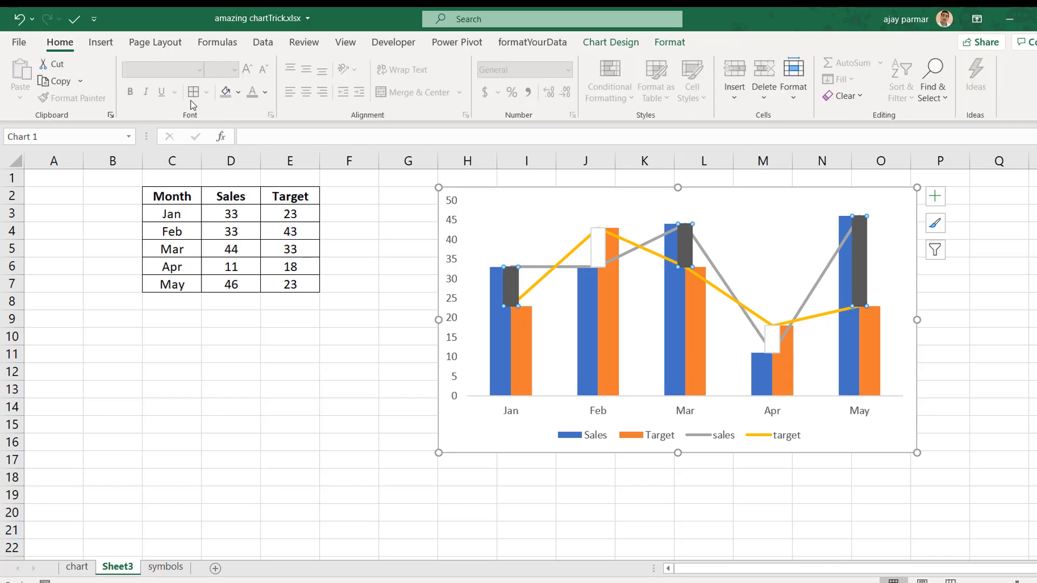
click(238, 93)
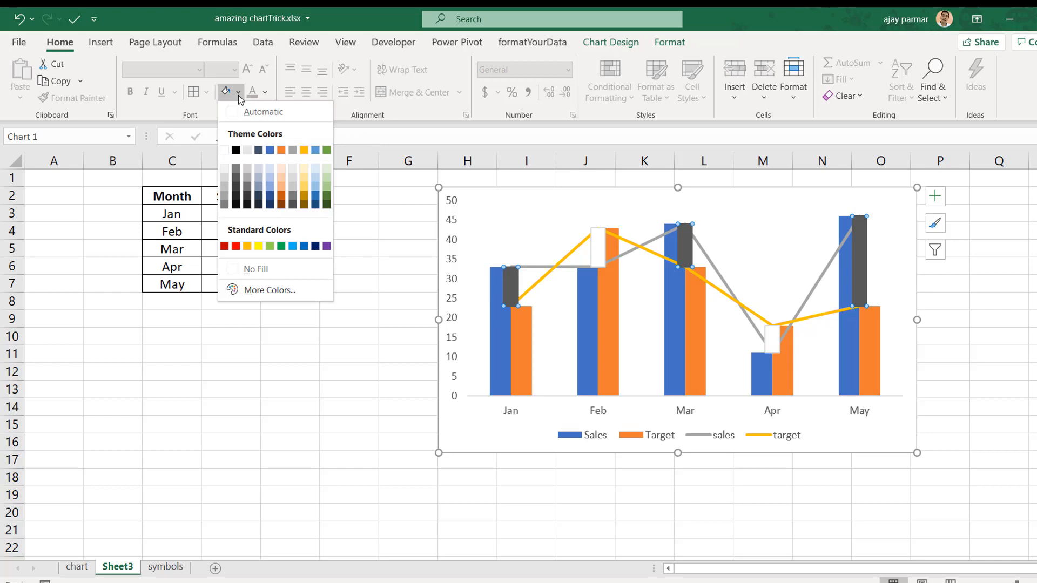
click(271, 247)
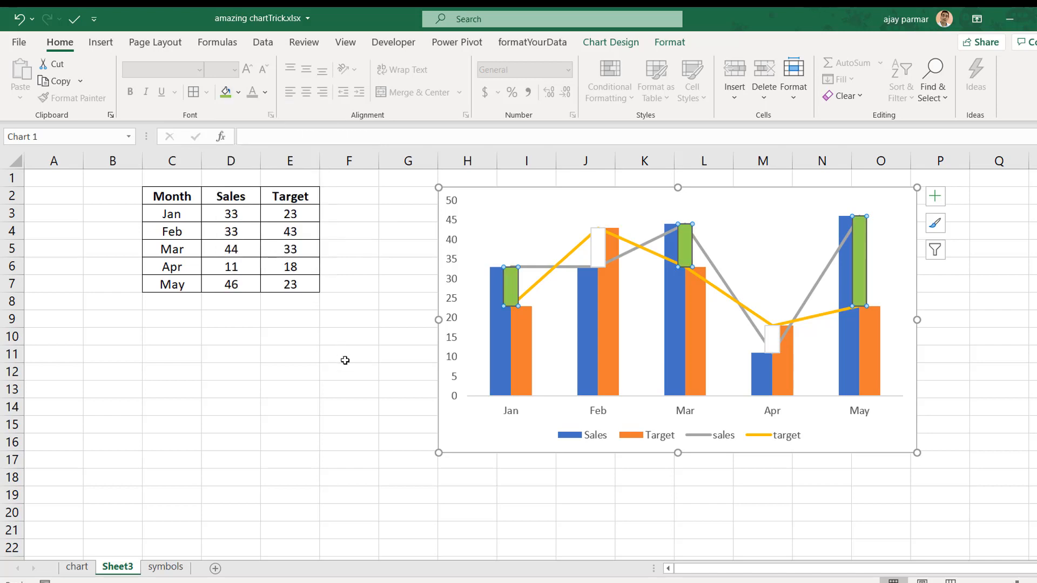
Step: Fill the chart's up bars, where sales fall below target, with the standard red
click(596, 251)
click(239, 94)
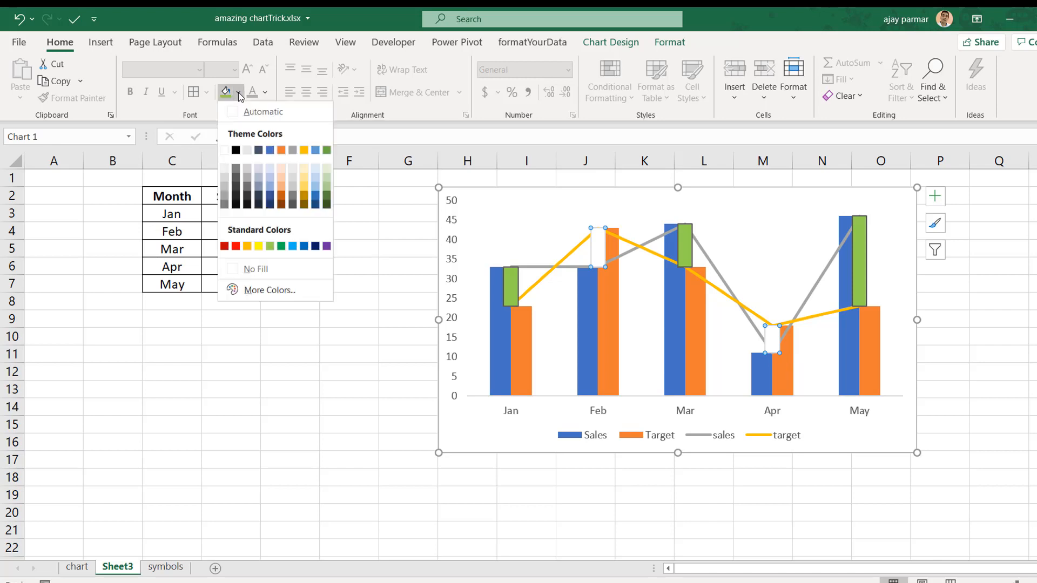
click(236, 247)
click(263, 369)
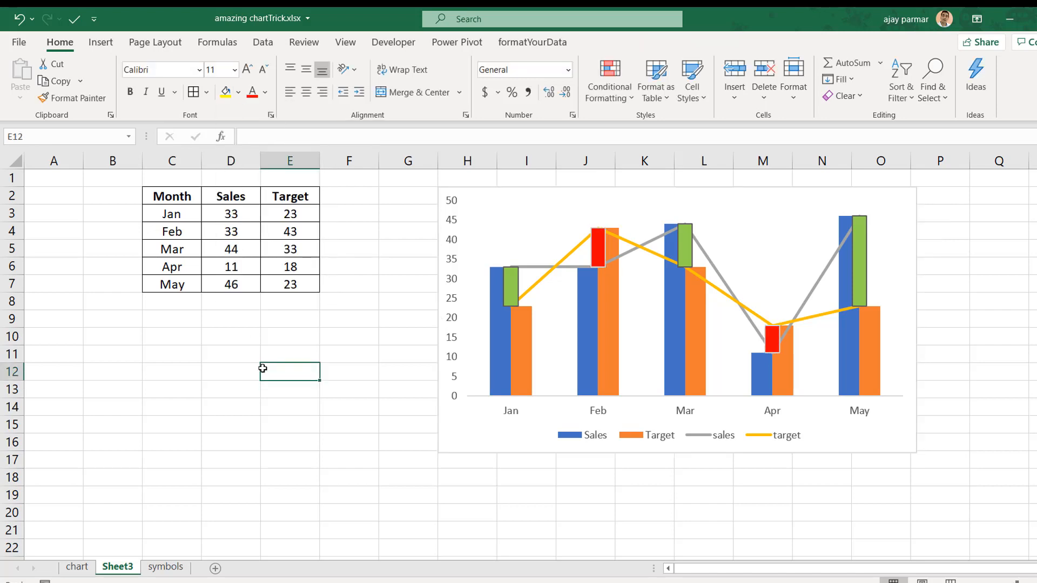
Step: Hide the "target" line series by setting its line transparency to 100%
mouse_move(524, 323)
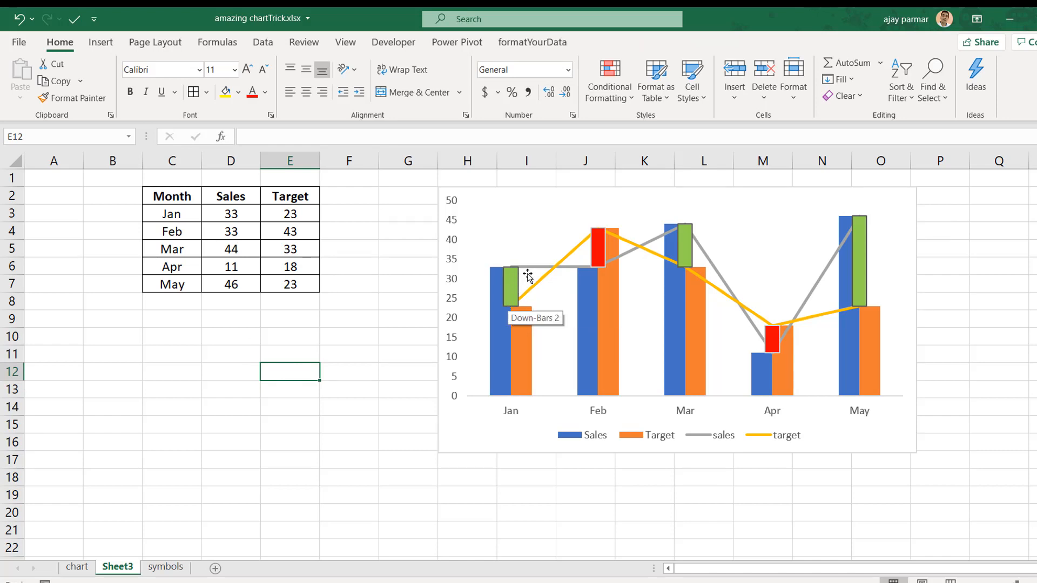
mouse_move(524, 296)
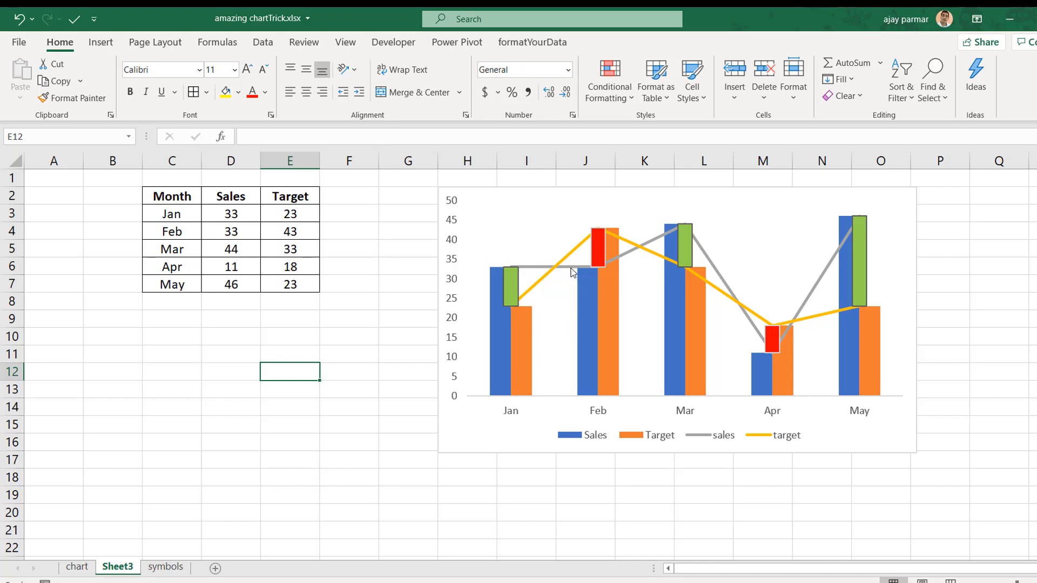
mouse_move(526, 270)
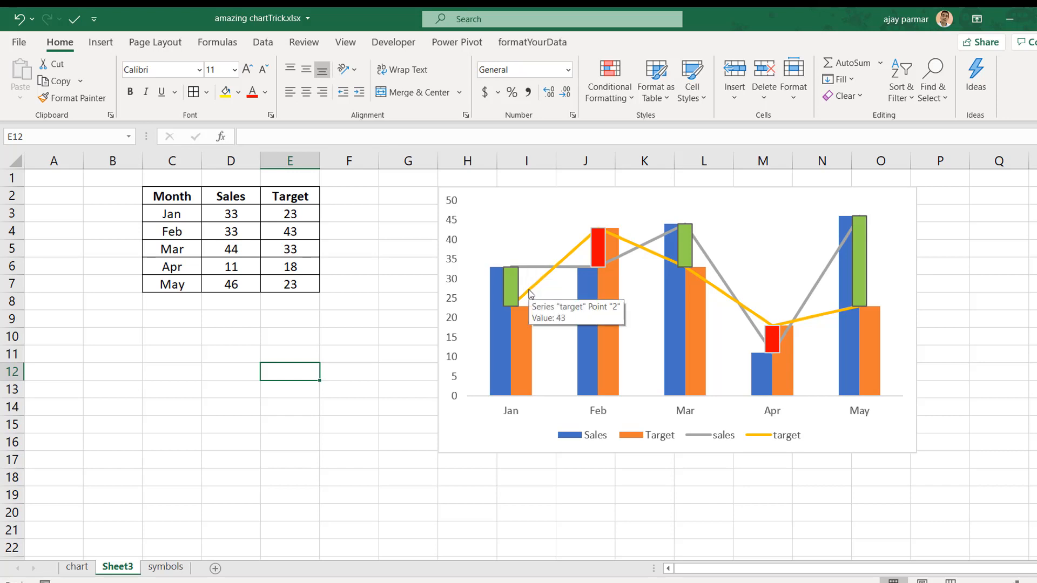
click(529, 292)
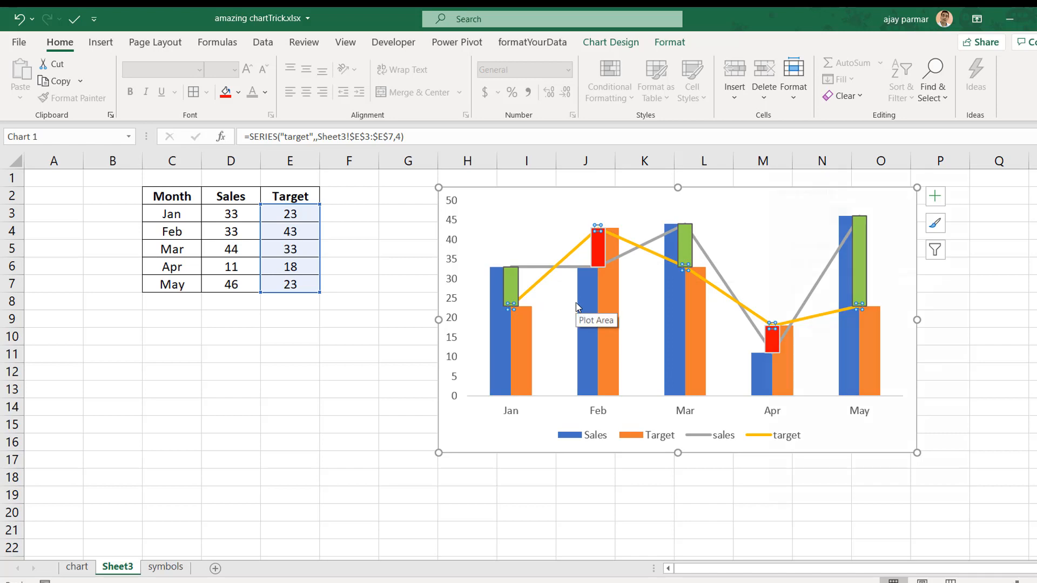
key(ctrl+1)
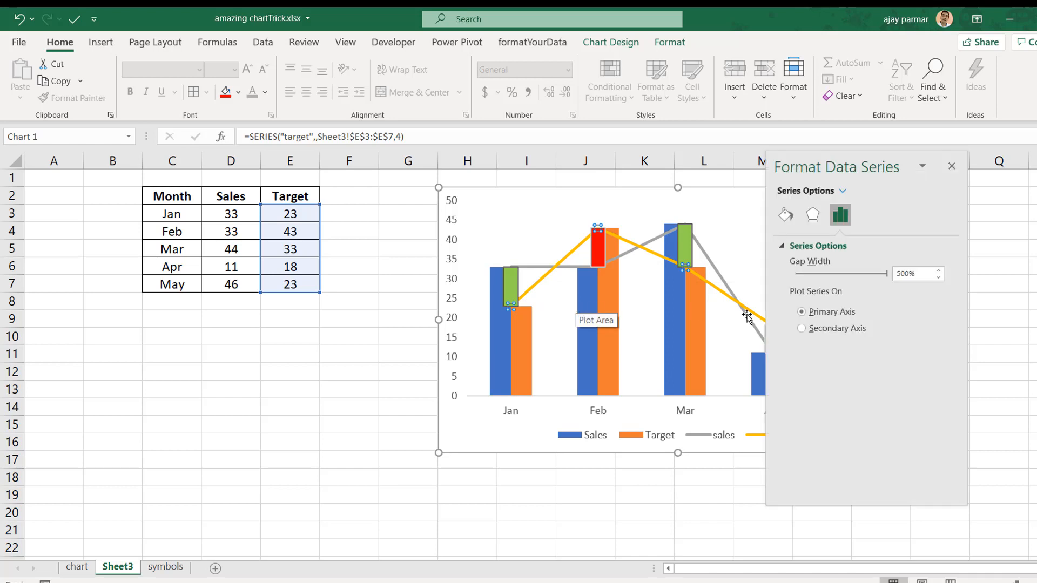
click(786, 216)
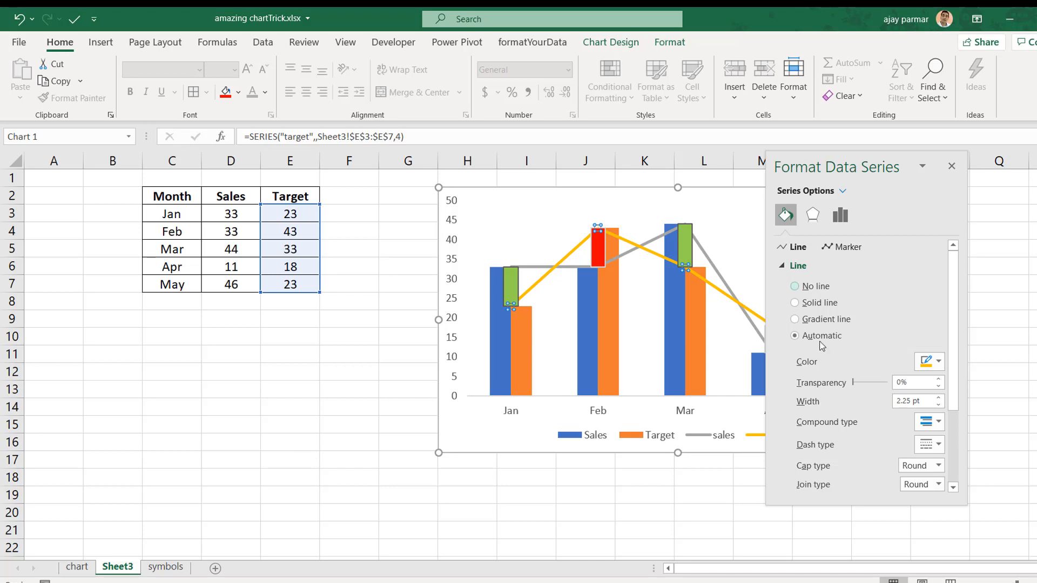
drag(854, 389, 893, 385)
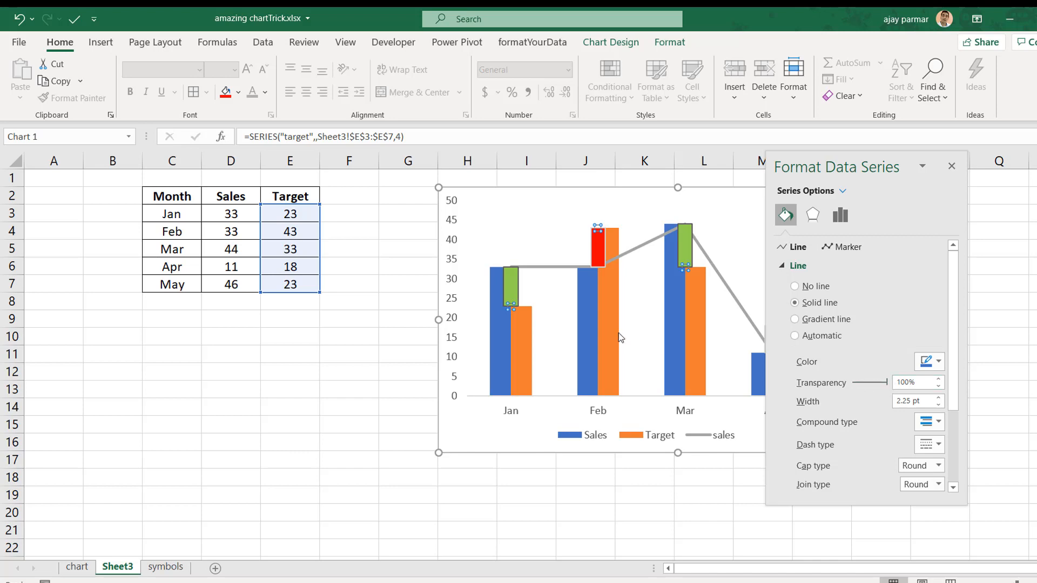
Step: Set the "sales" line's transparency to 100% and finish formatting the chart
click(528, 268)
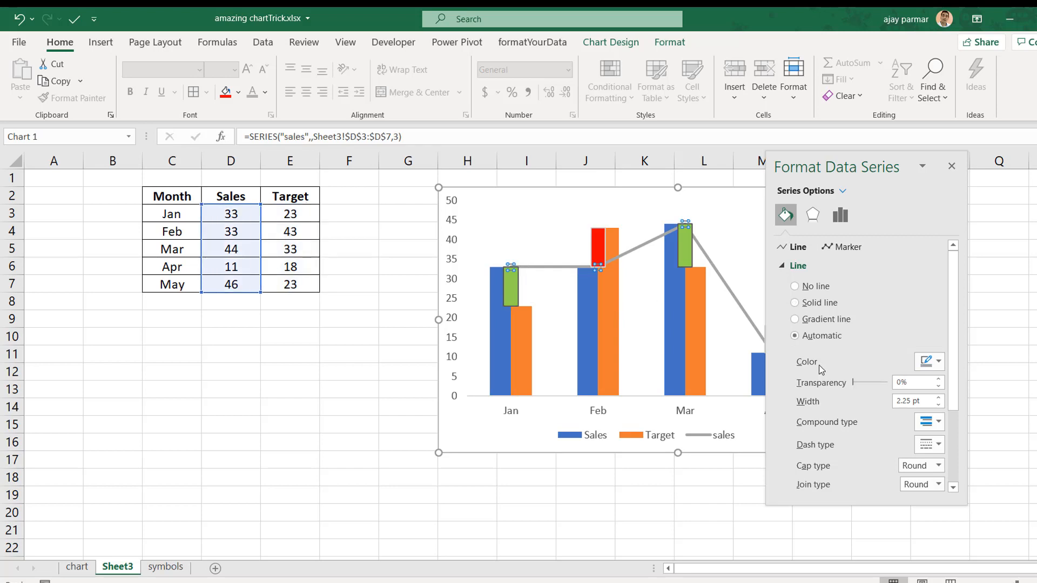
drag(854, 383, 892, 385)
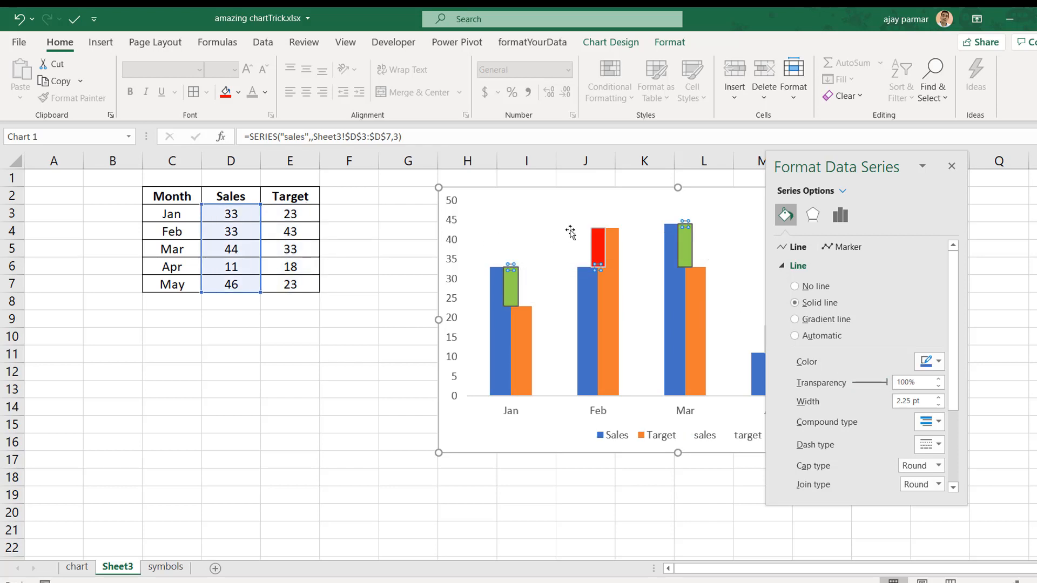
click(952, 166)
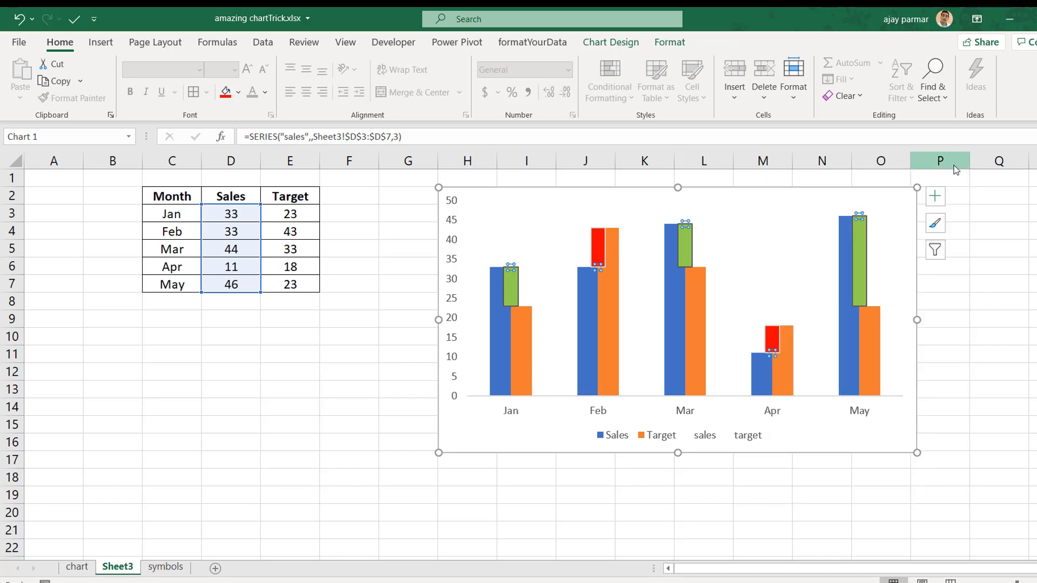
click(315, 371)
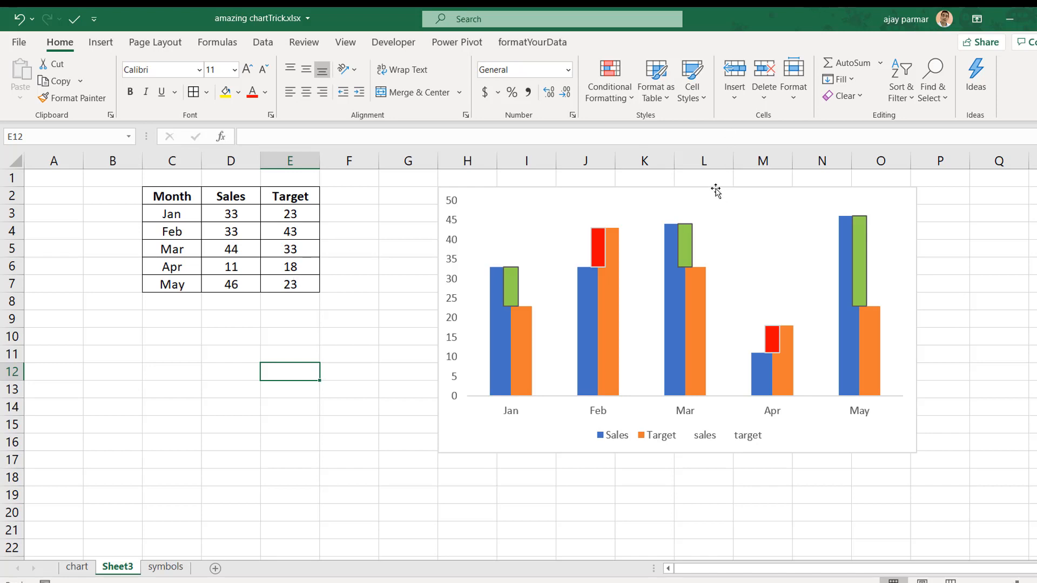
Step: Move the chart farther from the data table and shrink column B to a narrow strip
drag(716, 190, 835, 208)
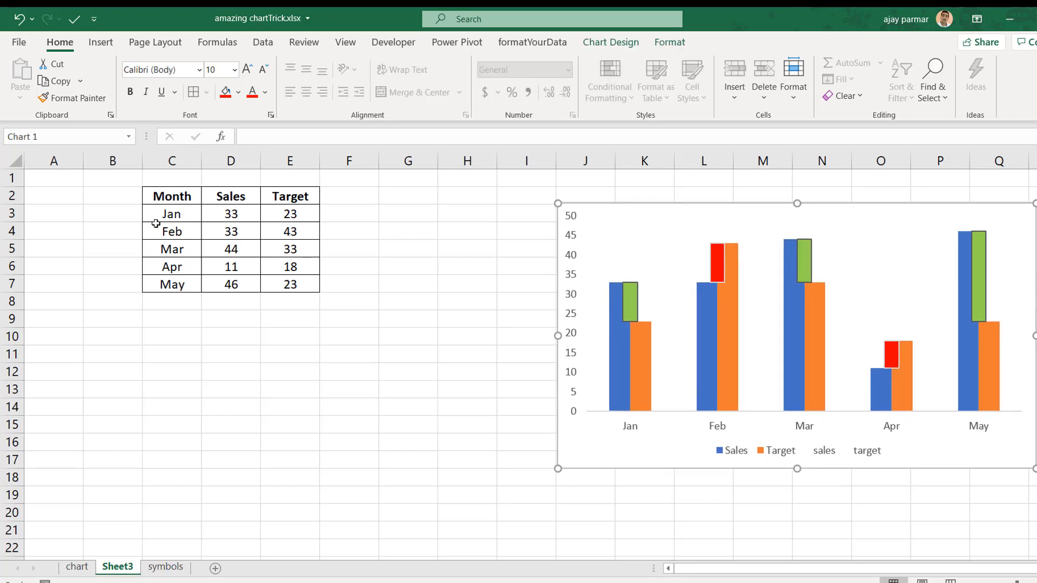
click(109, 223)
drag(143, 160, 85, 161)
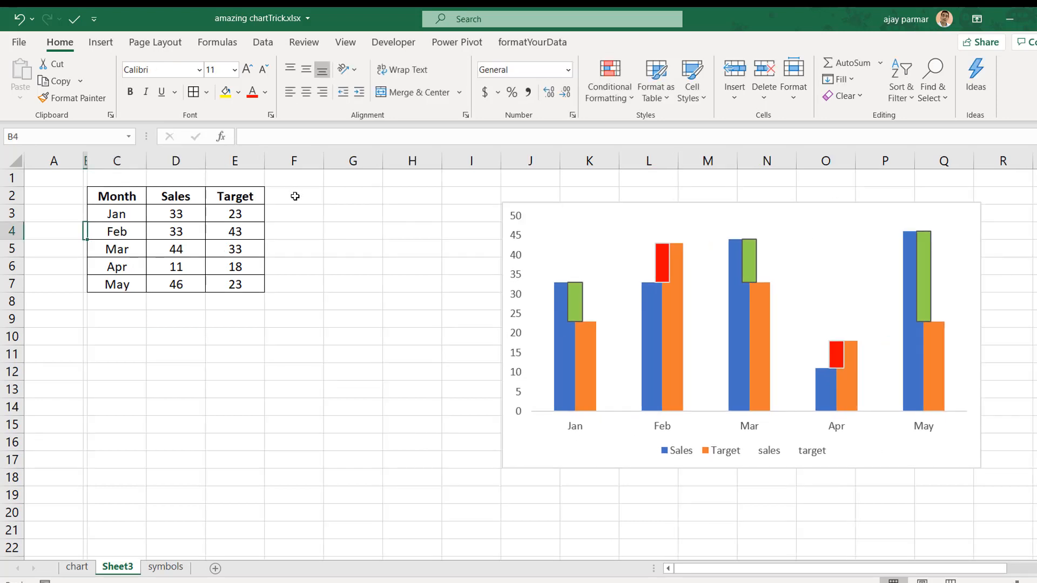
Step: Add the column header "variance" in cell F2, next to Target
click(294, 196)
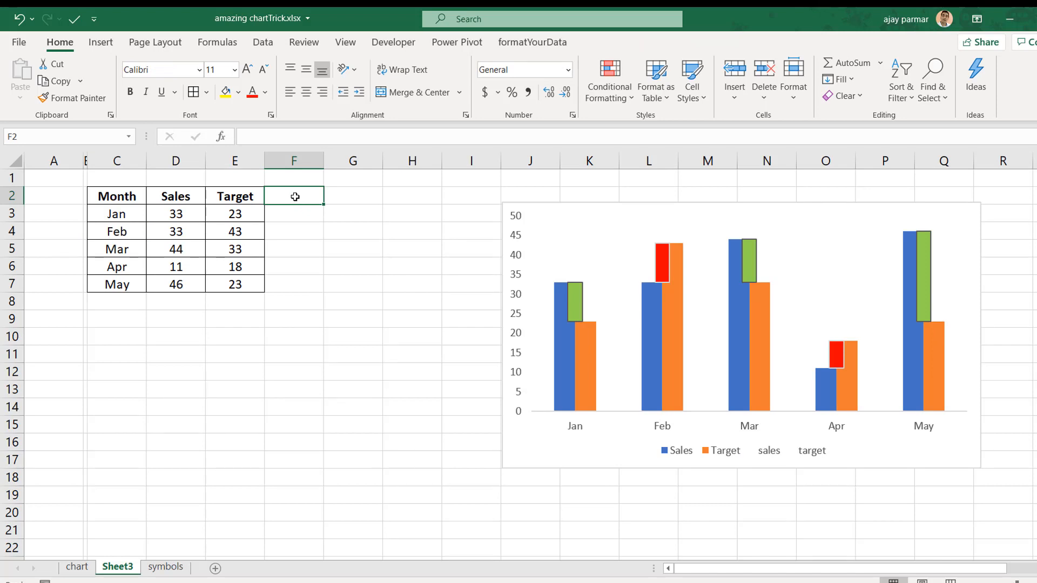
text(varia)
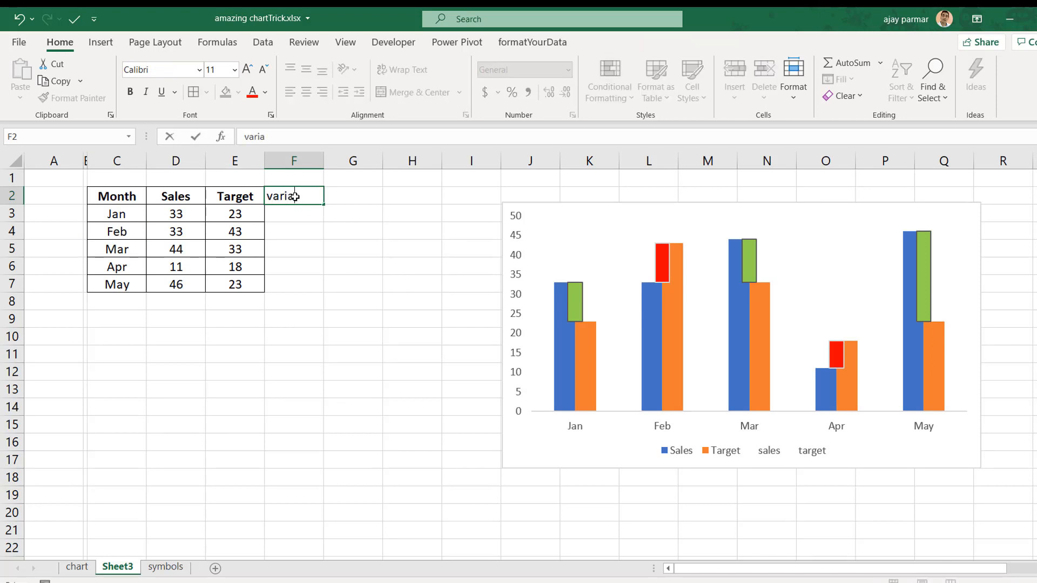
key(BackSpace)
key(BackSpace)
text(iance)
key(Return)
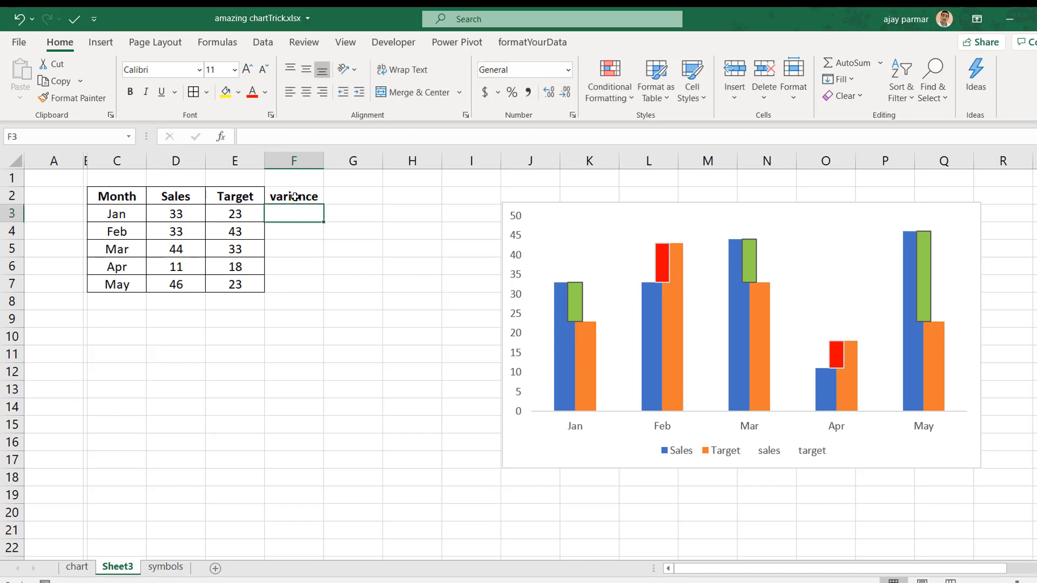
Step: Enter the formula =E3-D3 in the first variance cell, F3, and fill it through F7
text(=)
key(Left)
text(-)
key(Left)
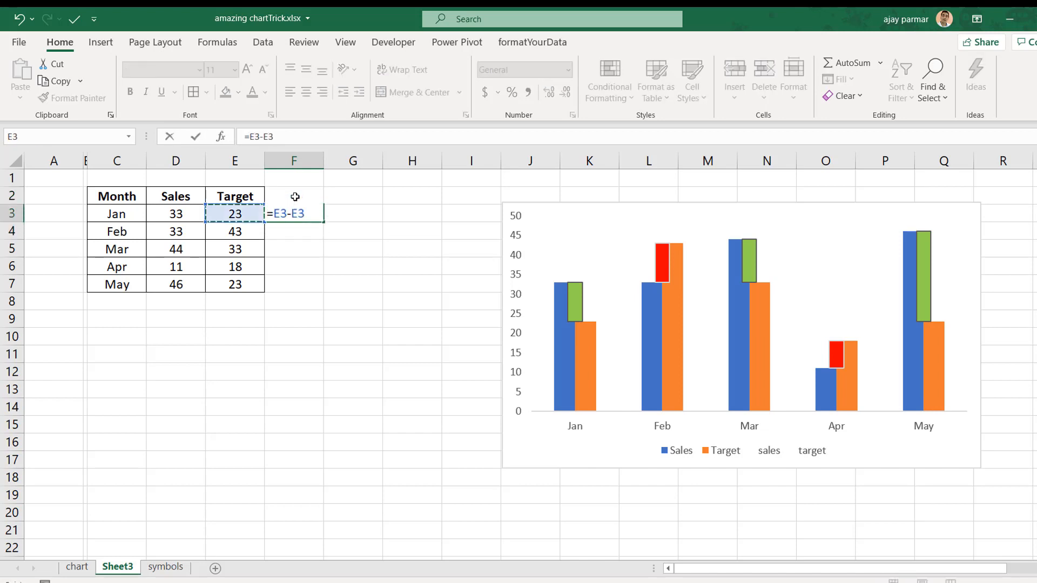
key(Left)
key(ctrl+Return)
double_click(324, 222)
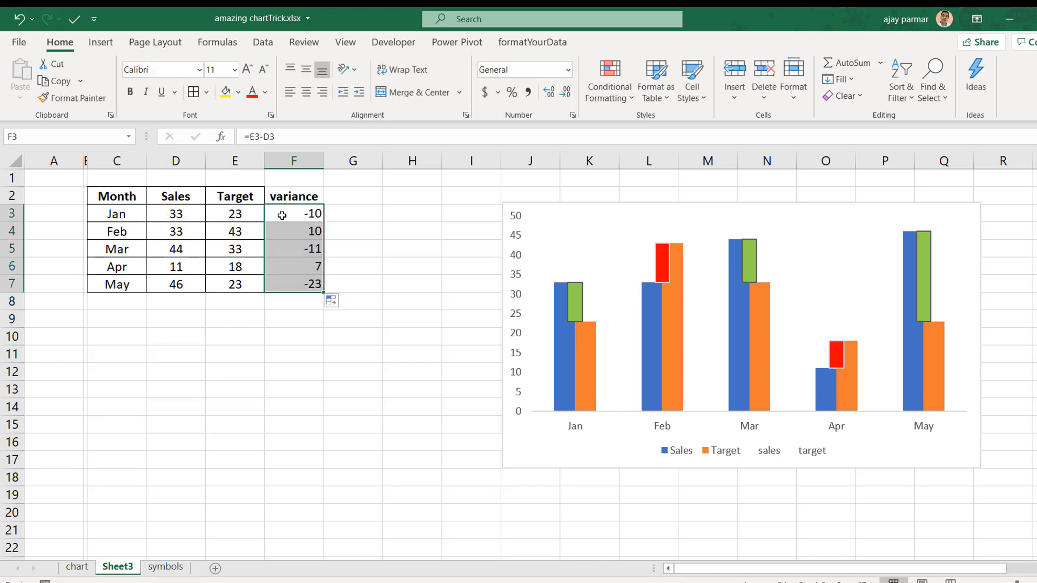
click(280, 215)
Step: Add the column header "growth%" in cell G2, next to variance
click(360, 199)
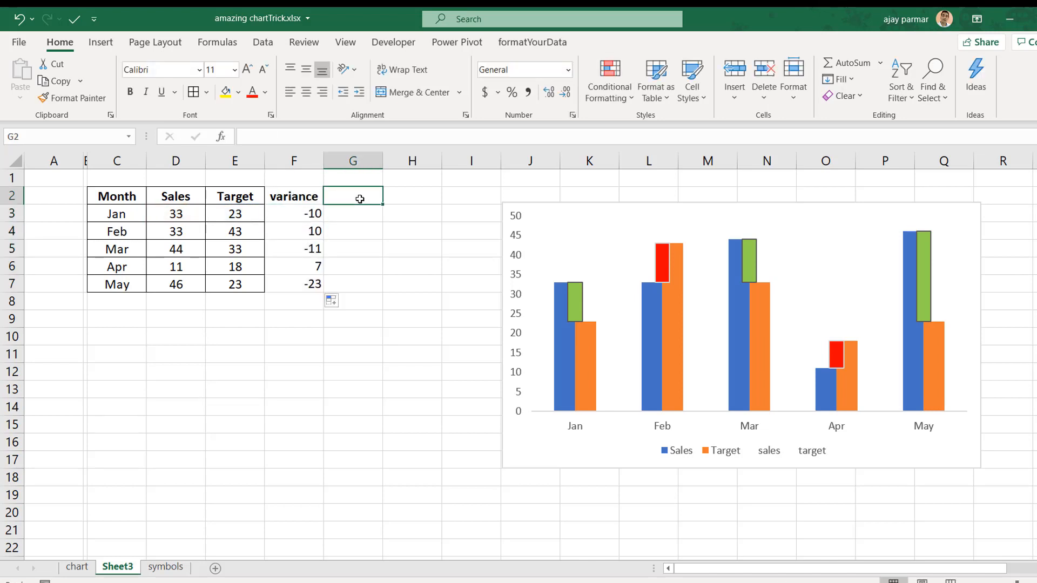
text(g)
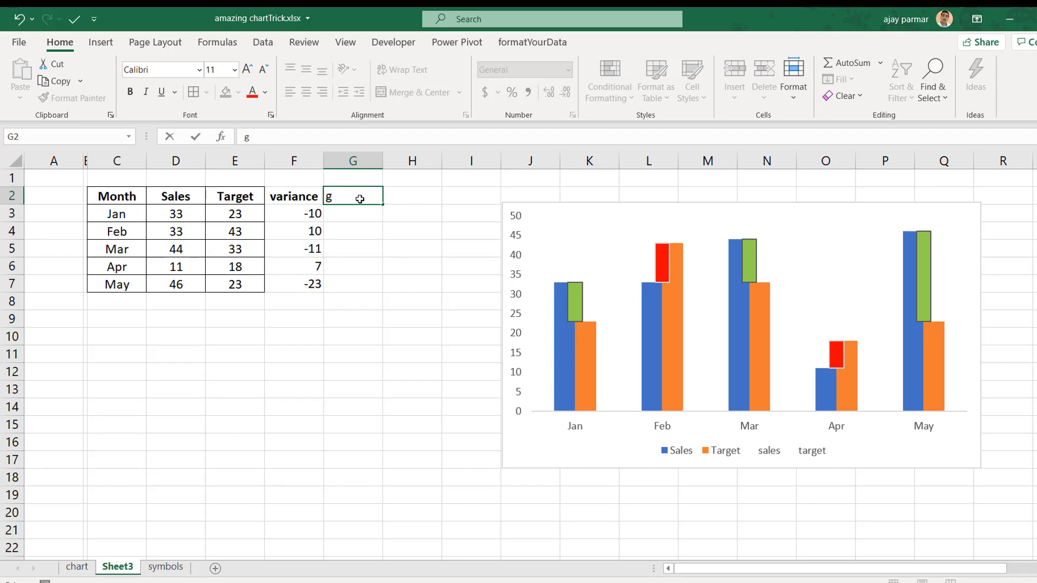
text(rowth%)
key(Return)
Step: Calculate growth in G3 with =F3/E3 and fill the formula through G7
text(=)
key(Left)
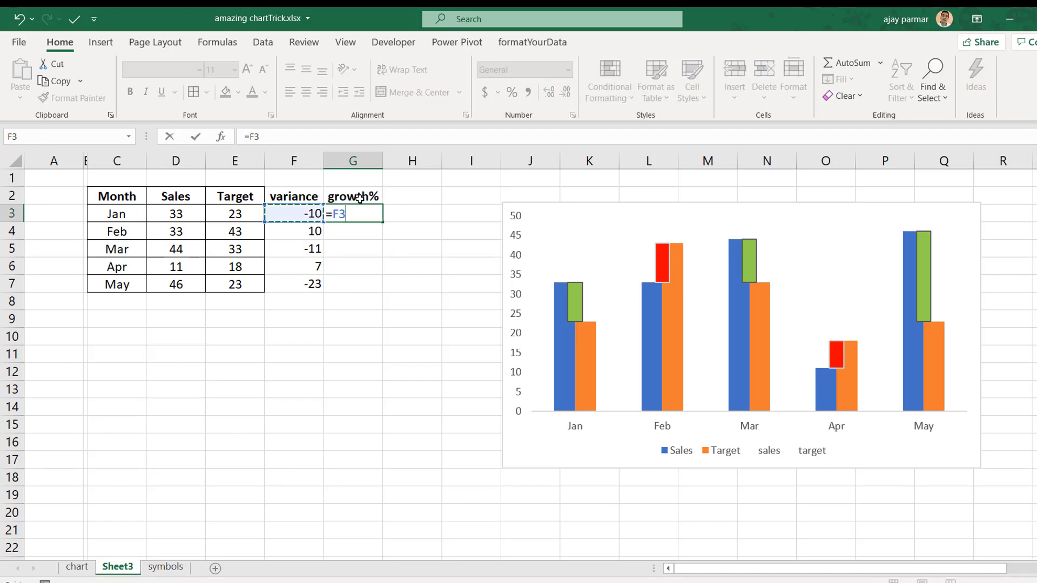
text(/)
key(Left)
key(Left)
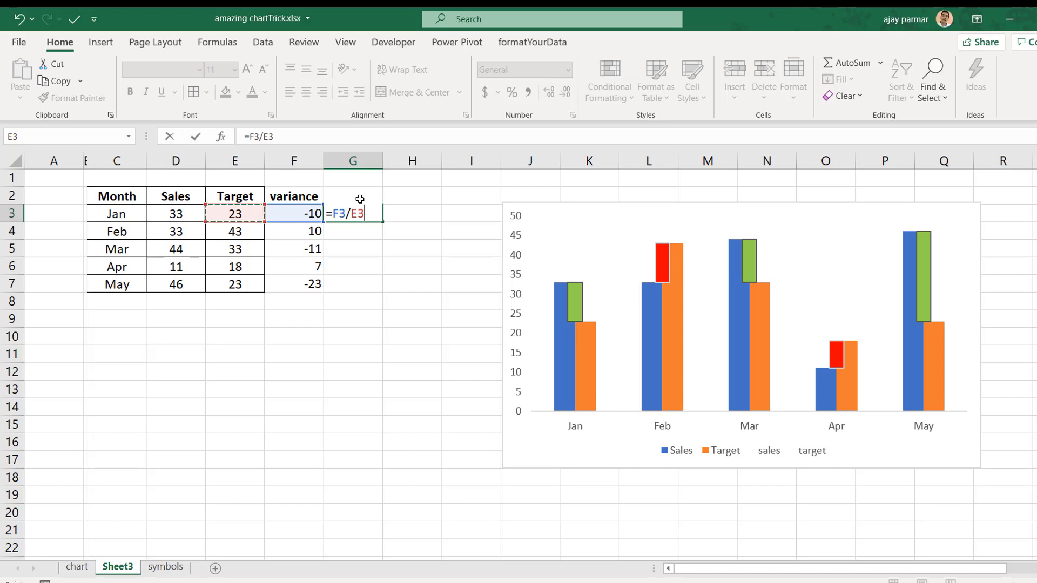
key(Return)
key(Up)
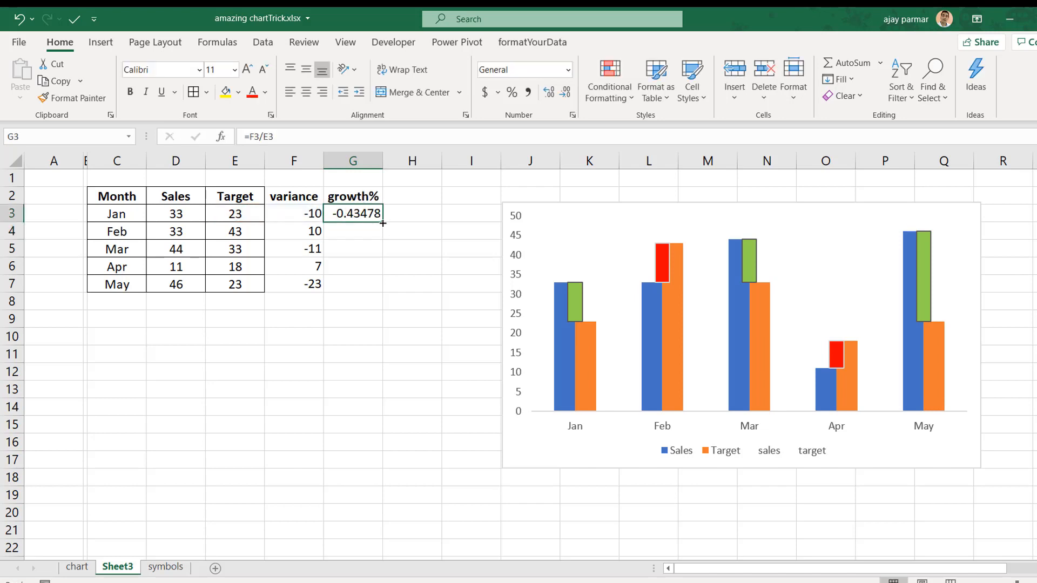
drag(383, 222, 379, 289)
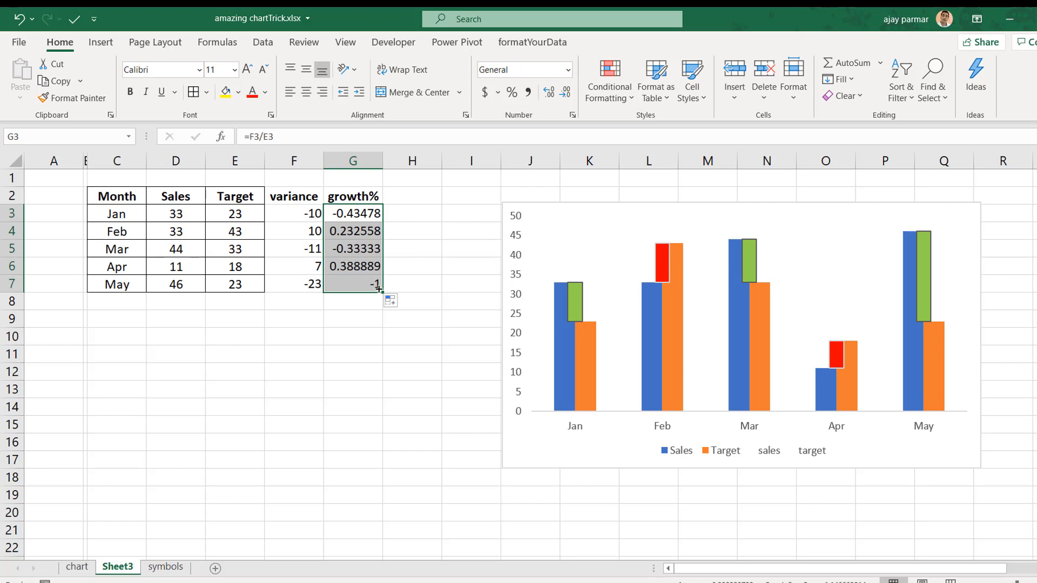
click(352, 215)
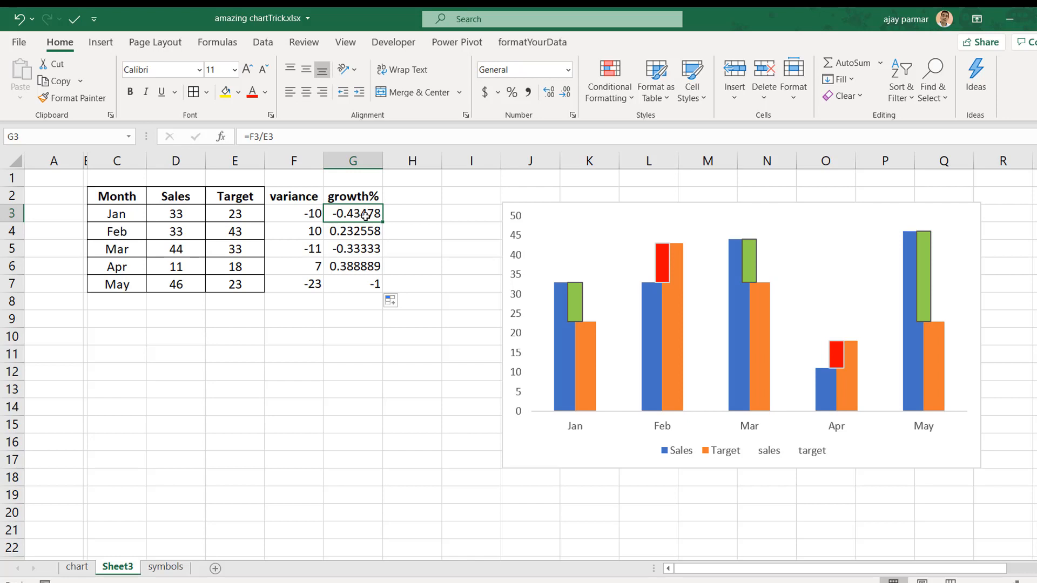
Step: Change the variance formula in F3 to =D3-E3 and refill it through F7
click(295, 214)
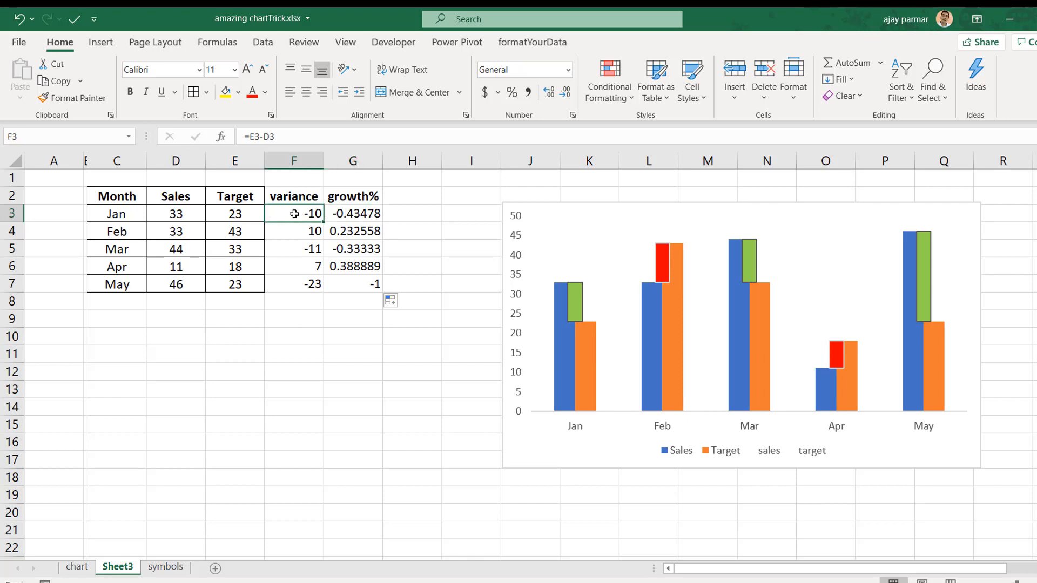
click(259, 137)
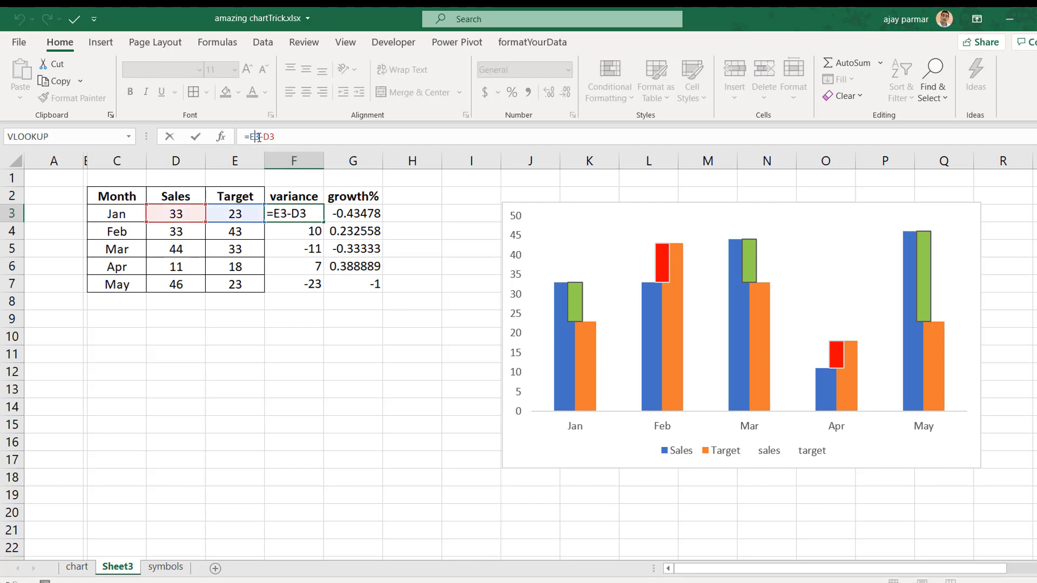
key(BackSpace)
text(d)
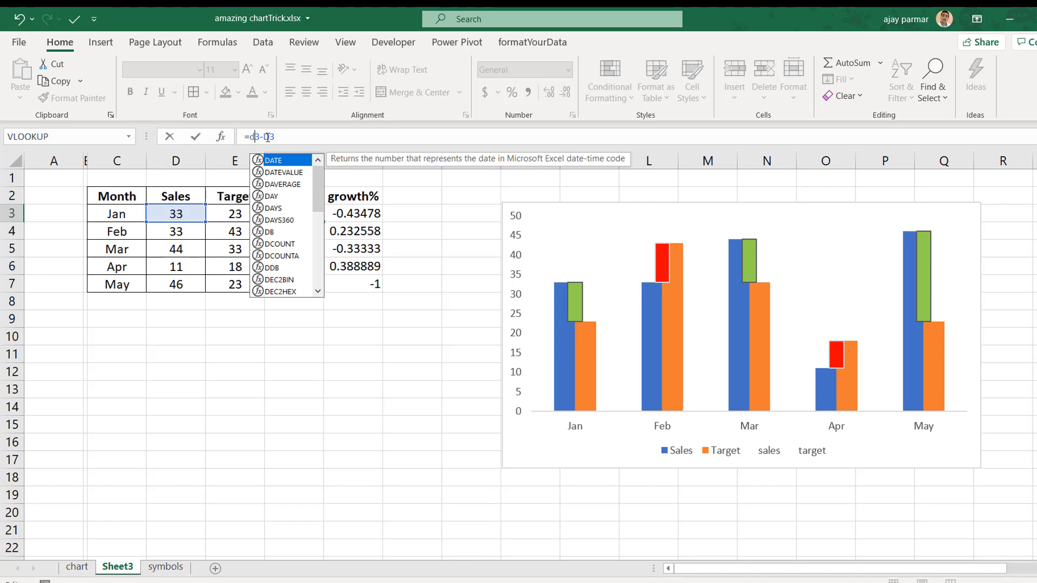
click(267, 137)
key(BackSpace)
text(e)
key(Return)
key(Up)
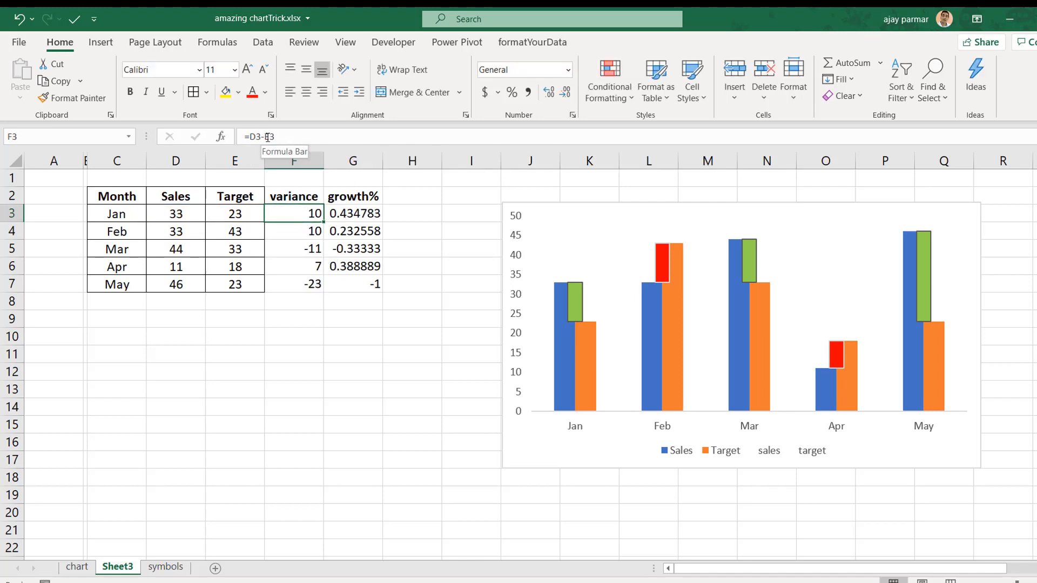
drag(324, 222, 322, 292)
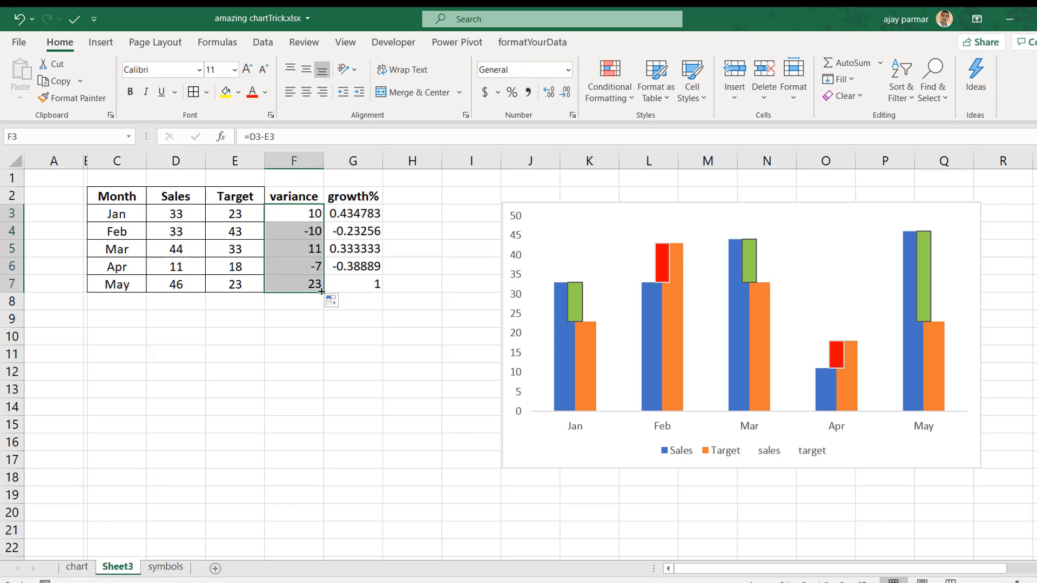
Step: Format the growth% values in G3:G7 as percentages
click(361, 213)
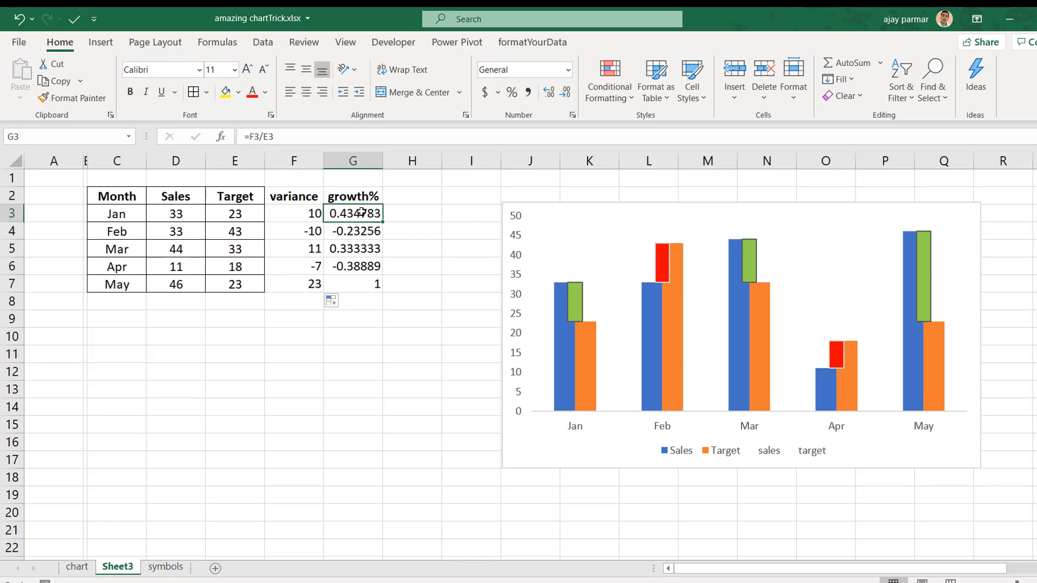
drag(362, 212, 356, 284)
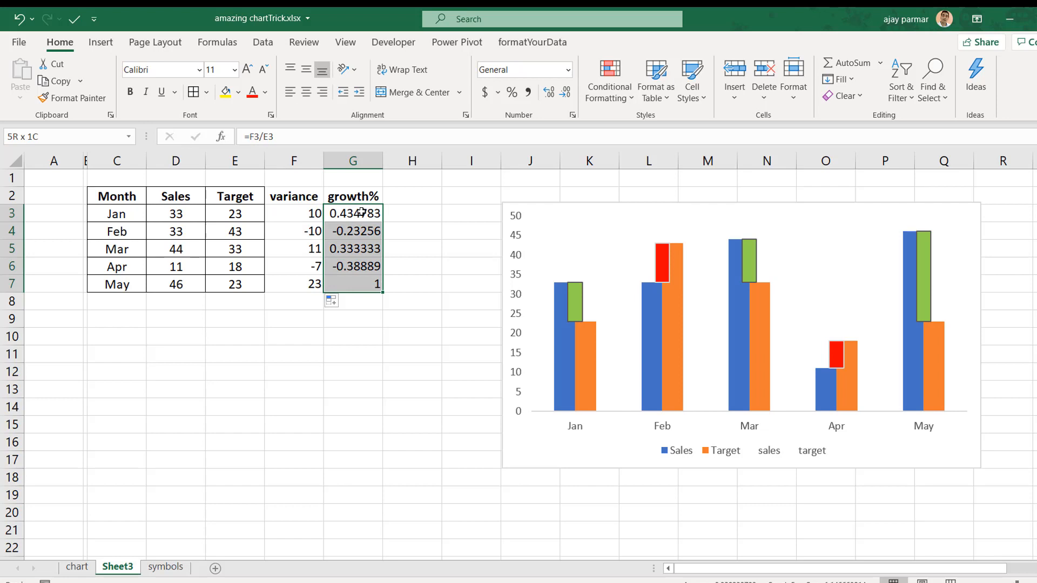
click(512, 93)
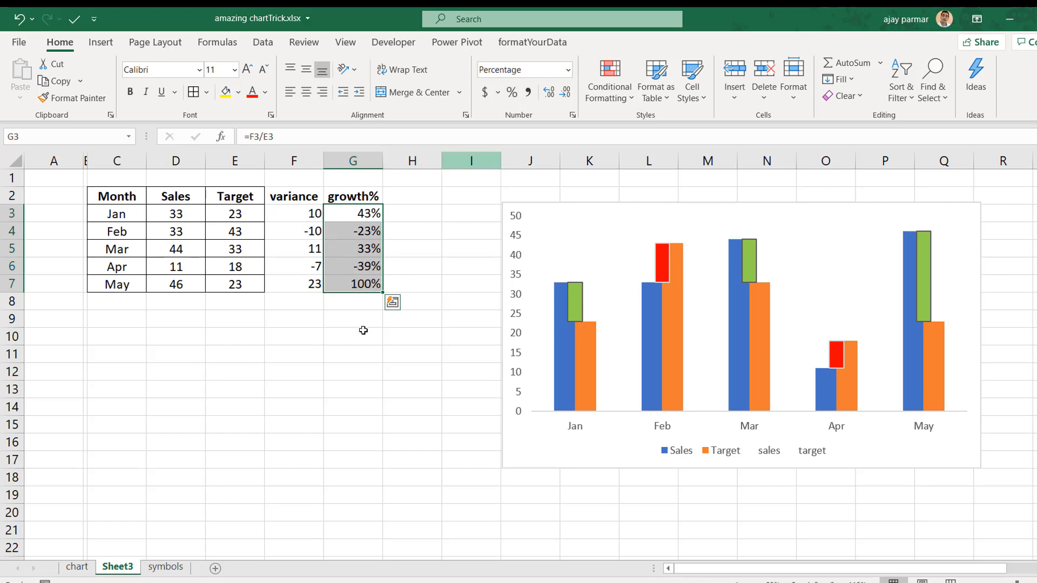
click(363, 331)
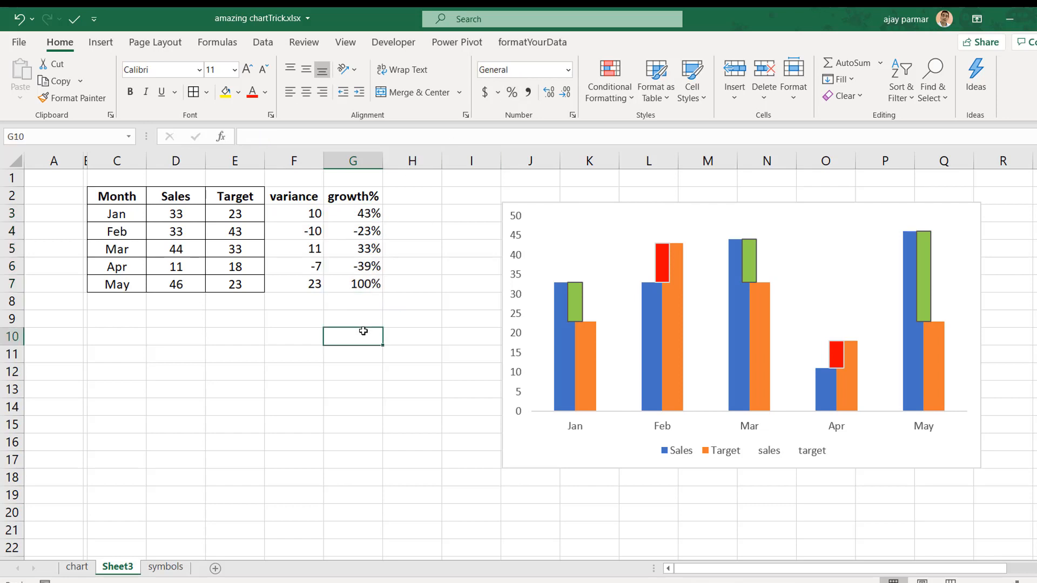
Step: Review January's sales, target, variance and growth% cells across row 3
click(176, 213)
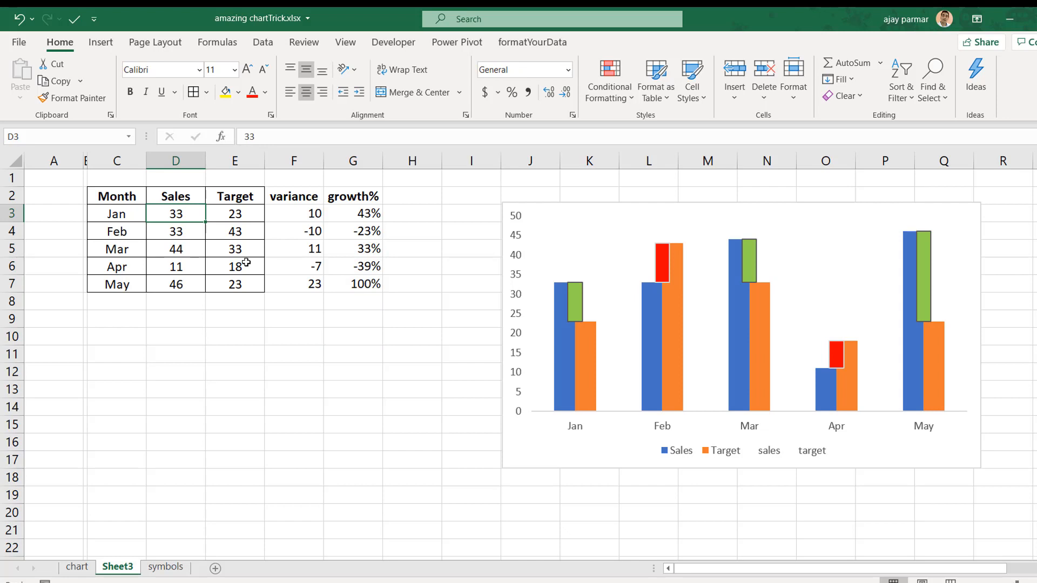
key(Right)
key(Right)
key(Left)
key(Right)
key(Right)
key(Right)
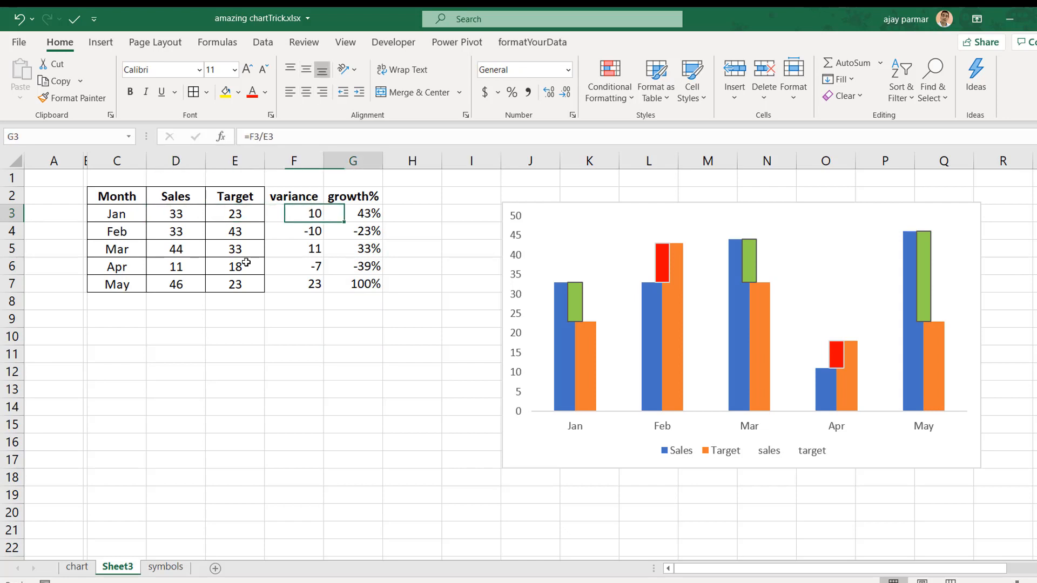
key(Left)
key(Left)
key(Left)
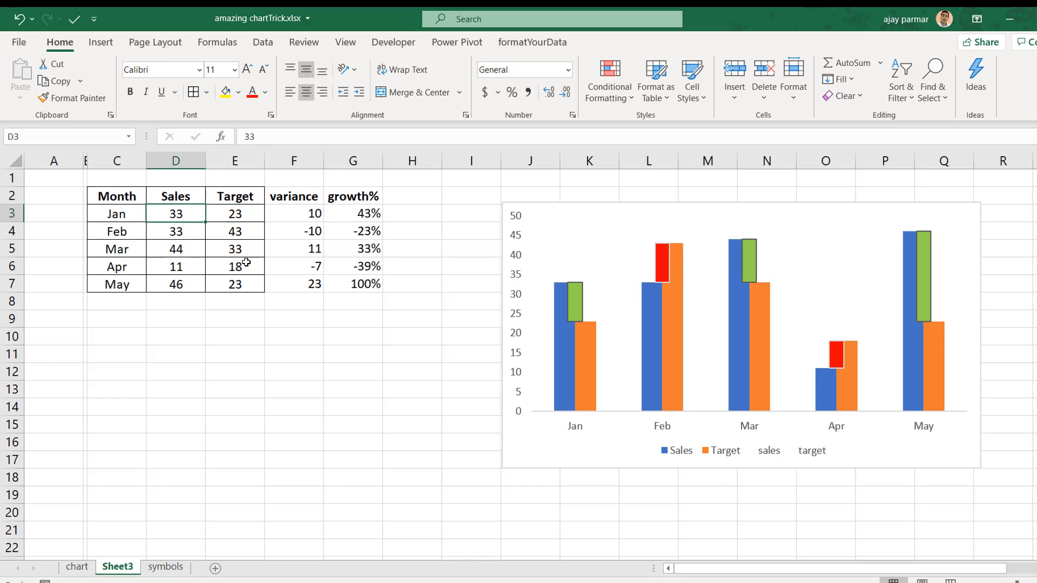
Step: Compare May's sales with its target in row 7 and check the matching variance and growth%
key(Down)
key(Down)
key(Down)
key(Down)
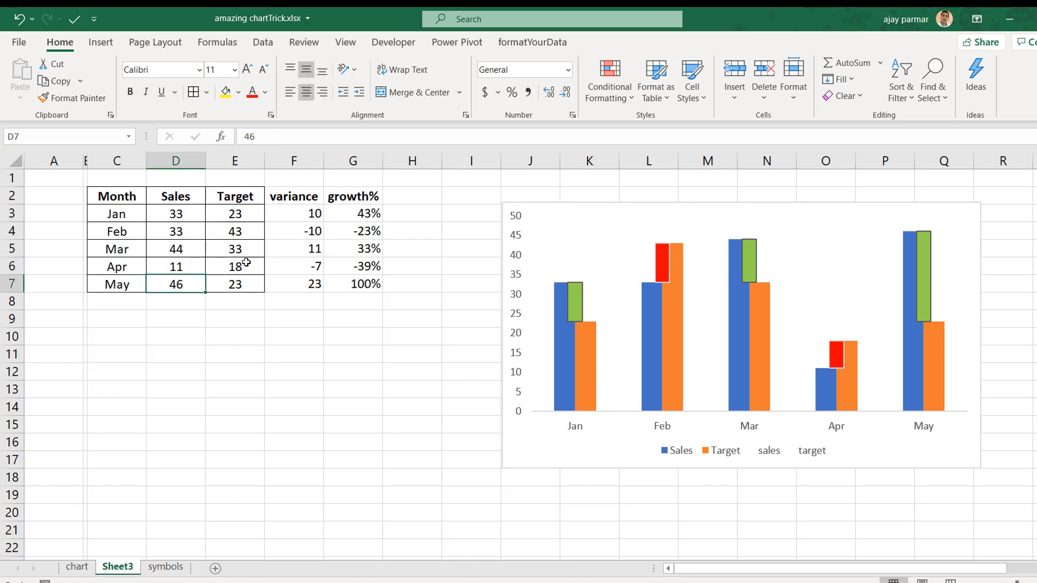
key(Right)
key(Right)
key(Right)
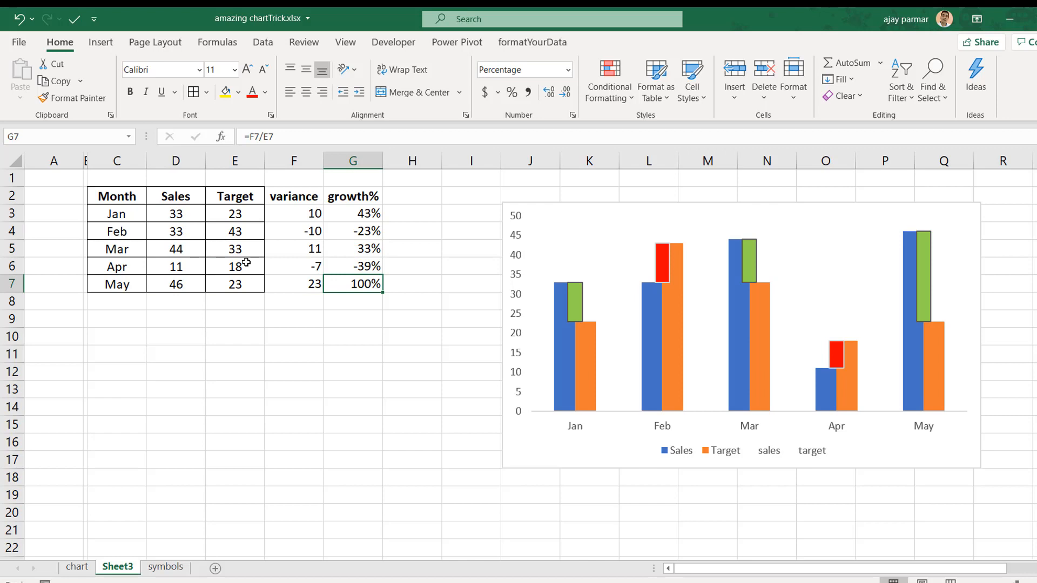
key(Left)
key(Left)
key(Right)
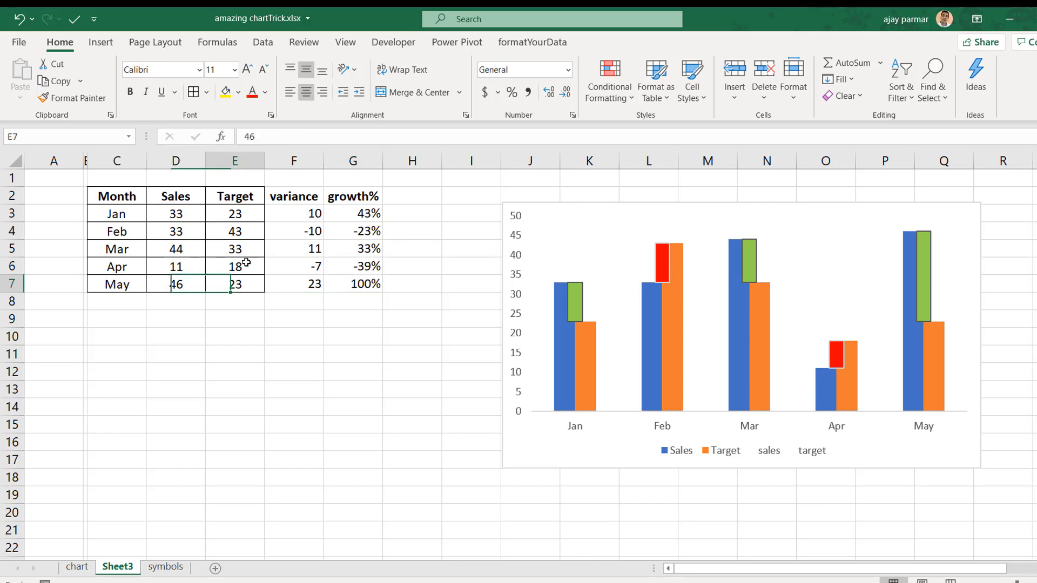
key(Left)
key(Right)
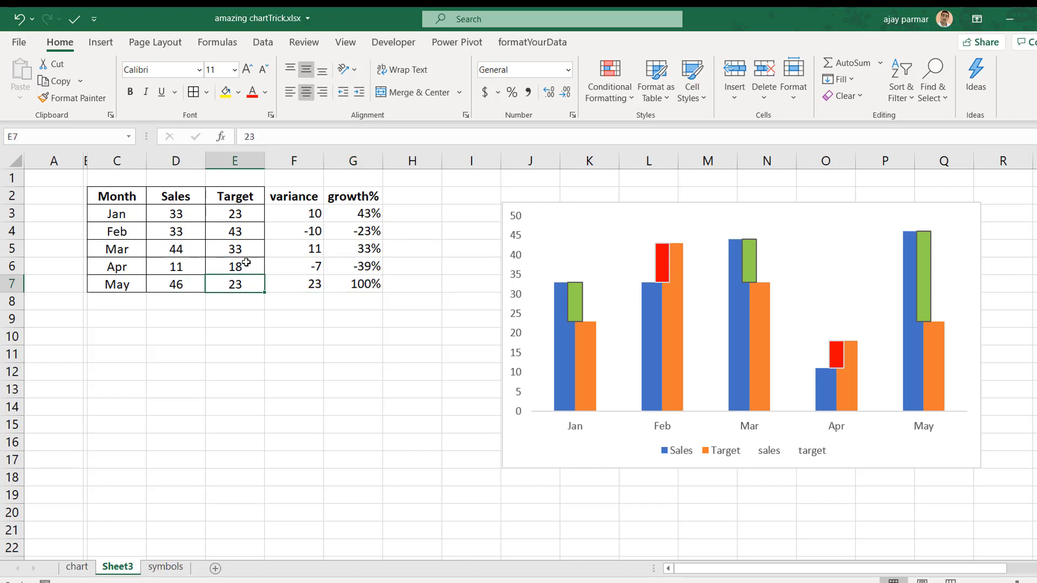
key(Left)
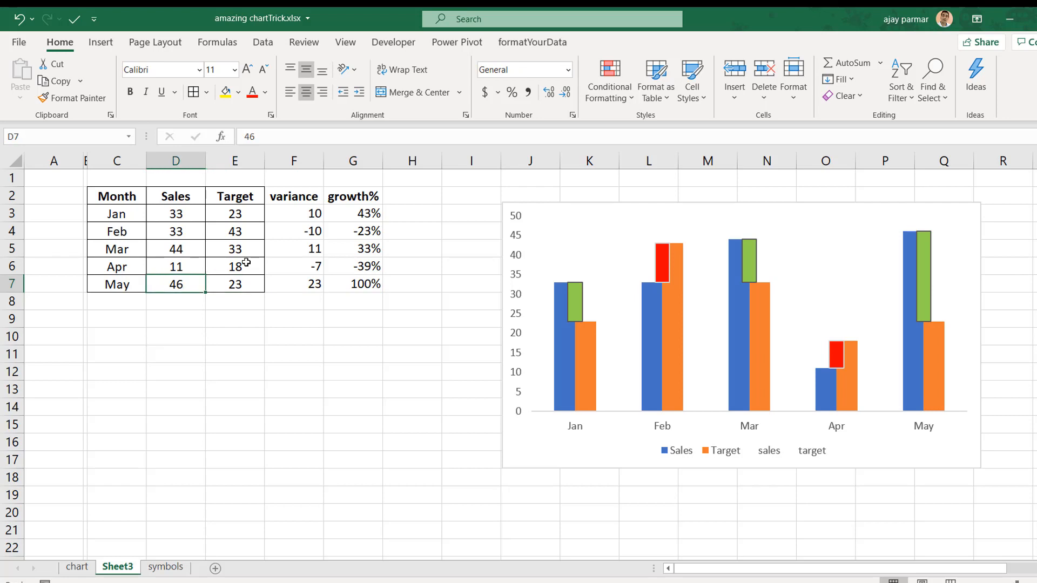
key(Right)
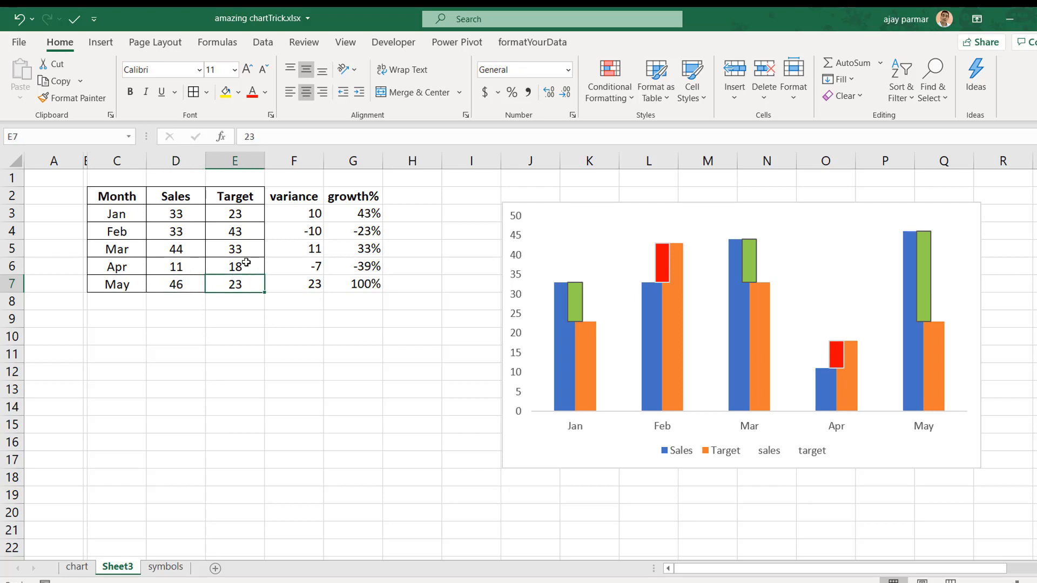
key(Left)
key(Right)
key(Right)
key(Right)
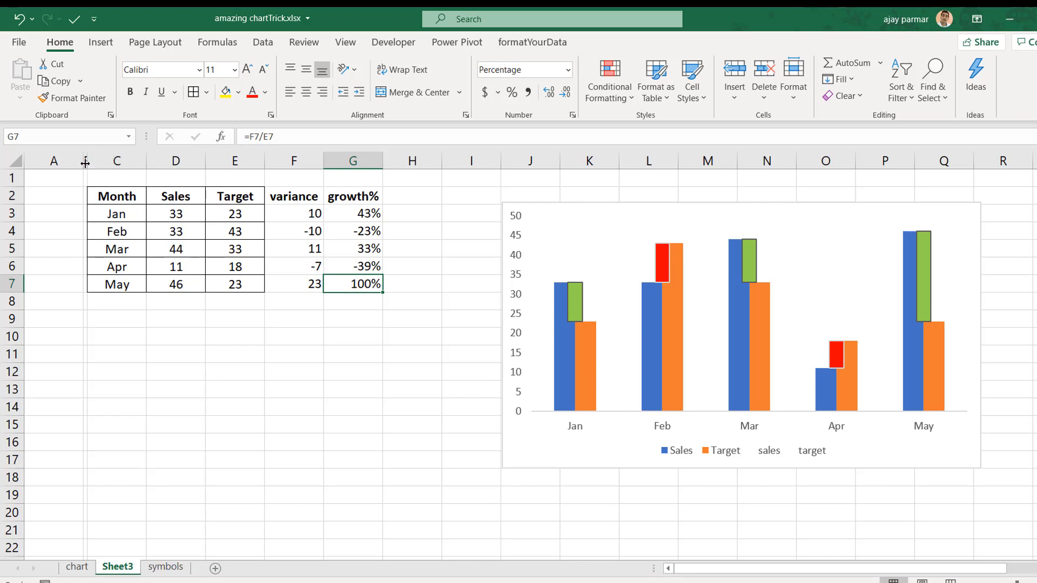
Step: Narrow column B further and select the growth percentages in G3:G7
drag(85, 161, 78, 160)
click(363, 218)
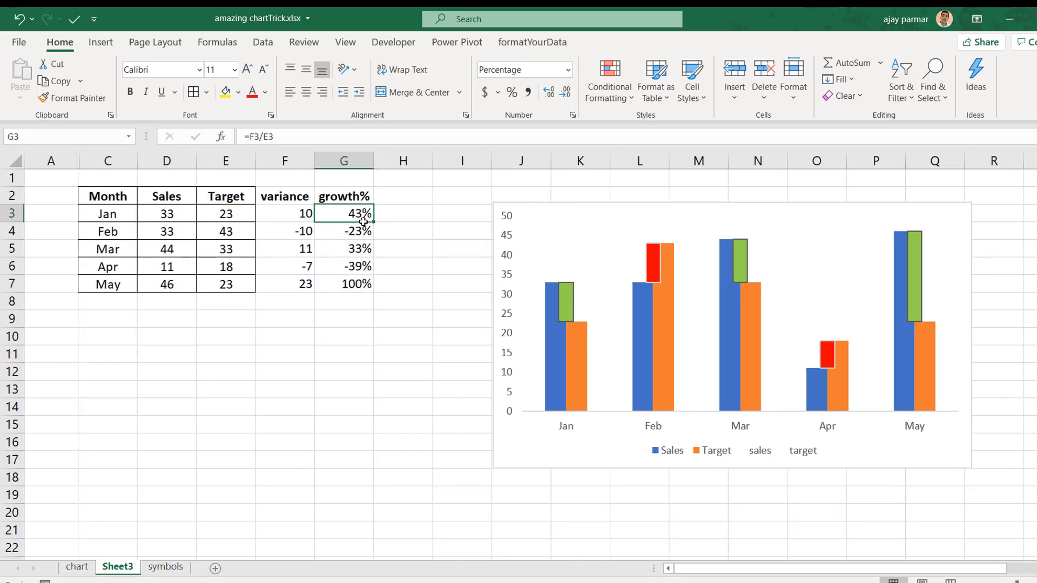
click(390, 222)
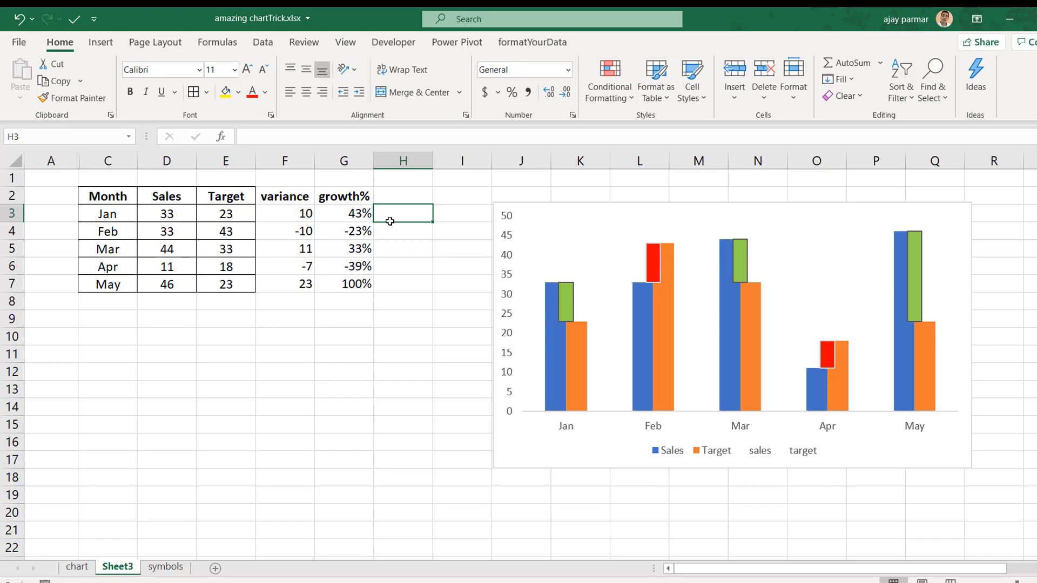
click(342, 211)
shift+click(344, 288)
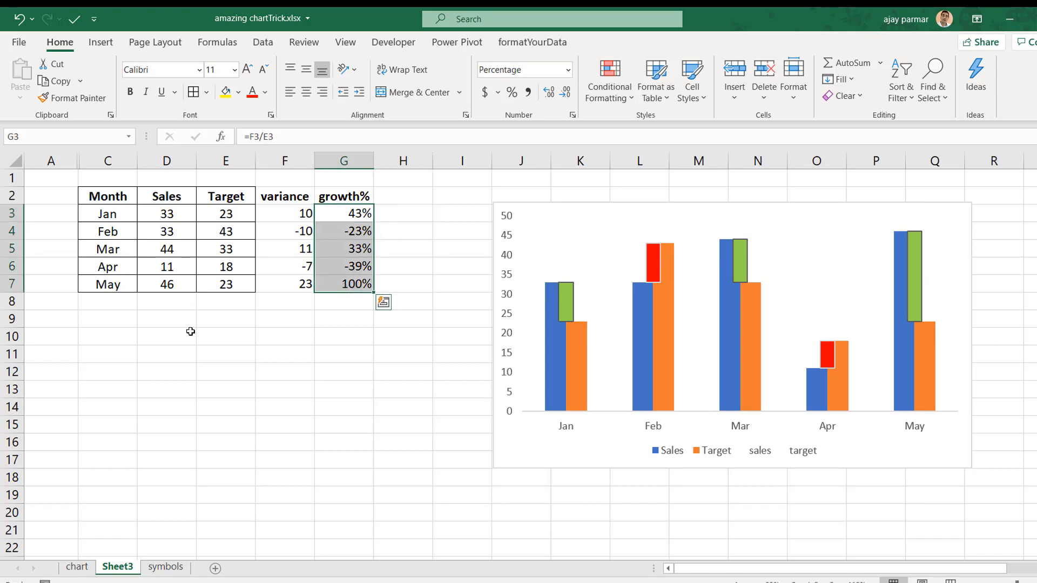
Step: Insert the Ok Hand Sign symbol from the Segoe UI Emoji font into cell C11
click(124, 349)
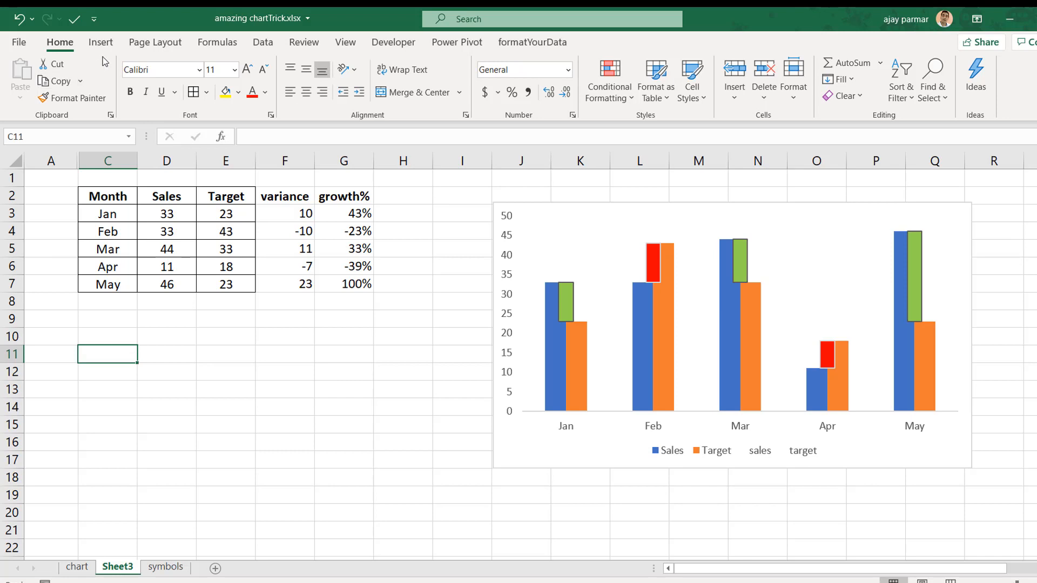
click(106, 42)
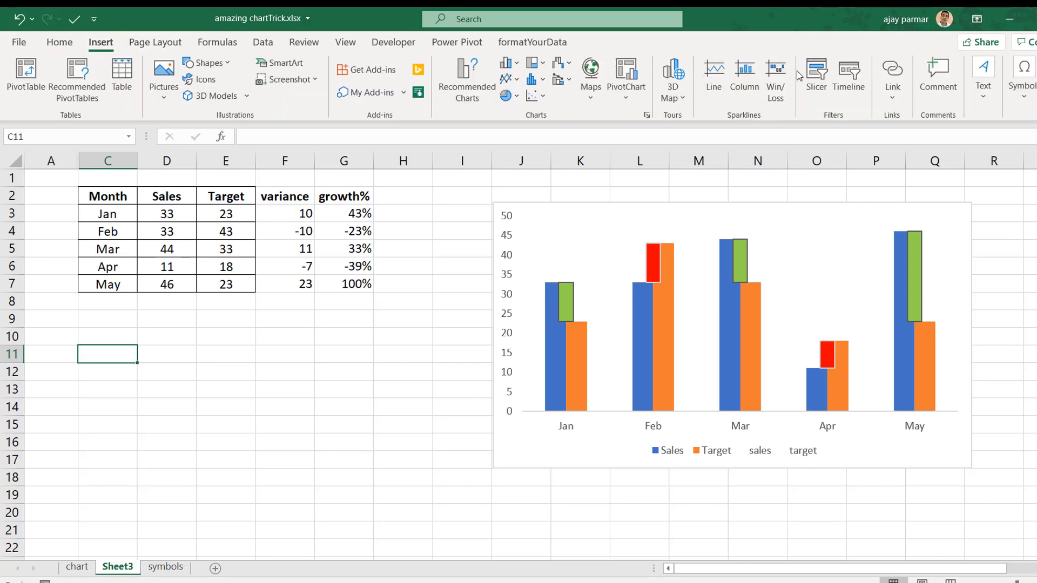
click(1025, 99)
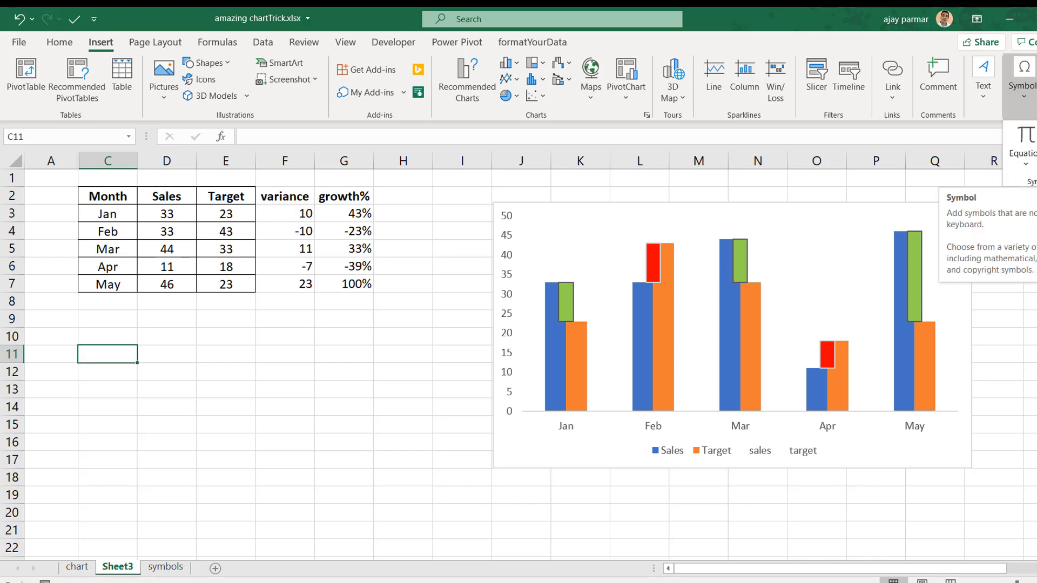
click(1030, 181)
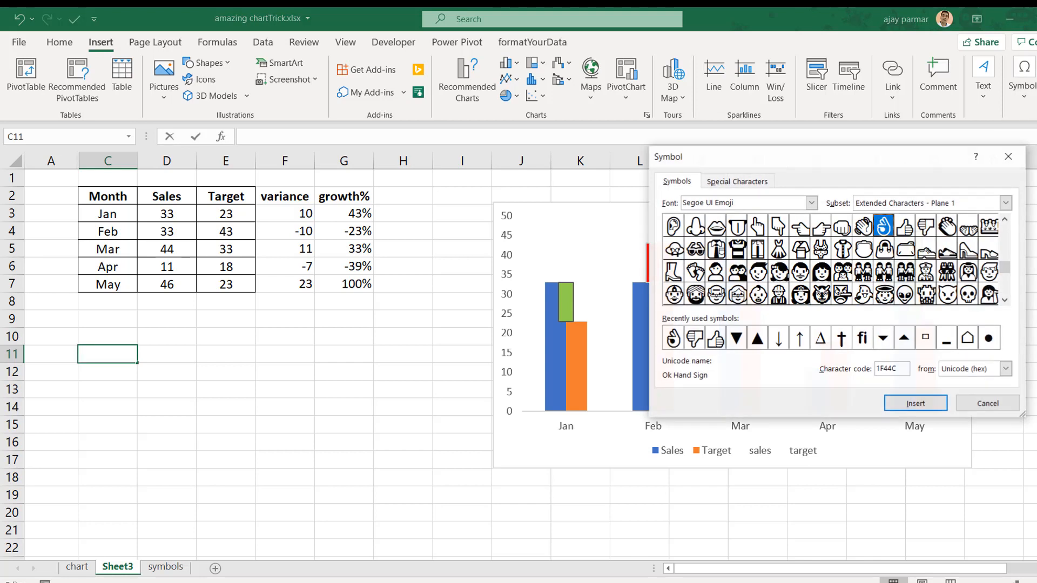
drag(802, 158, 562, 134)
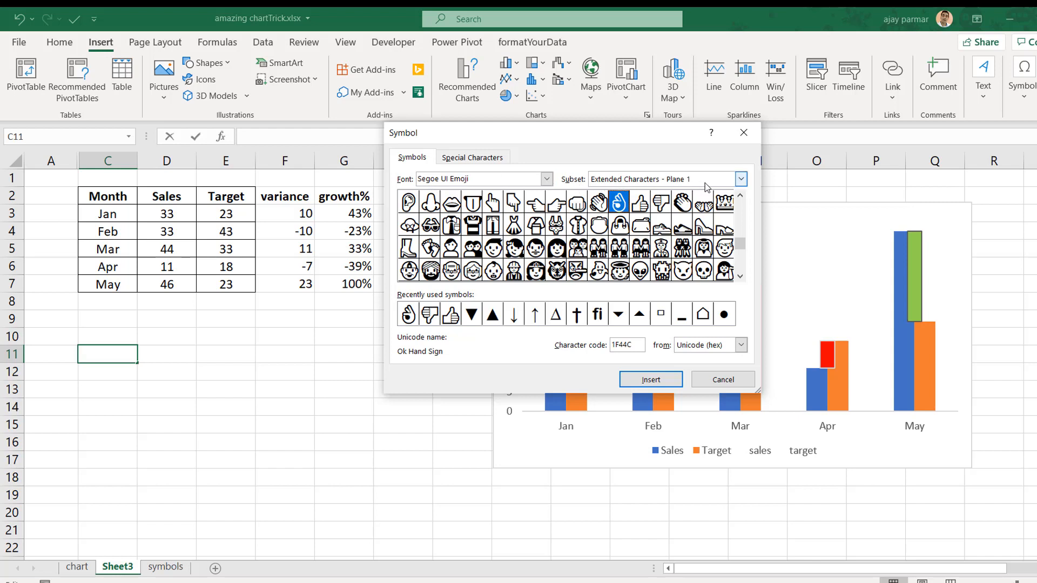
click(547, 180)
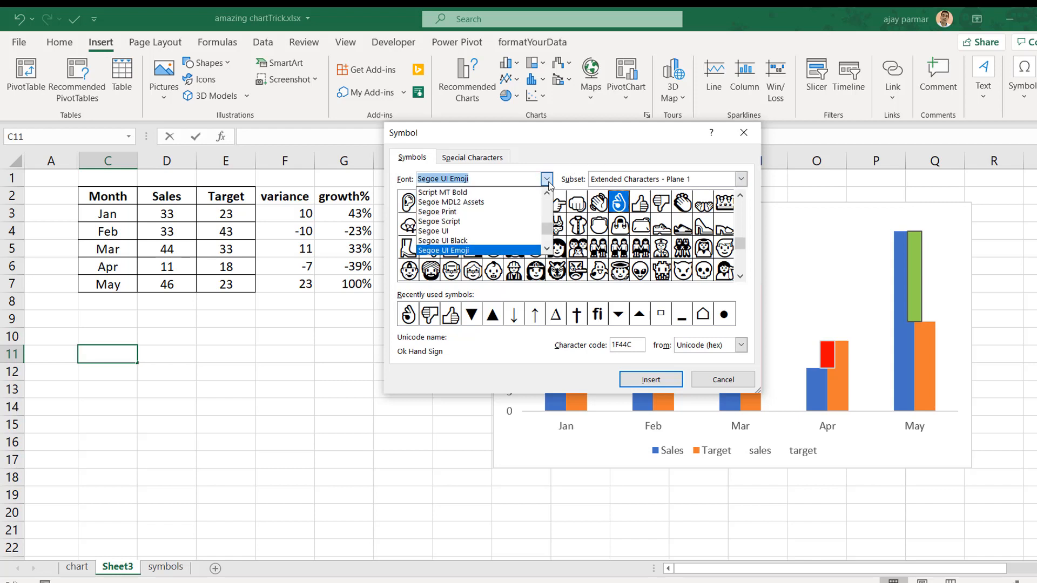
click(548, 181)
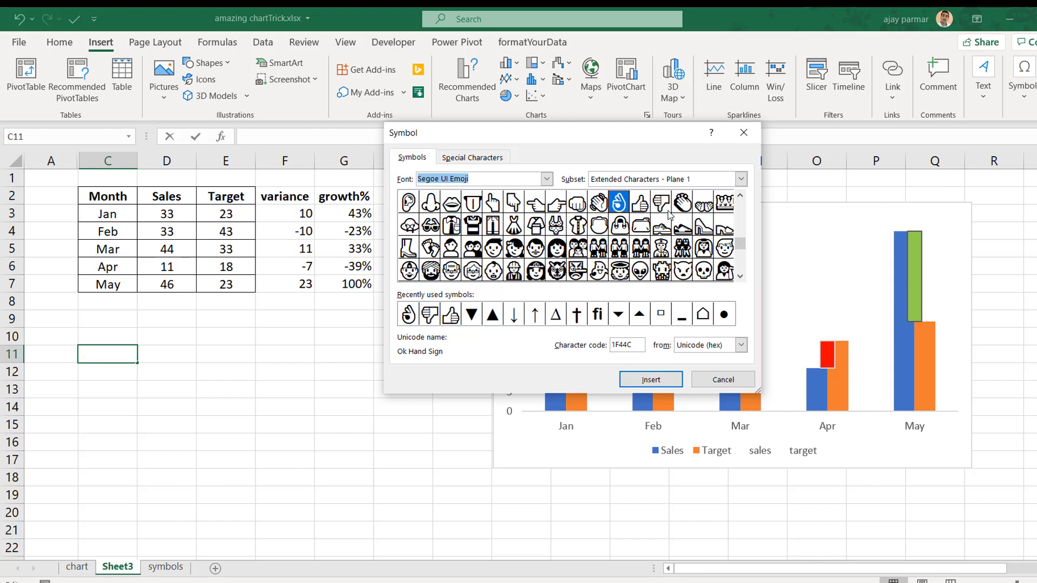
click(619, 205)
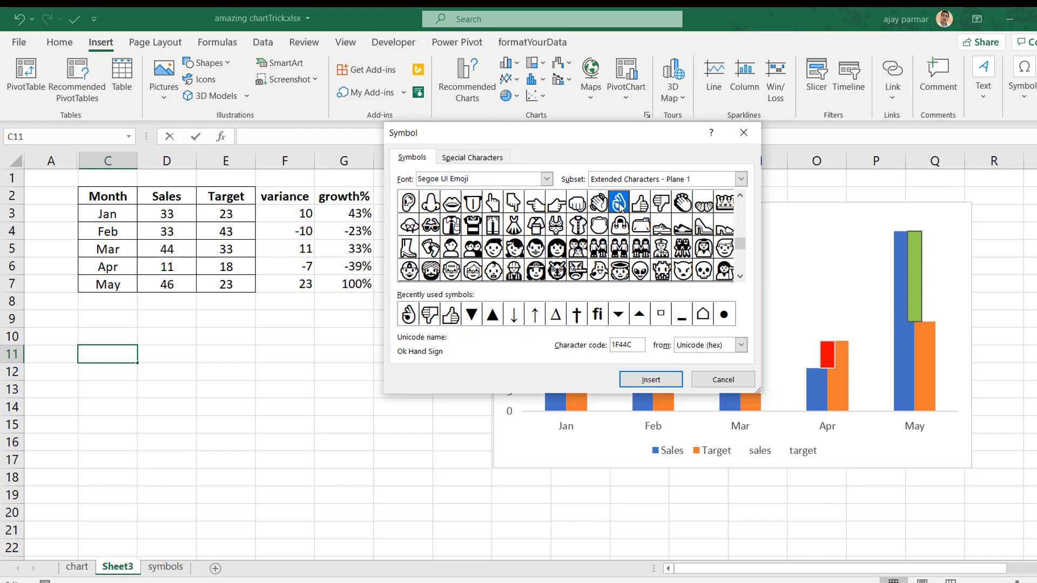
click(658, 386)
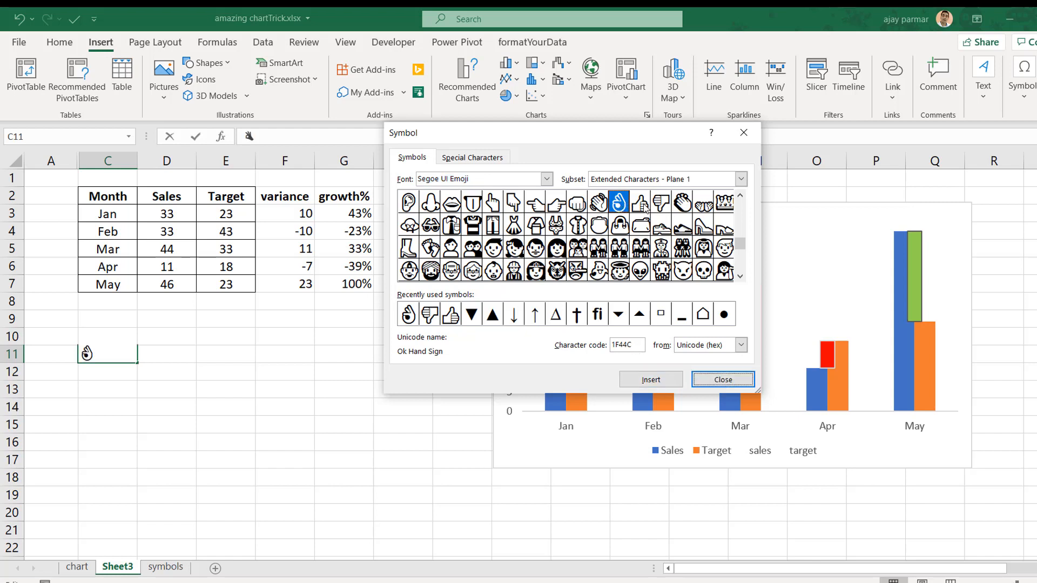
Step: Add the Thumbs Up Sign and Thumbs Down Sign symbols to cell C11 and finish inserting symbols
click(644, 207)
click(647, 387)
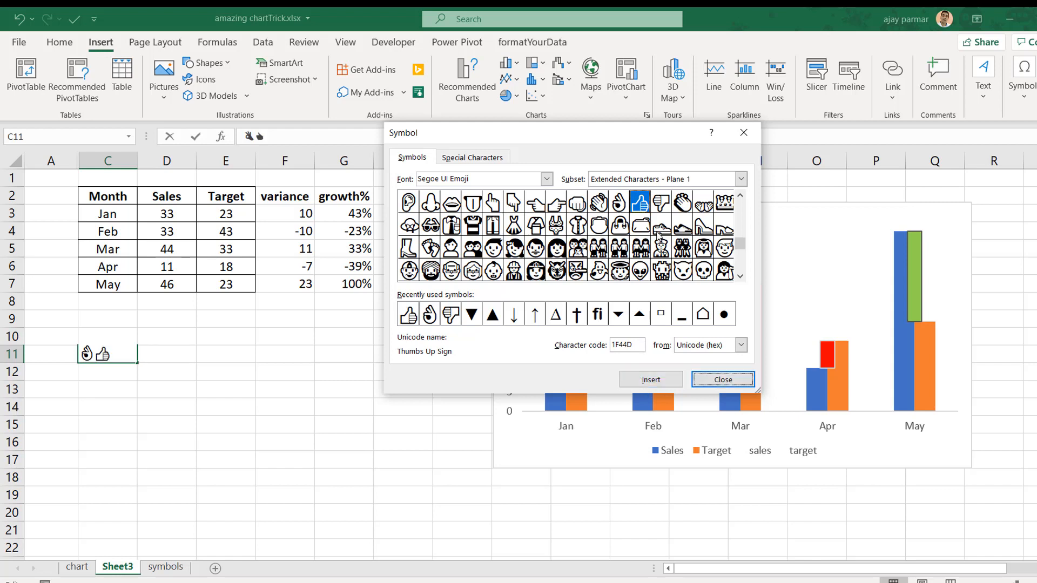
click(660, 205)
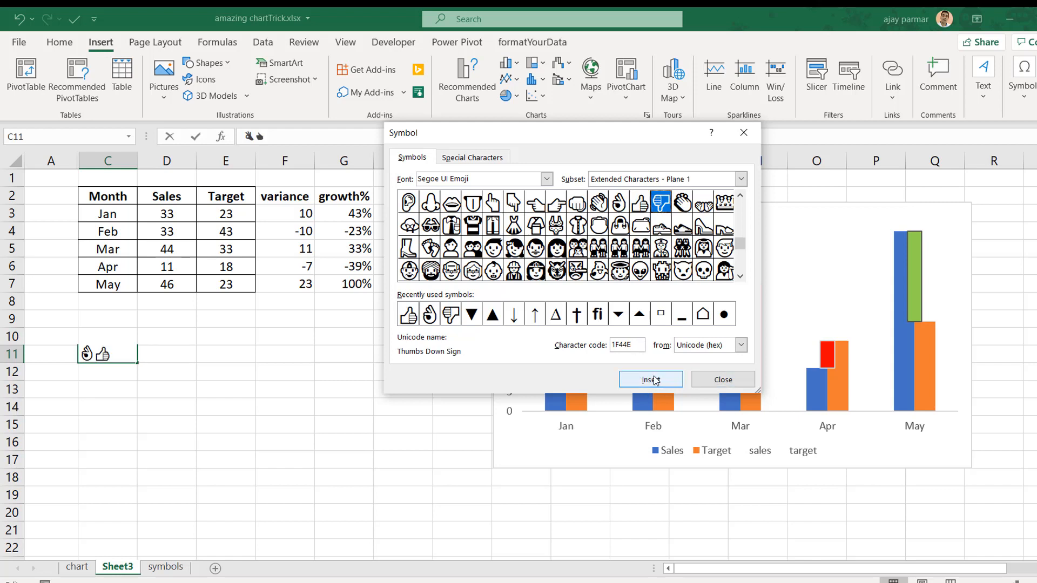
click(656, 379)
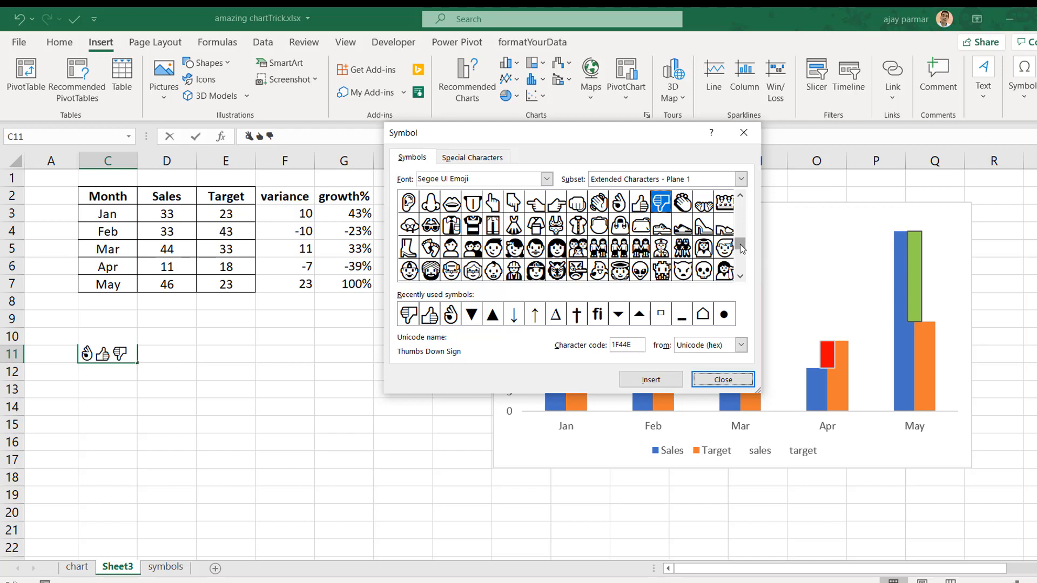
drag(740, 244, 741, 215)
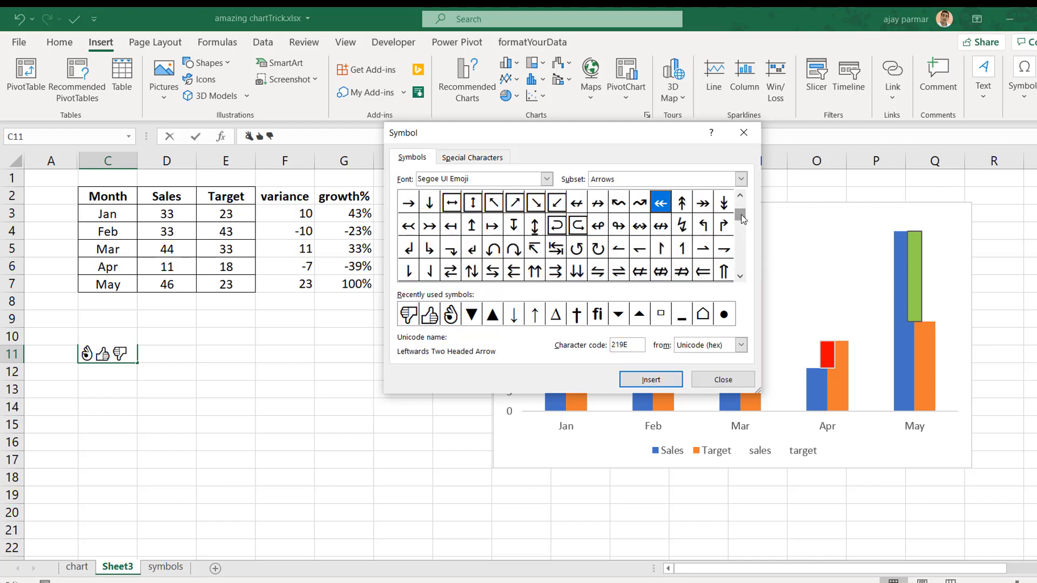
scroll(741, 251, down, 5)
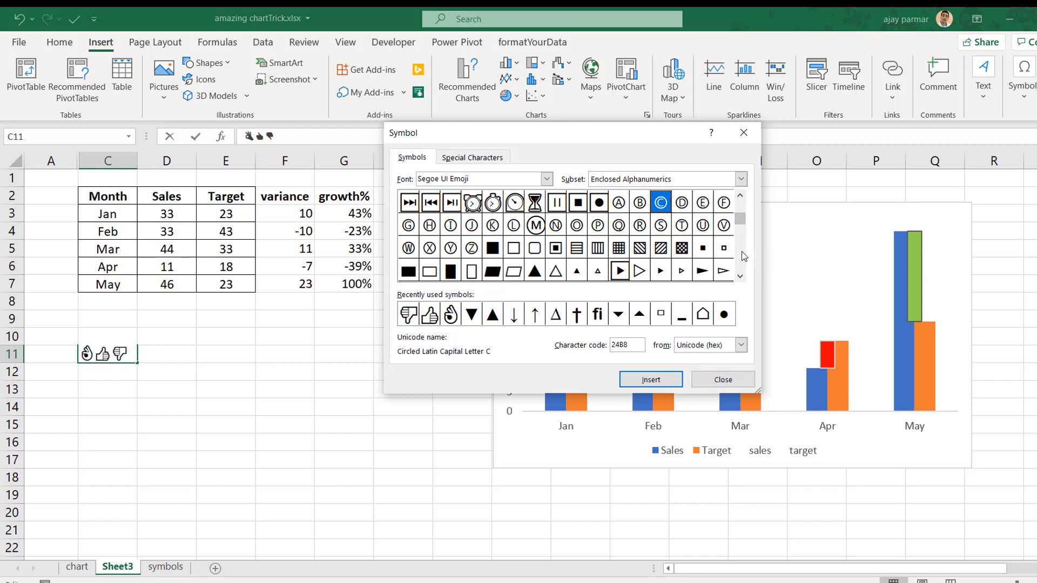
key(Escape)
Step: Enter the headers category in E12 and symbol in F12 for a lookup table below the data
click(237, 375)
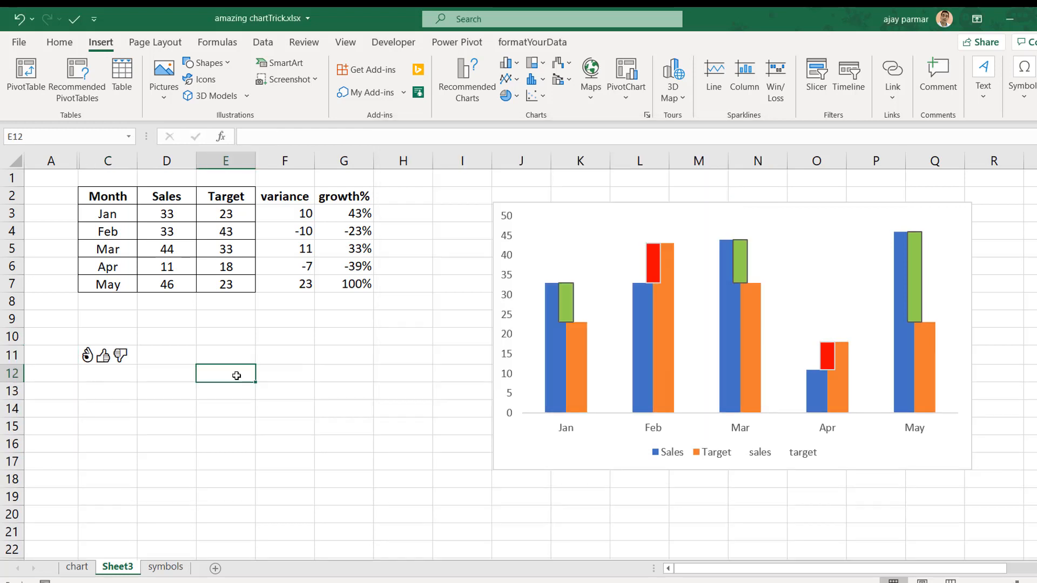
text(cage)
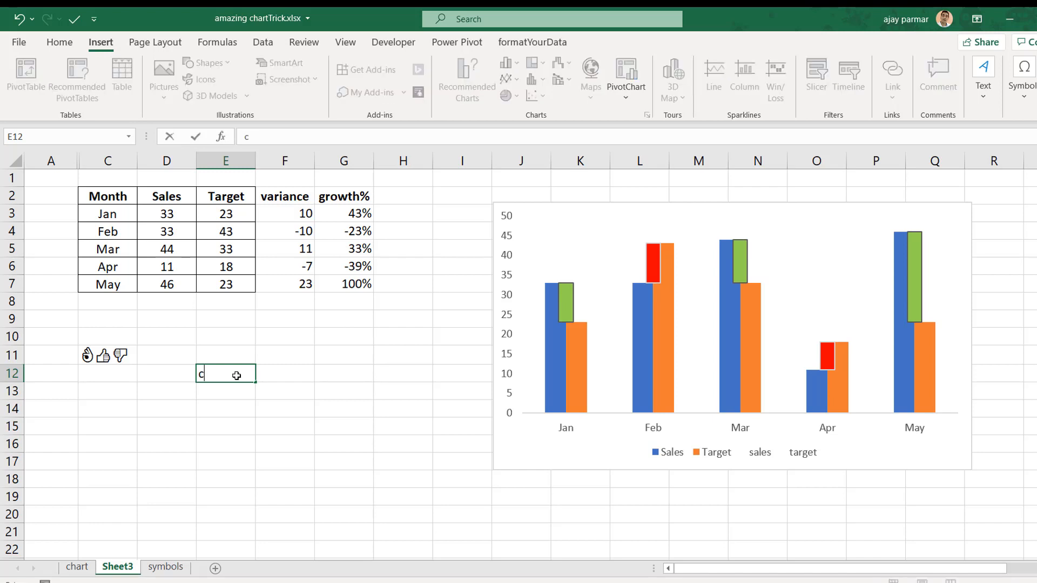
key(BackSpace)
key(BackSpace)
text(tegory)
key(Tab)
text(s)
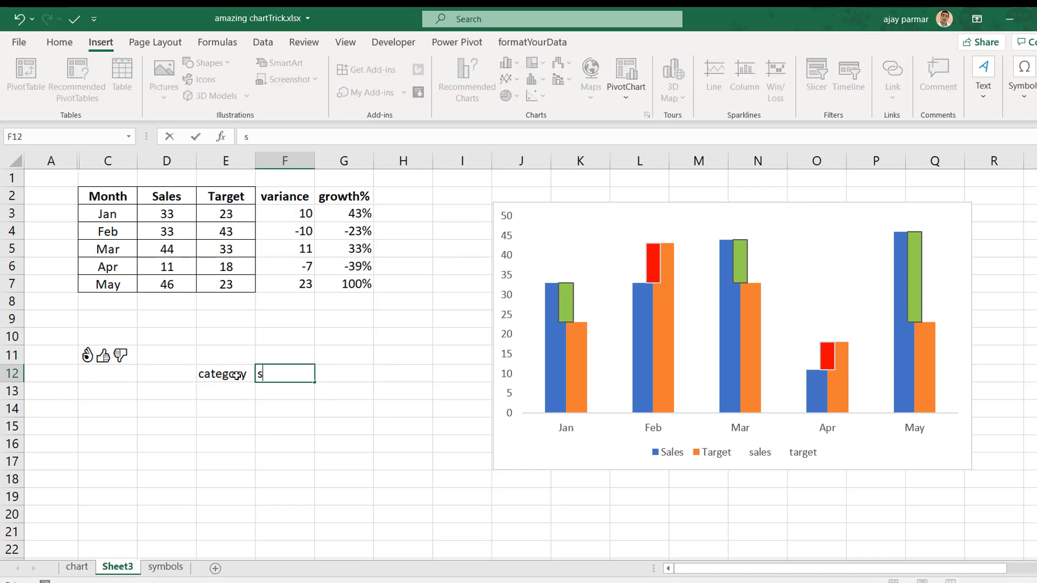
text(ymbol)
key(Return)
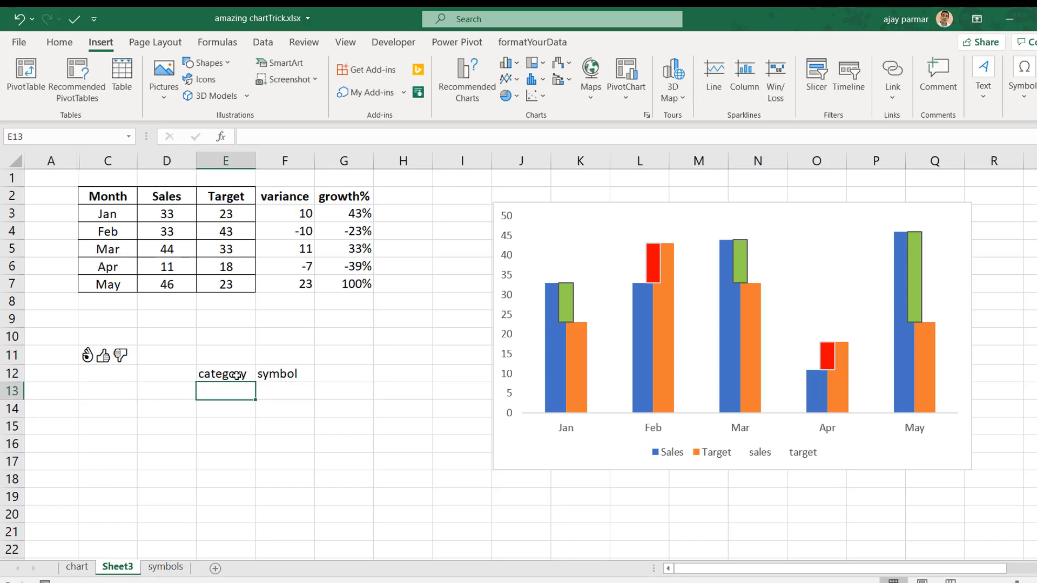
Step: Enter -100% in E13 and move the thumbs-down symbol from C11 to F13
text(-100)
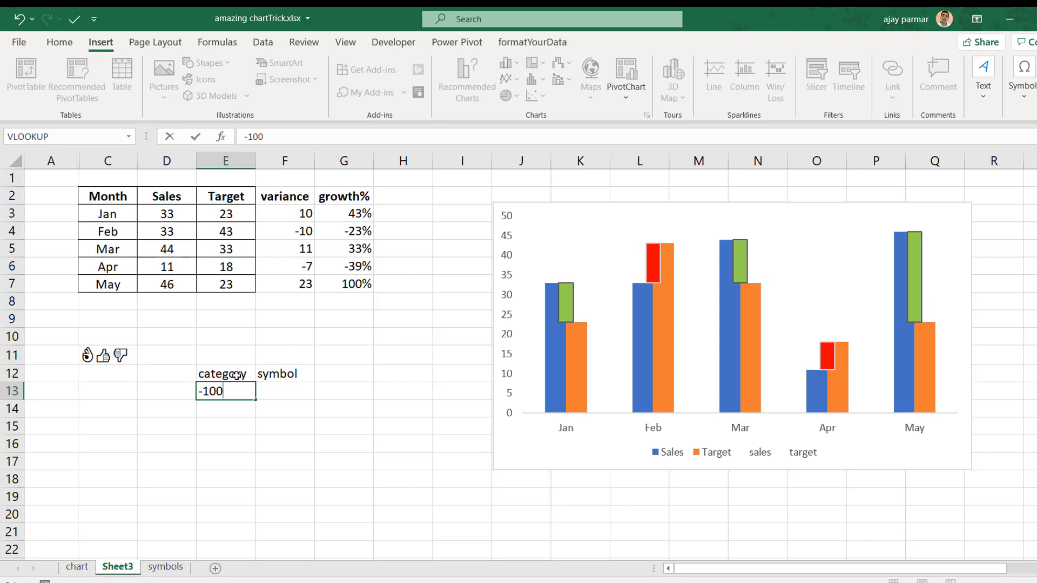
text(%)
key(Return)
key(Up)
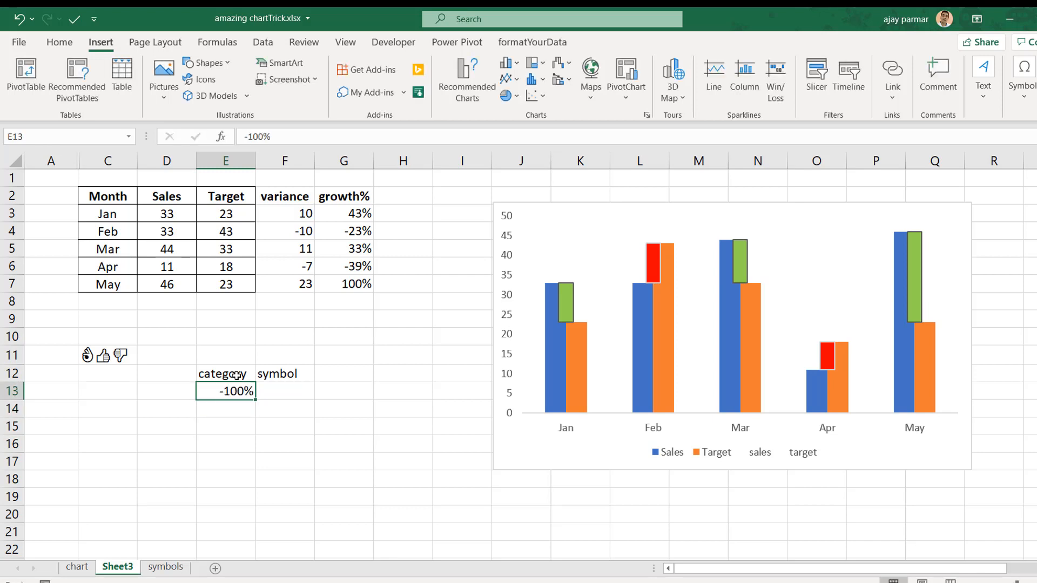
click(130, 359)
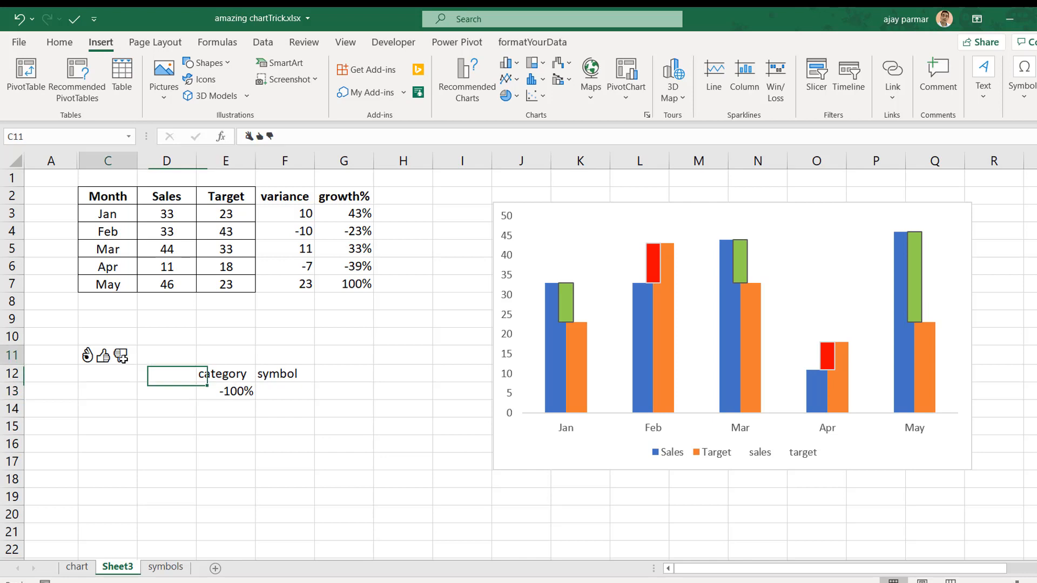
click(297, 133)
key(shift+Left)
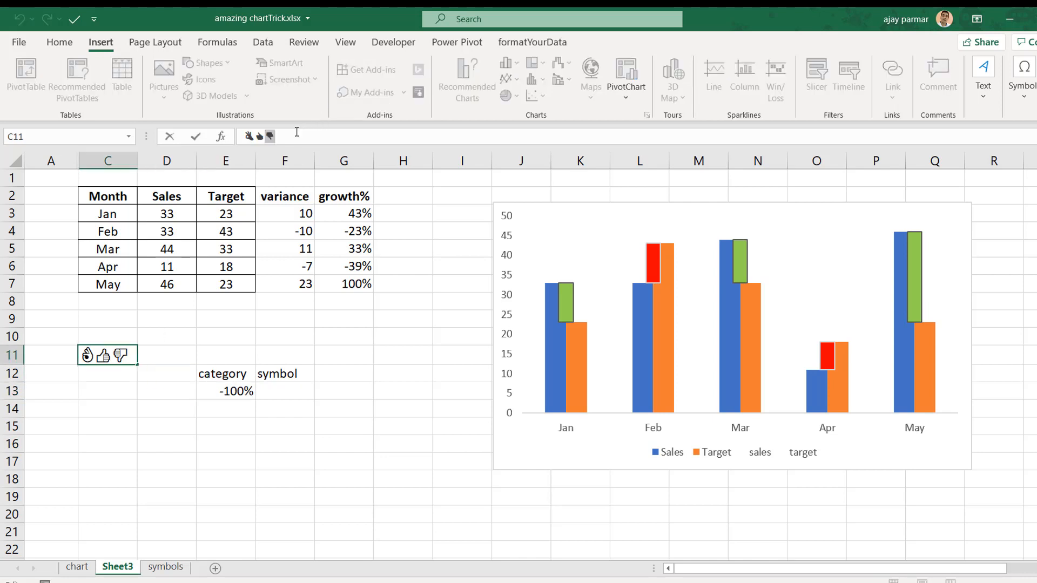
key(BackSpace)
click(289, 392)
text(👎)
Step: Enter 60% in E14 and move the OK-hand symbol from C11 to F14
click(234, 405)
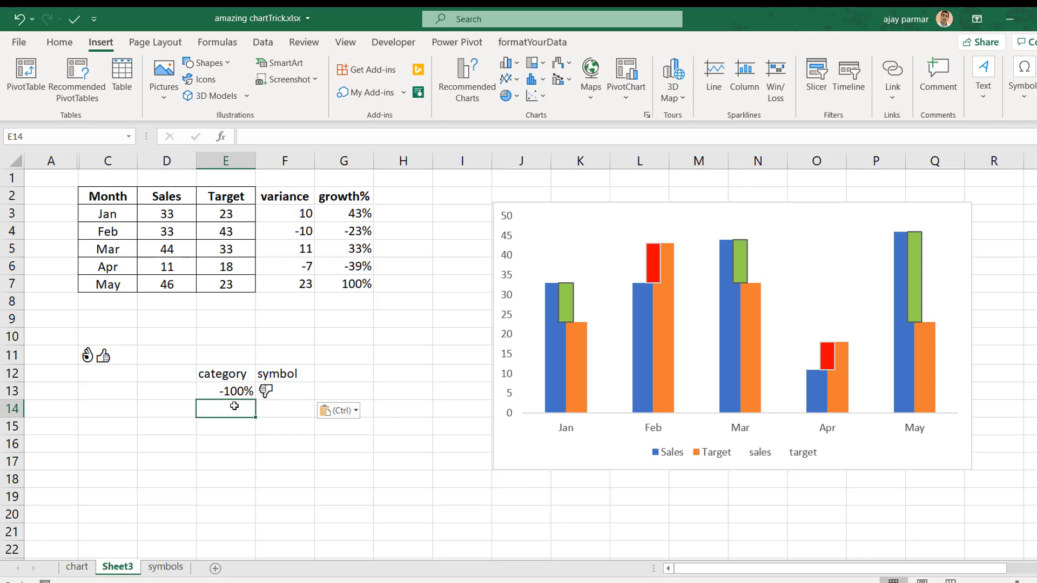
text(60)
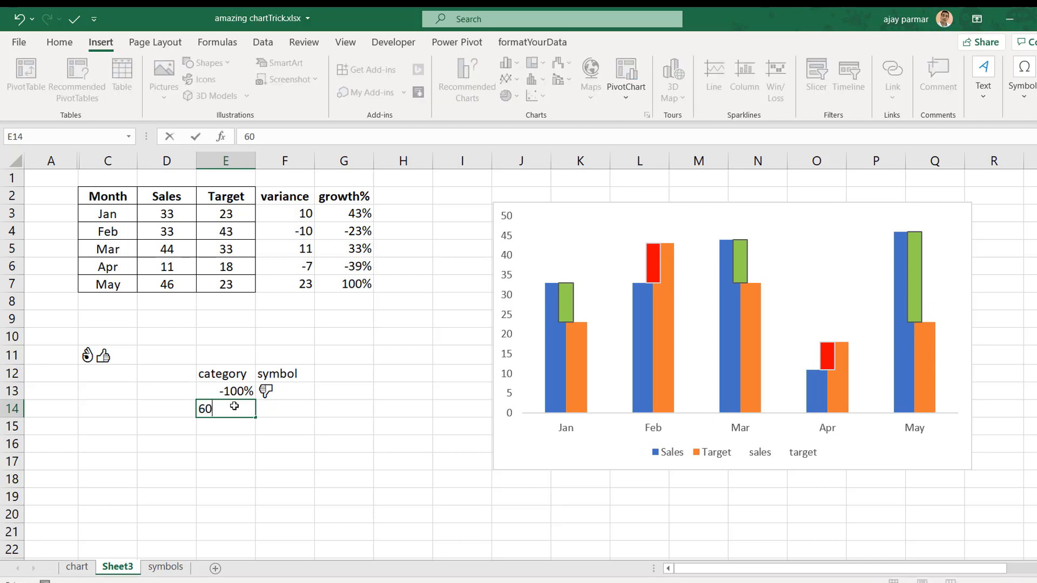
text(%)
key(Return)
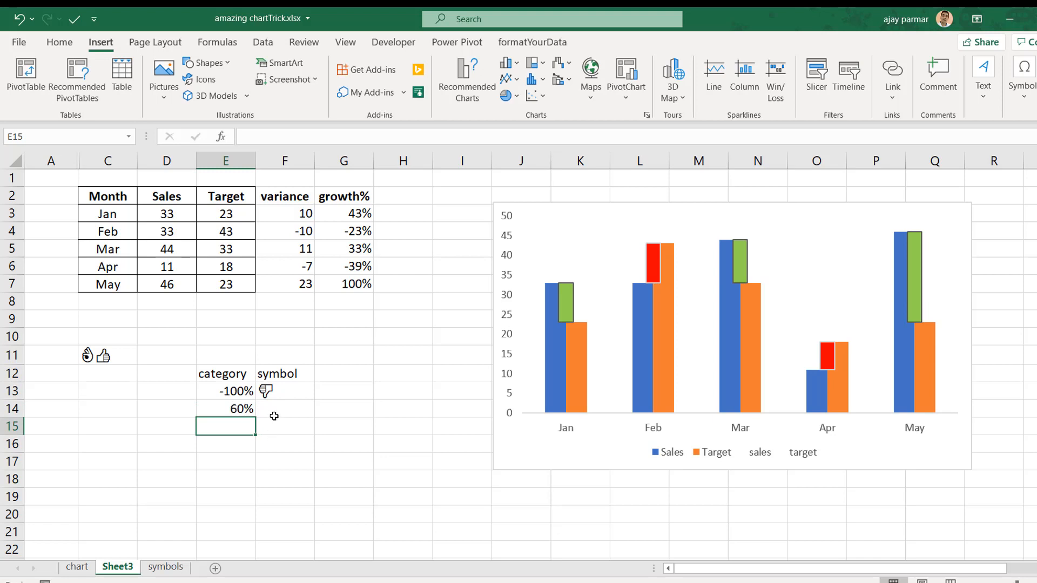
click(89, 355)
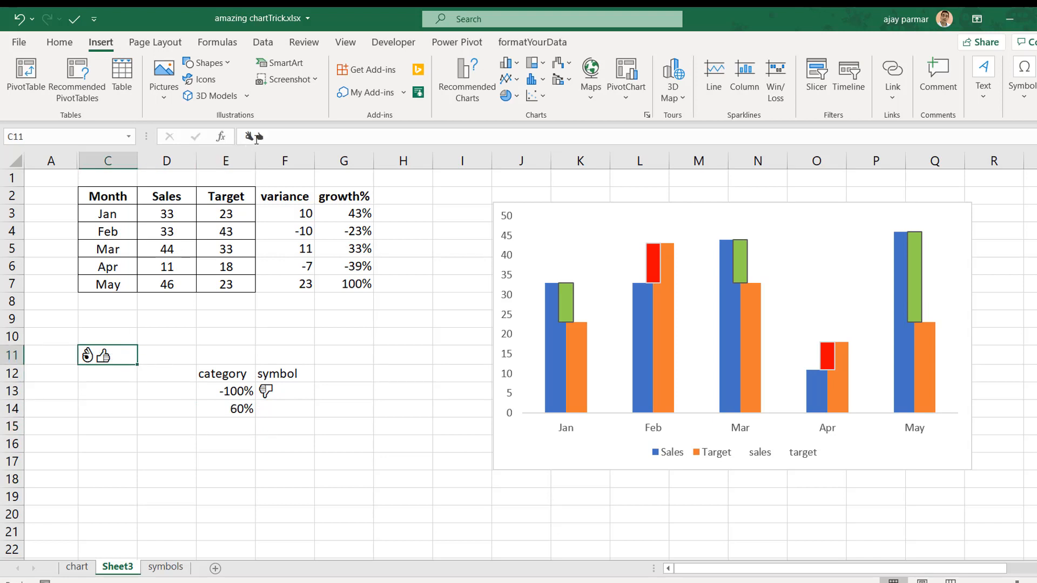
click(257, 139)
key(shift+Left)
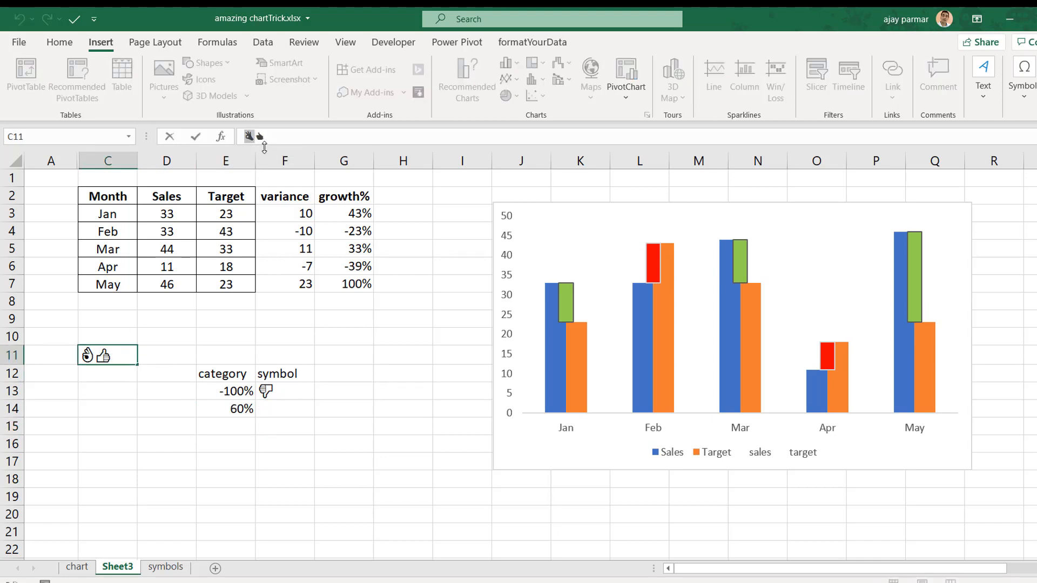
key(ctrl+x)
click(277, 403)
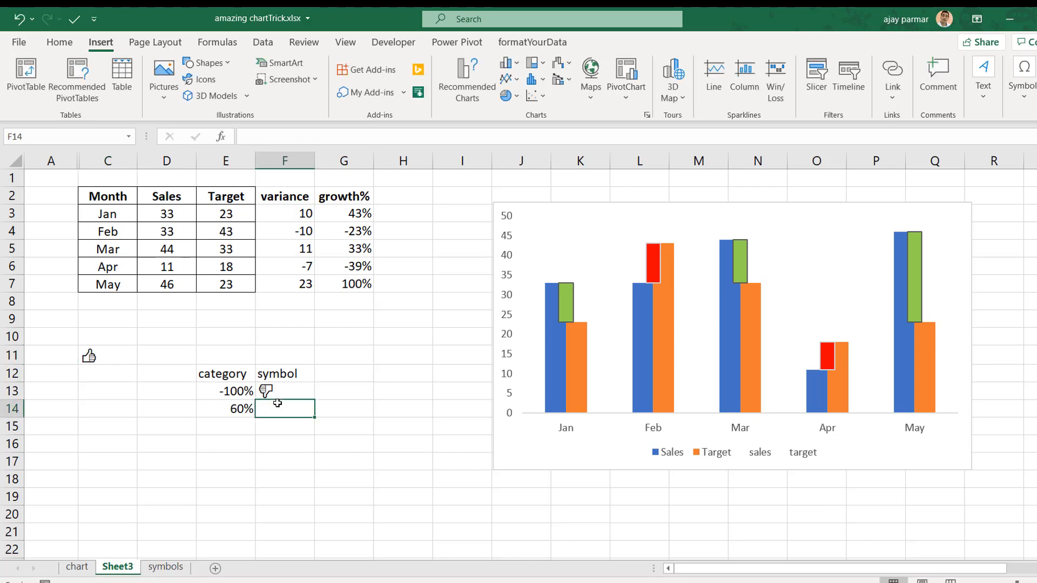
key(ctrl+v)
Step: Move the remaining thumbs-up symbol from C11 to F15 and enter 80% as its category in E15
click(114, 354)
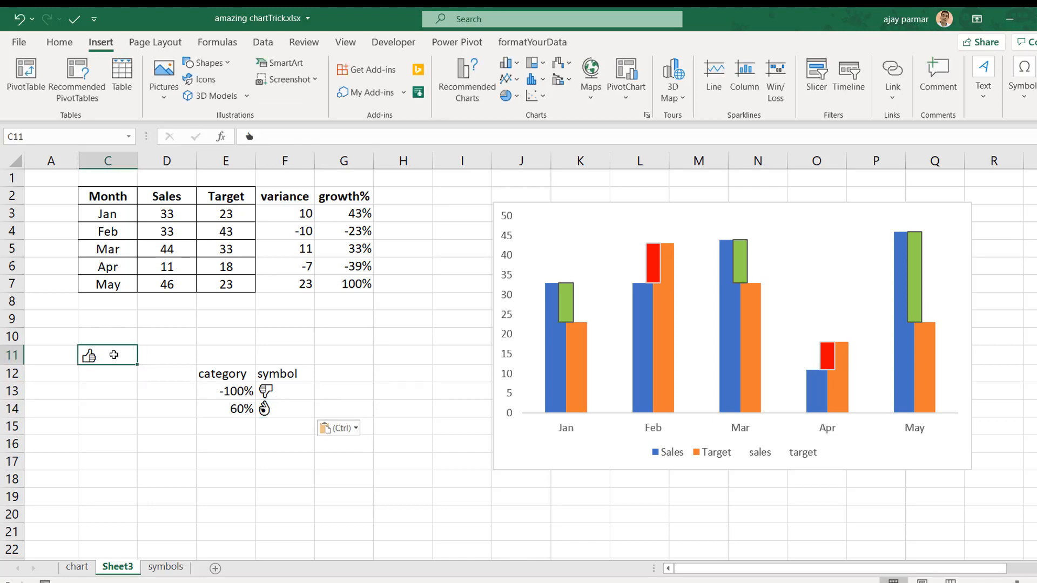
key(ctrl+x)
click(270, 428)
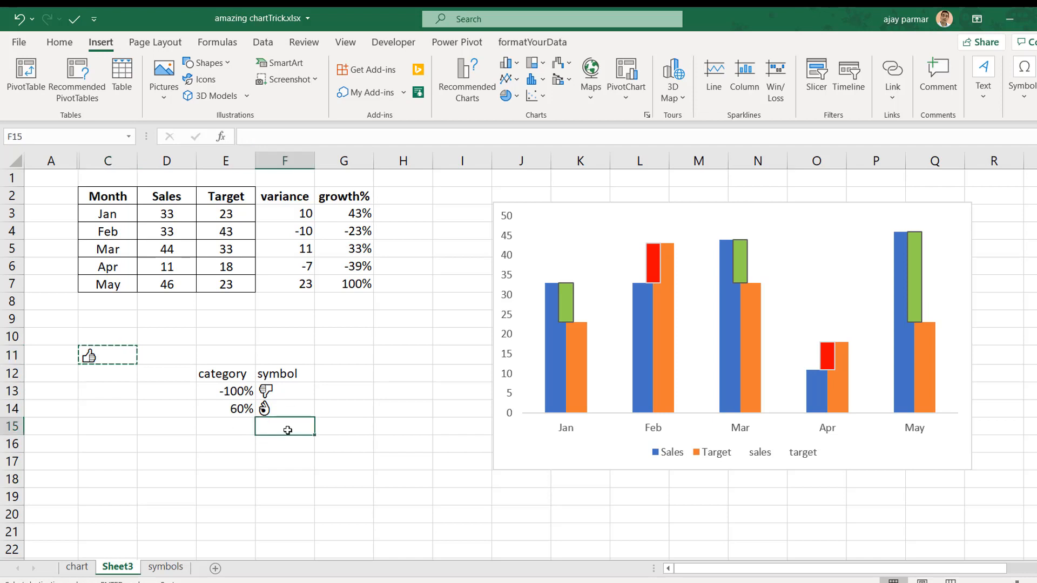
key(ctrl+v)
click(230, 431)
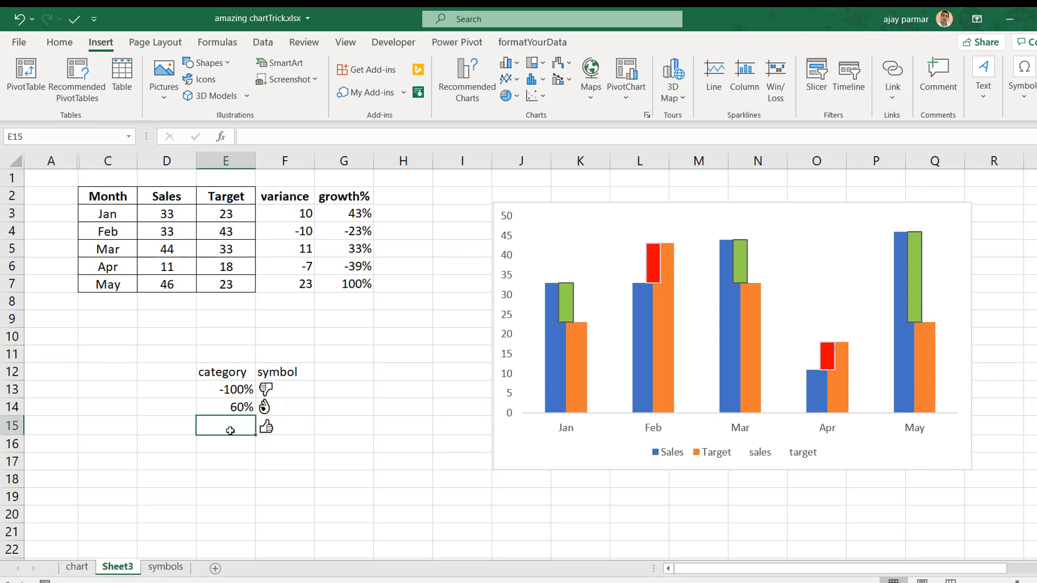
text(80%)
key(Return)
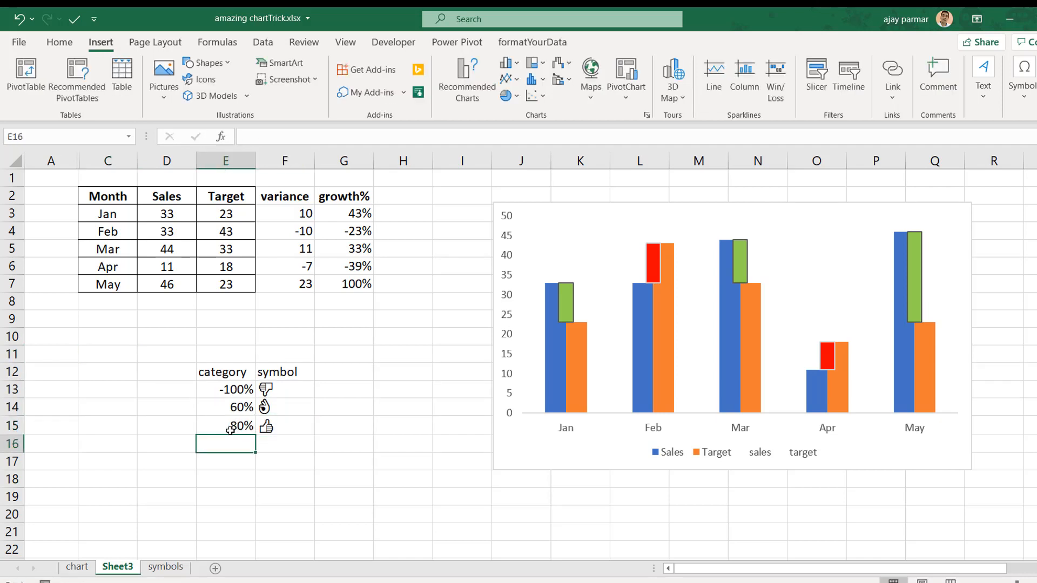
click(224, 377)
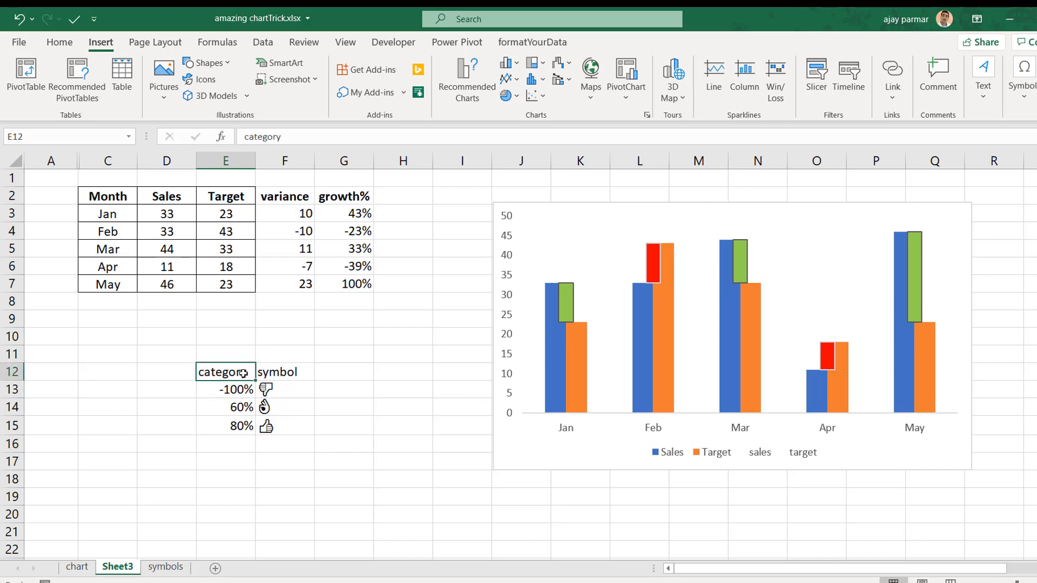
click(278, 427)
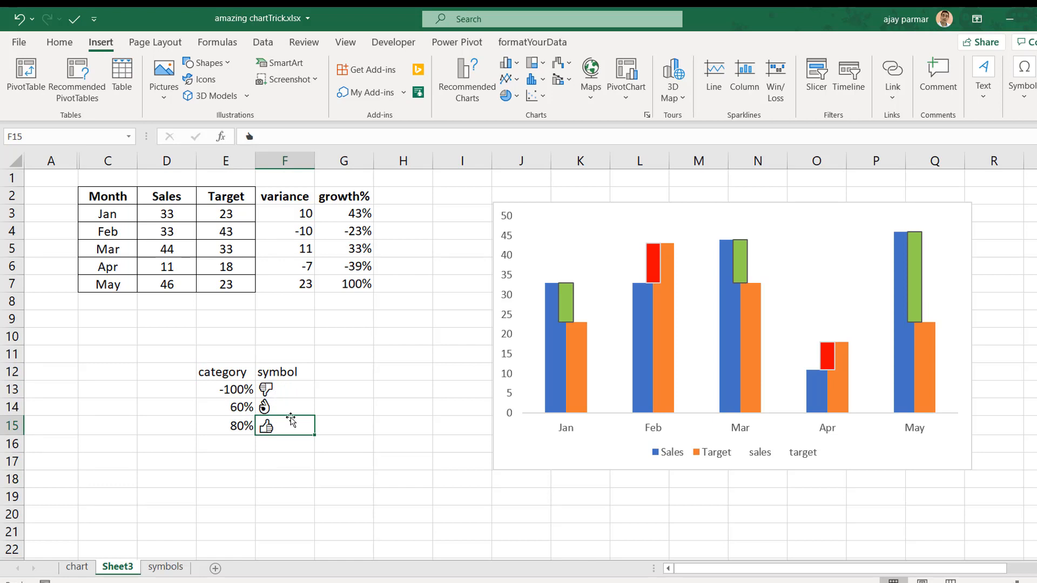
click(285, 445)
click(229, 378)
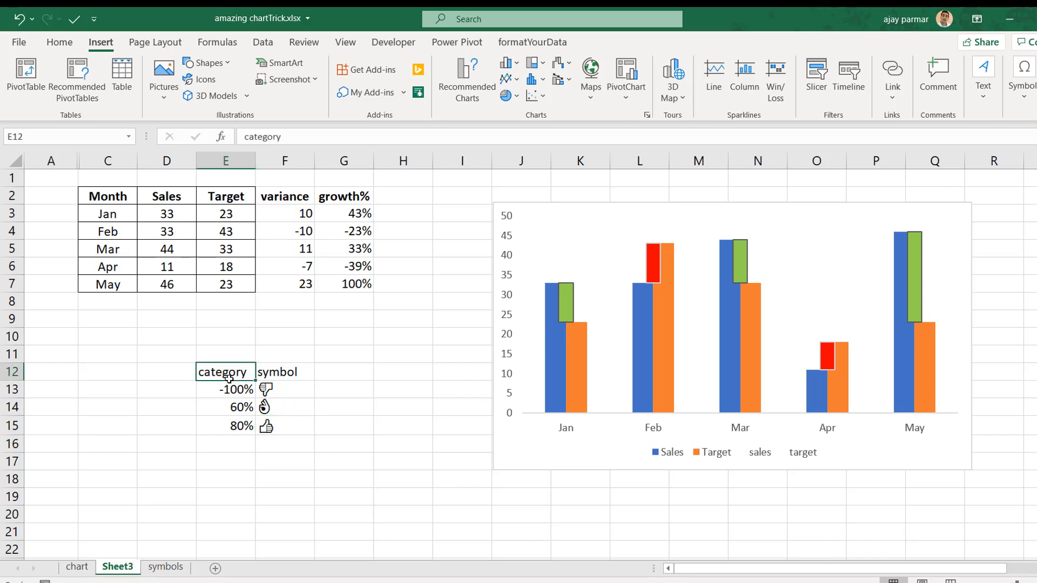
Step: Replace the lookup table header in E12 with the capitalised text Category
text(Cate)
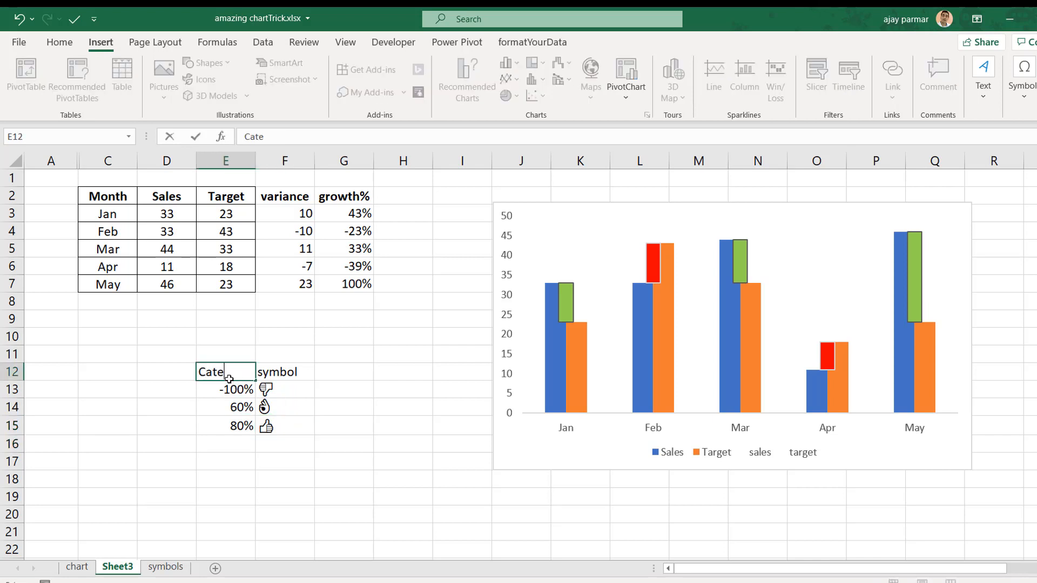
text(gory)
key(Return)
Step: Centre the contents of the lookup table E12:F15 horizontally
click(229, 377)
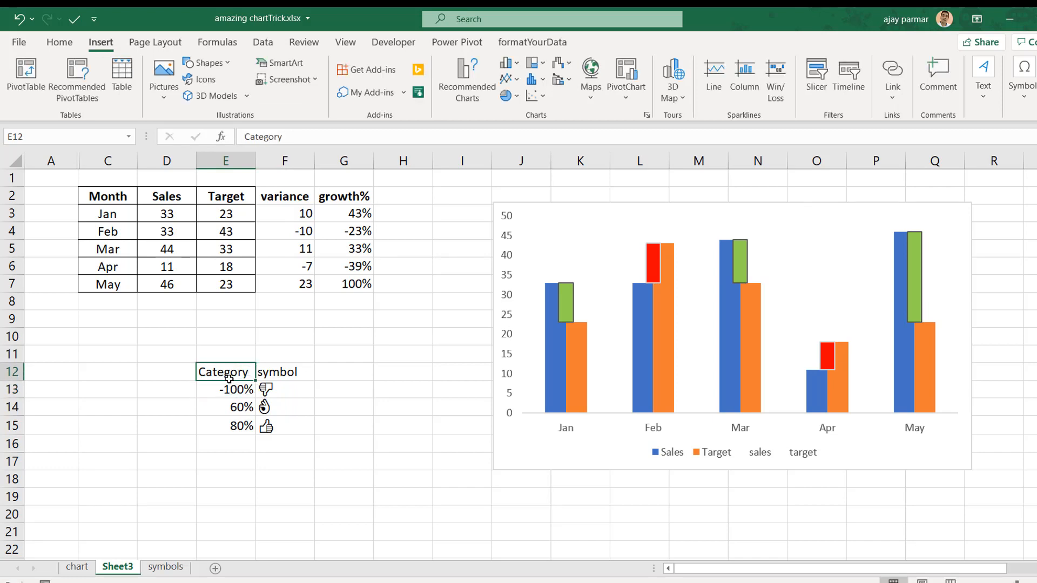
key(shift+Right)
key(shift+Down)
key(shift+Down)
key(shift+Down)
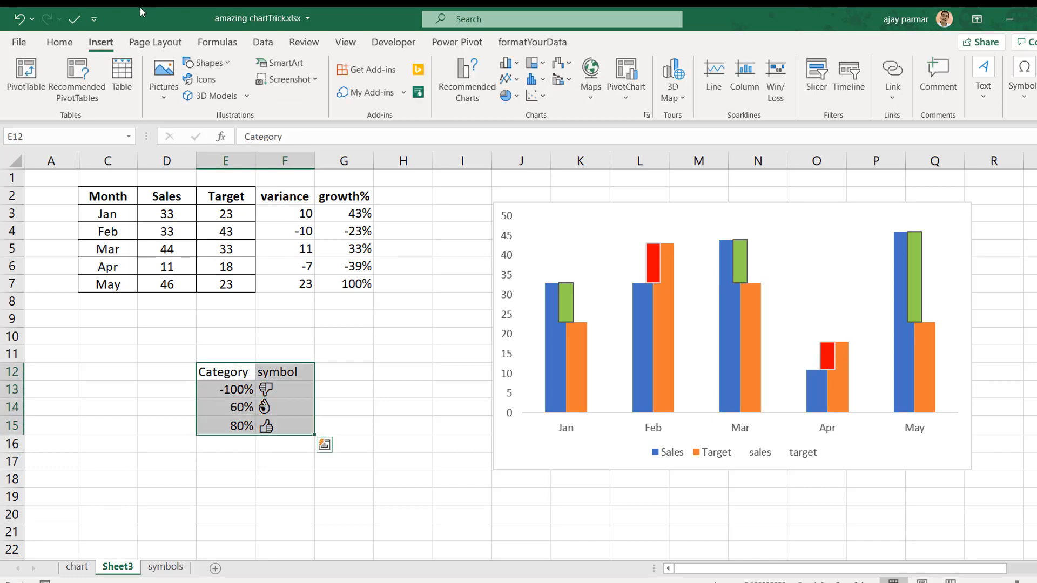
click(57, 43)
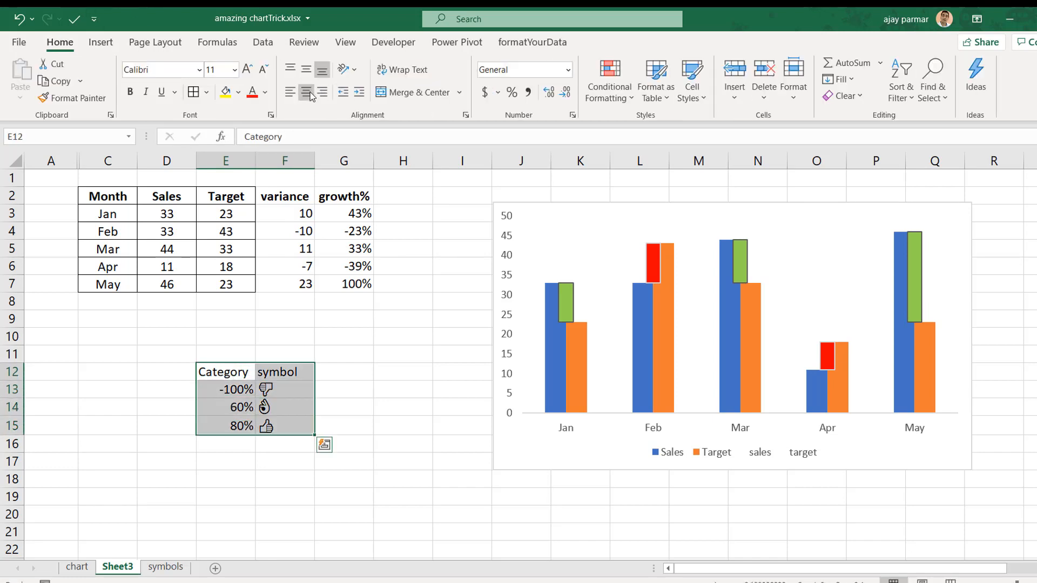
key(Down)
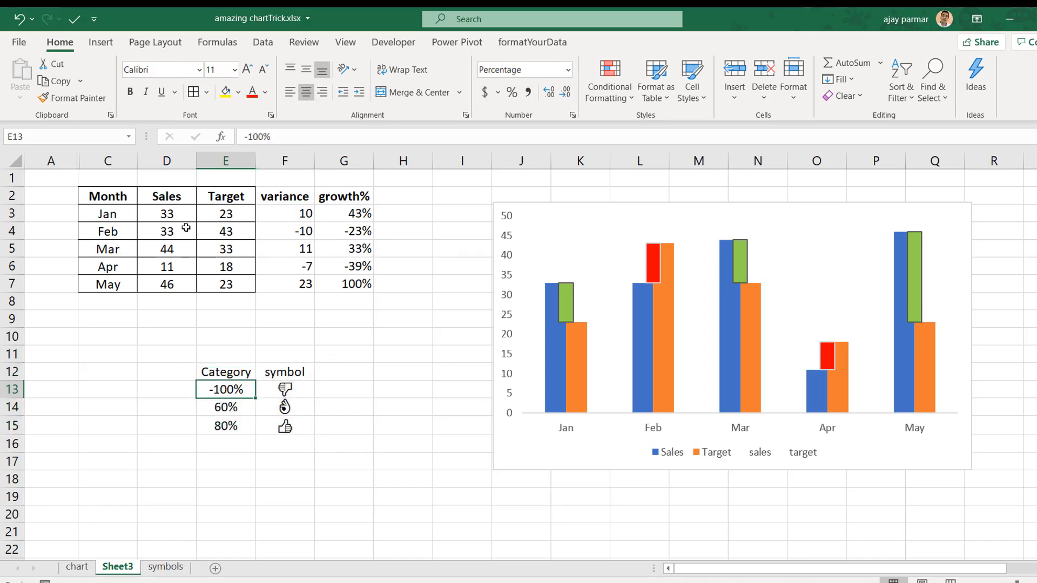
Step: Examine the sales, target, variance and growth% values of the first months in the data table
click(226, 215)
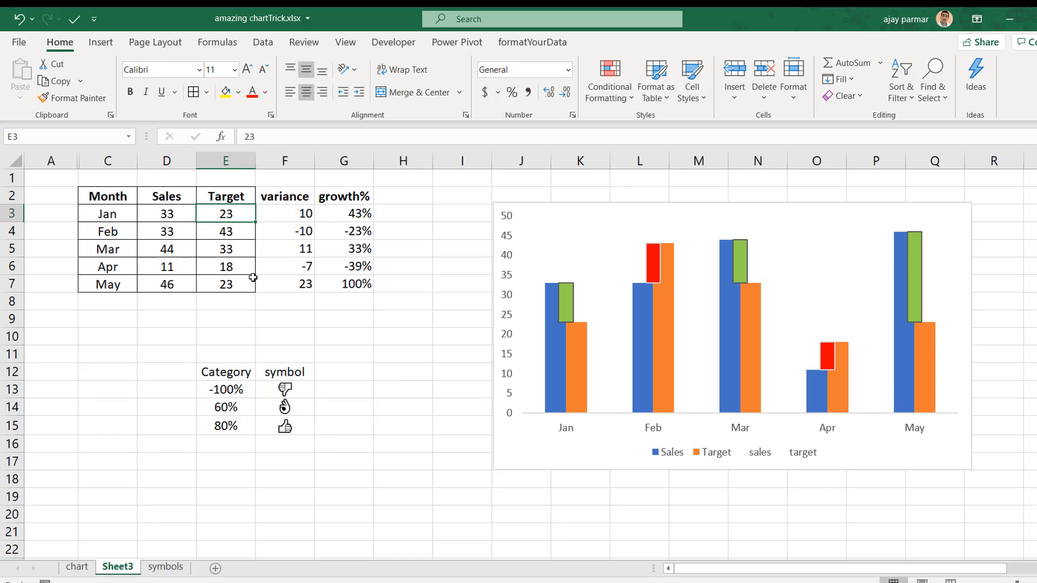
key(Left)
key(Down)
key(Down)
key(Right)
key(Up)
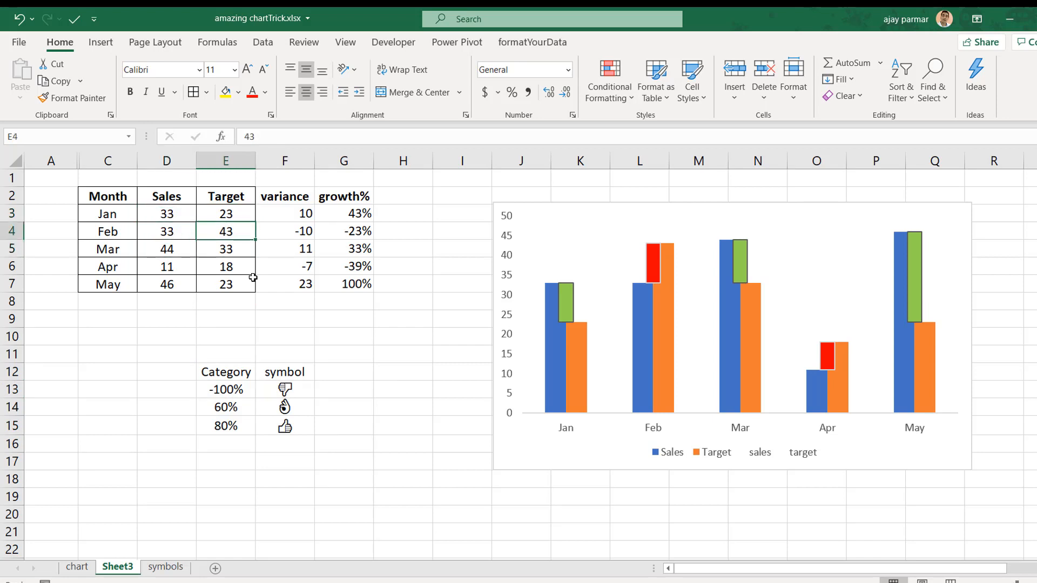
key(Left)
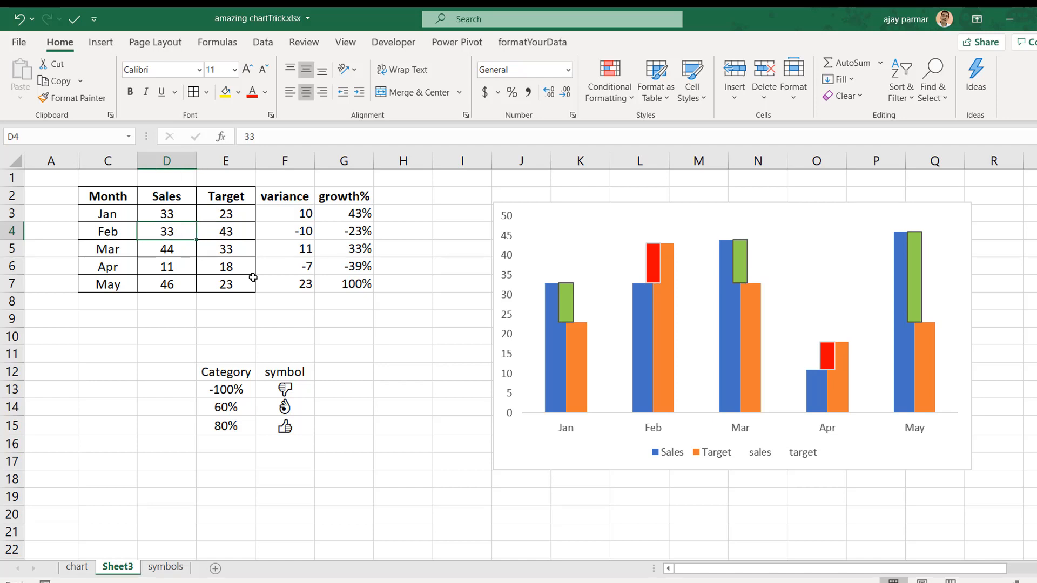
key(Right)
key(Right)
key(Right)
key(Left)
key(Left)
key(Left)
Step: Try February sales values of 22 and 10 in D4 to test the growth% calculation
text(22)
key(Up)
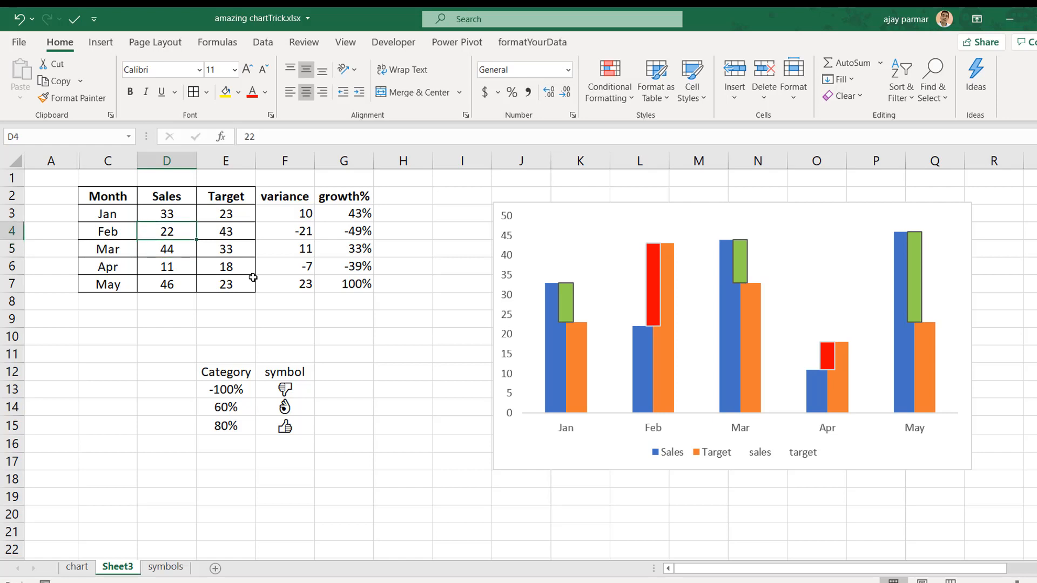
text(10)
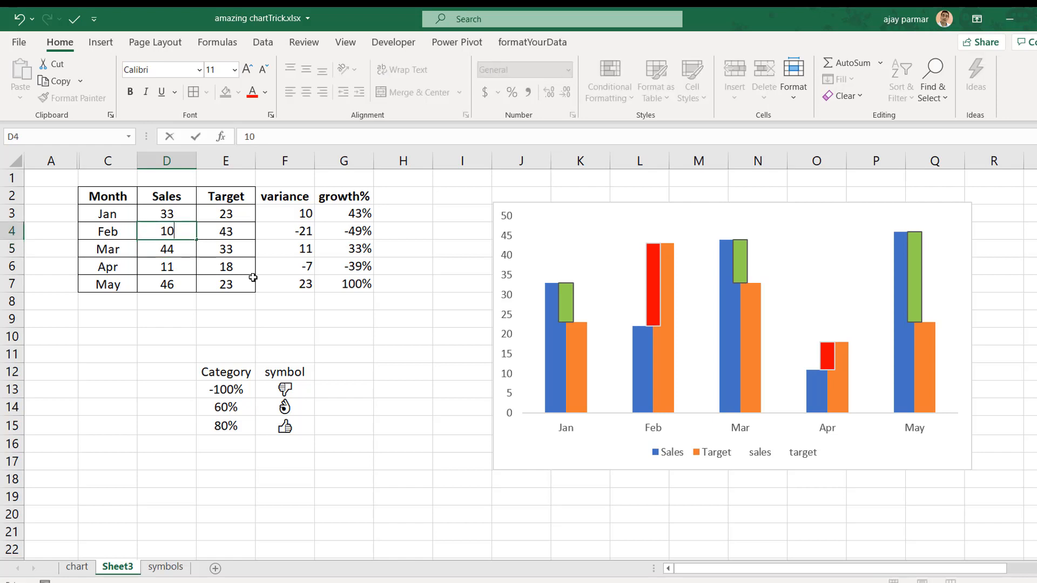
key(Return)
key(Up)
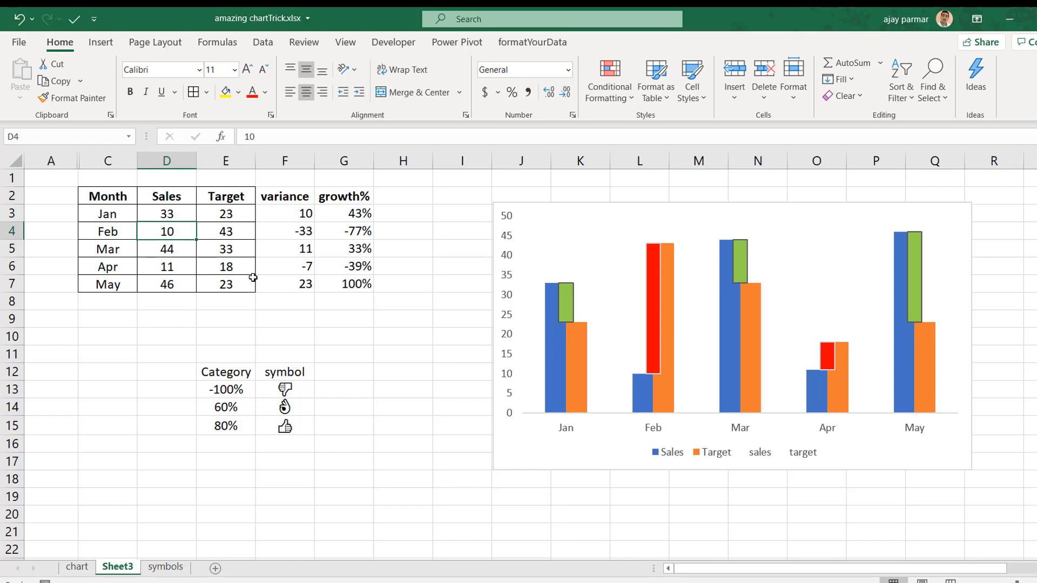
Step: Try February sales values of 3 and 1 in D4 and check the growth% formula in G4
text(3)
key(Return)
key(Up)
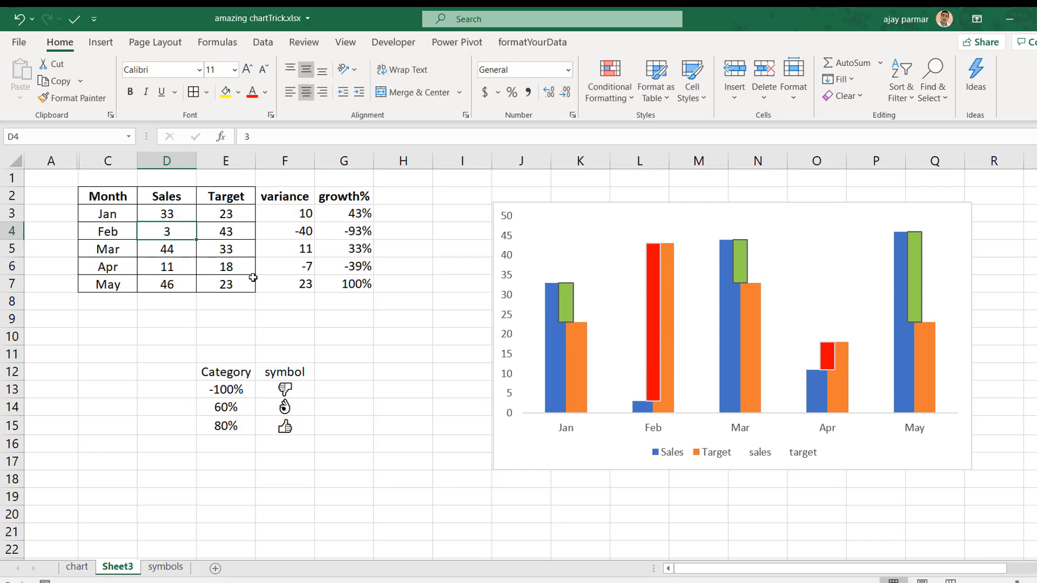
text(1)
key(Return)
key(Up)
click(232, 238)
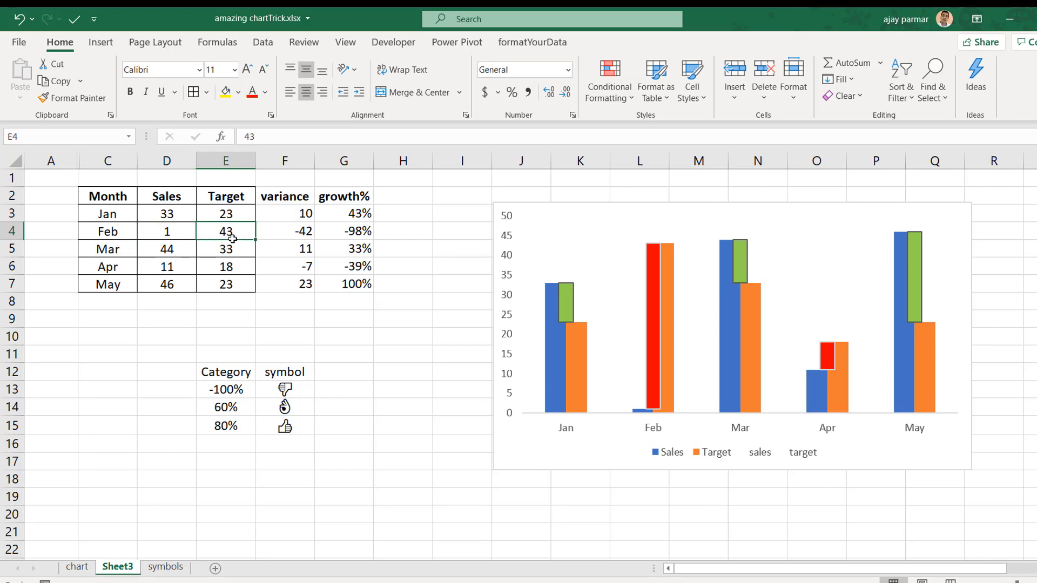
click(169, 234)
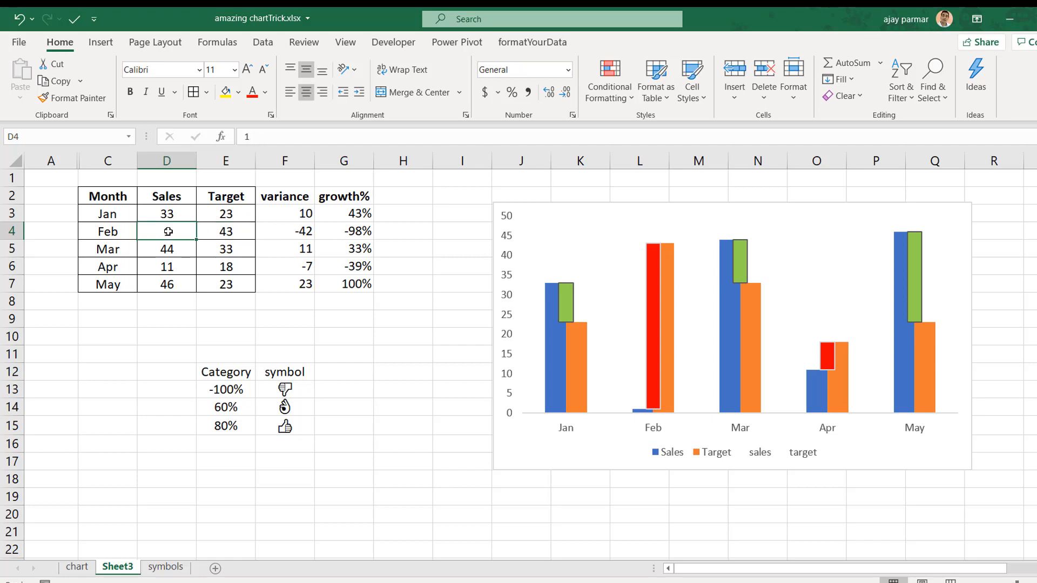
click(346, 232)
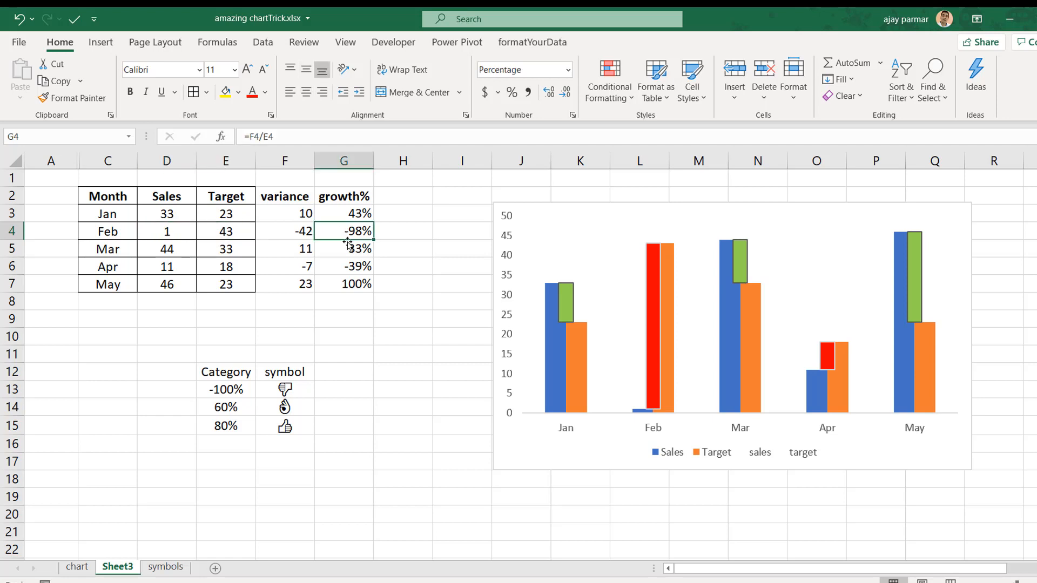
Step: Undo all four test changes to the February sales value in D4
key(ctrl+z)
key(ctrl+z)
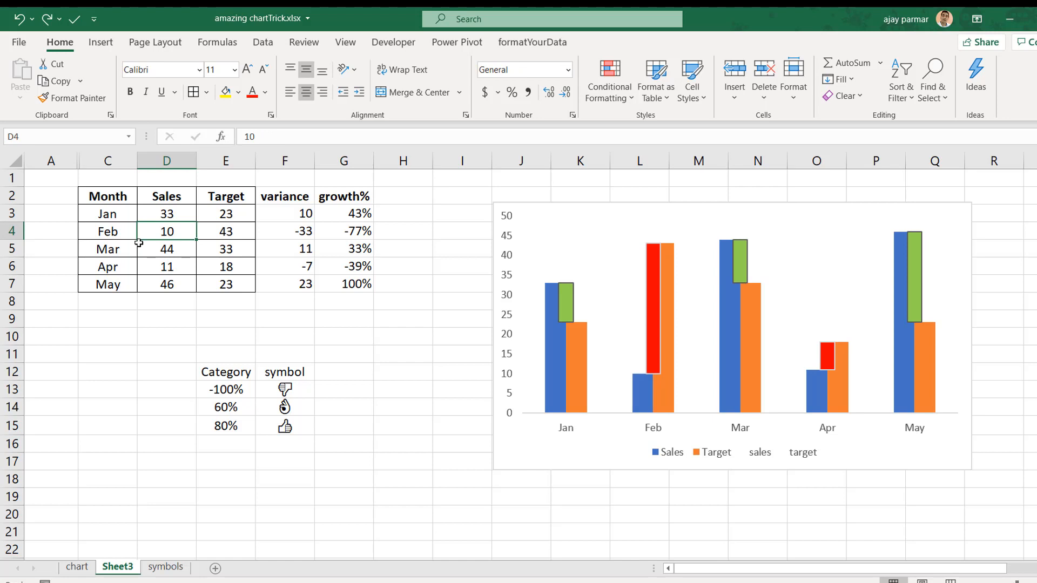
key(ctrl+z)
key(ctrl+z)
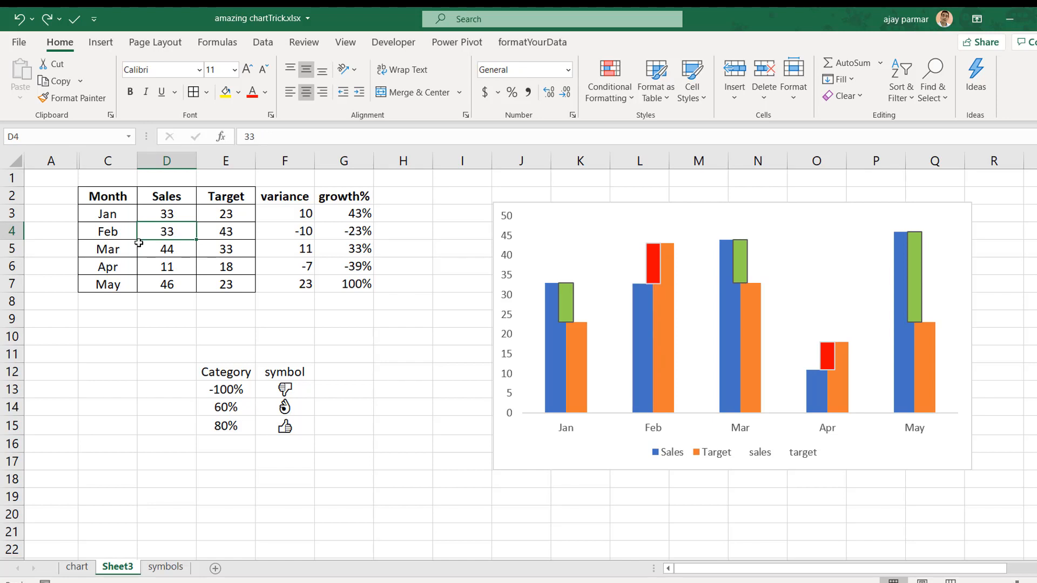
click(217, 374)
key(Down)
click(217, 373)
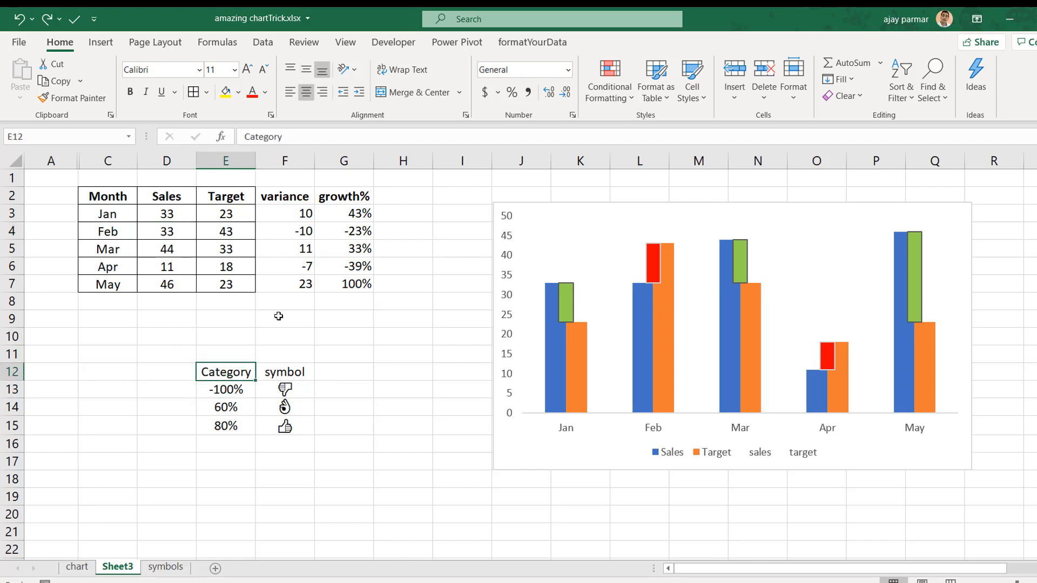
click(357, 217)
key(ctrl+shift+Down)
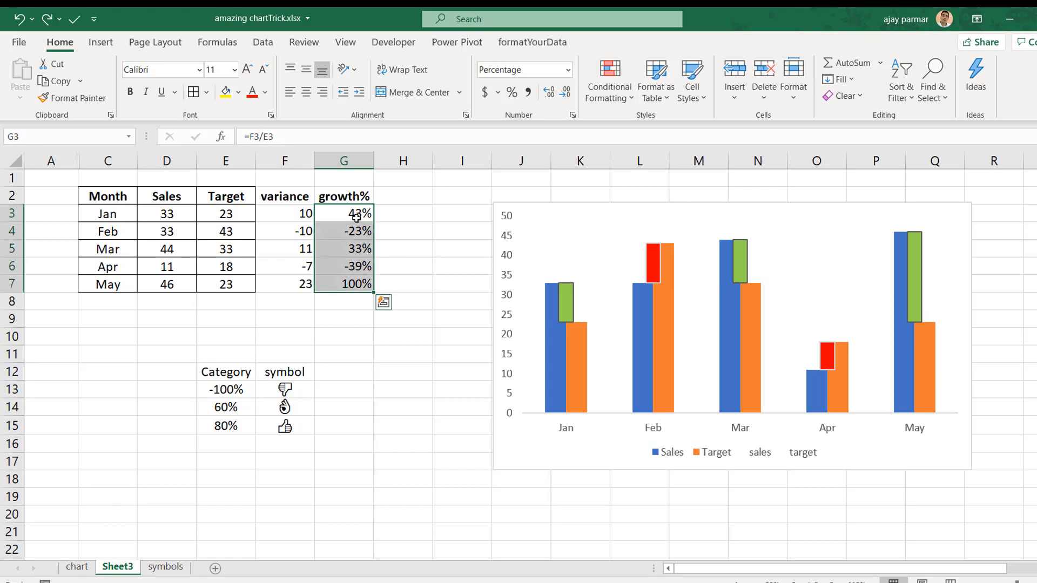
Step: Add the header symbol in H2, next to the growth% column
click(401, 220)
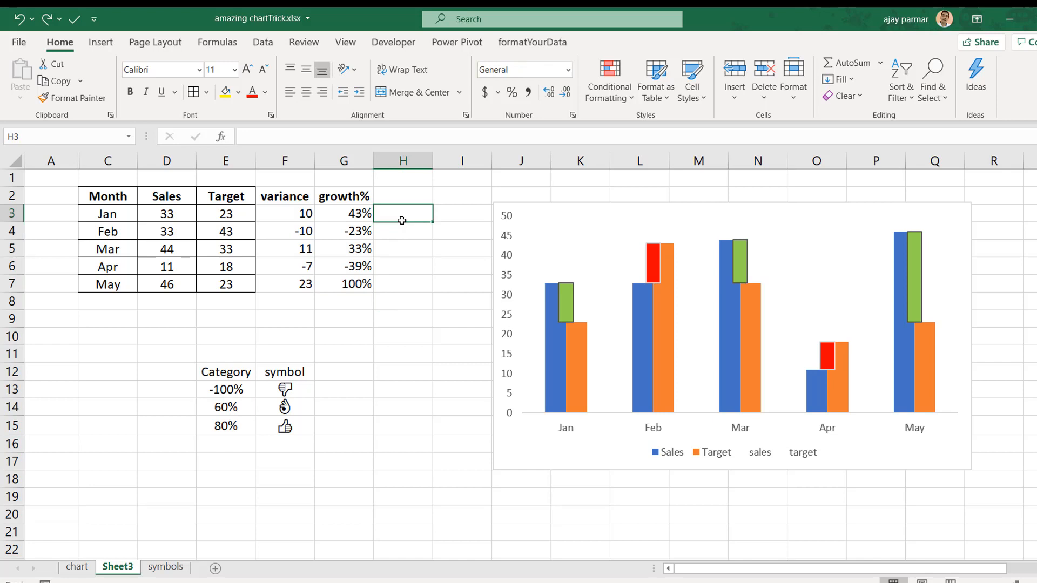
key(Up)
text(sy)
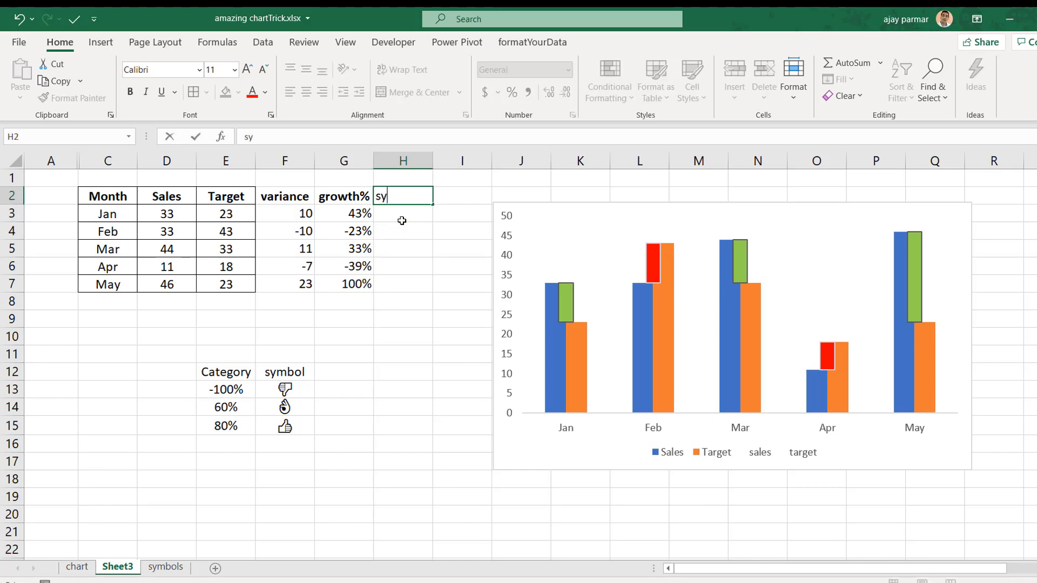
text(mbol)
key(Return)
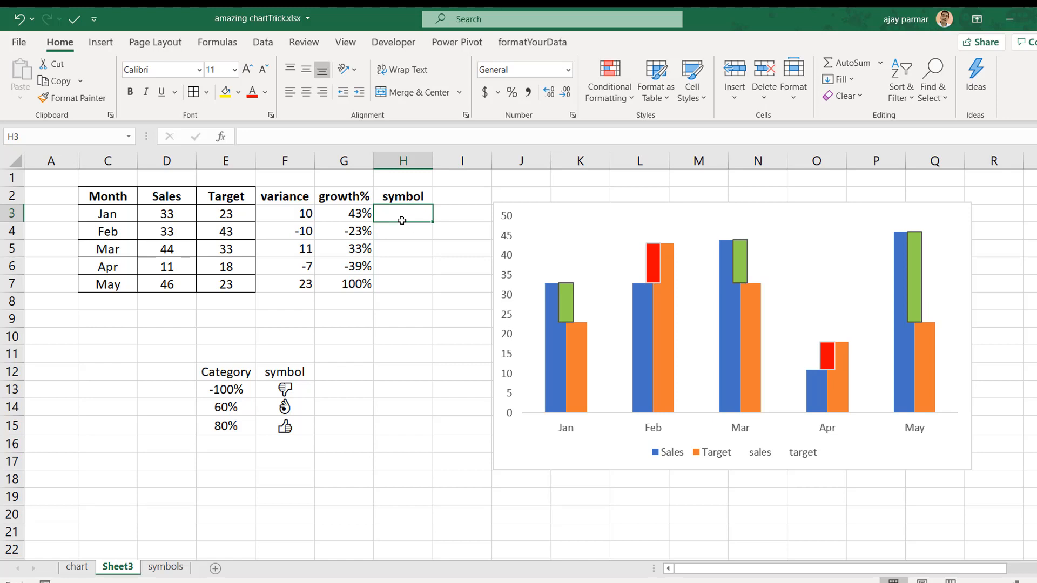
Step: Enter =VLOOKUP(G3,E12:F15,2) in H3 to look up January's symbol from its growth%, leaving out the match-type argument
text(=vl)
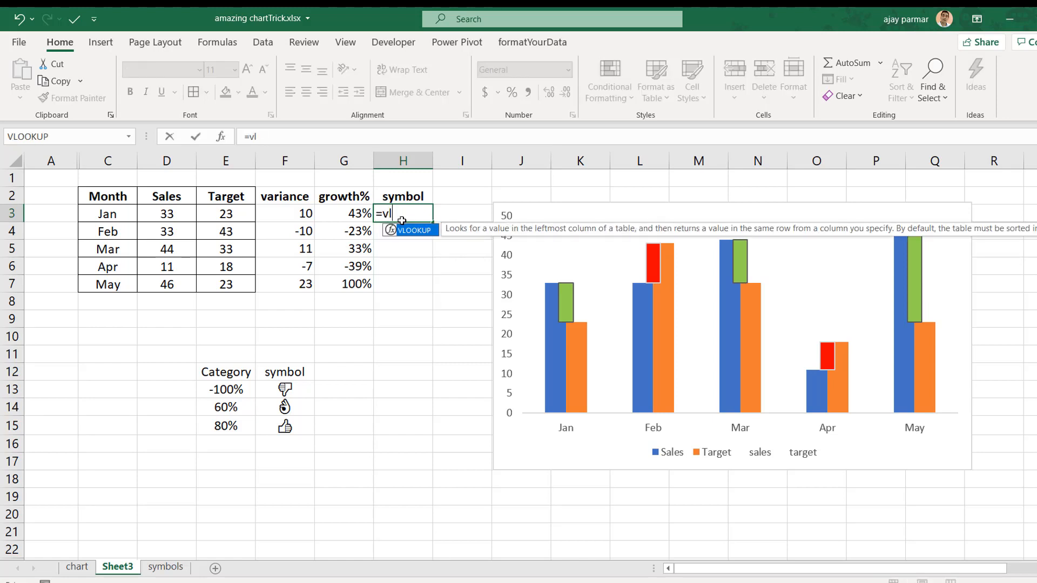
text(ookup()
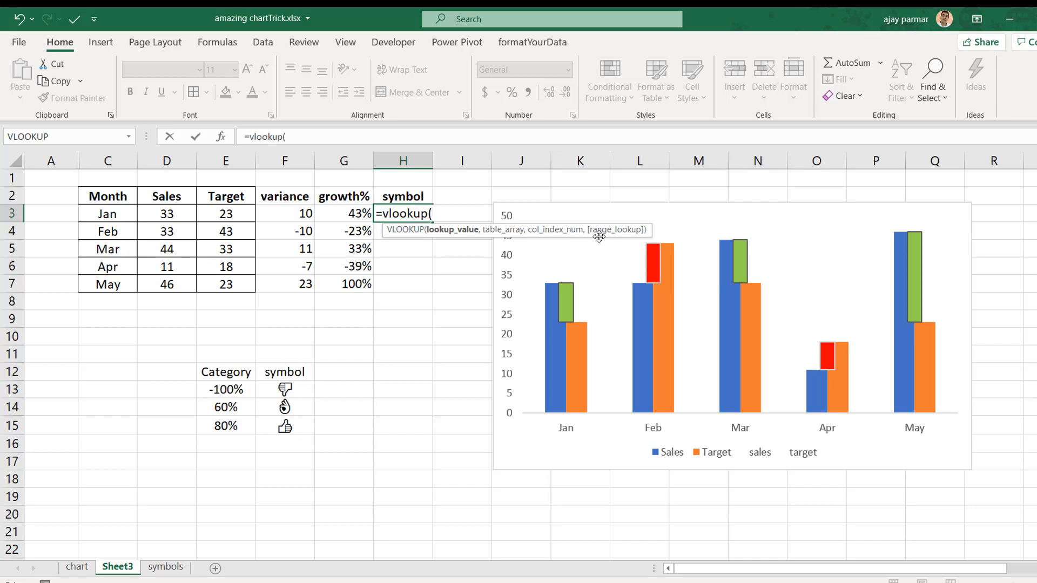
click(350, 213)
text(,)
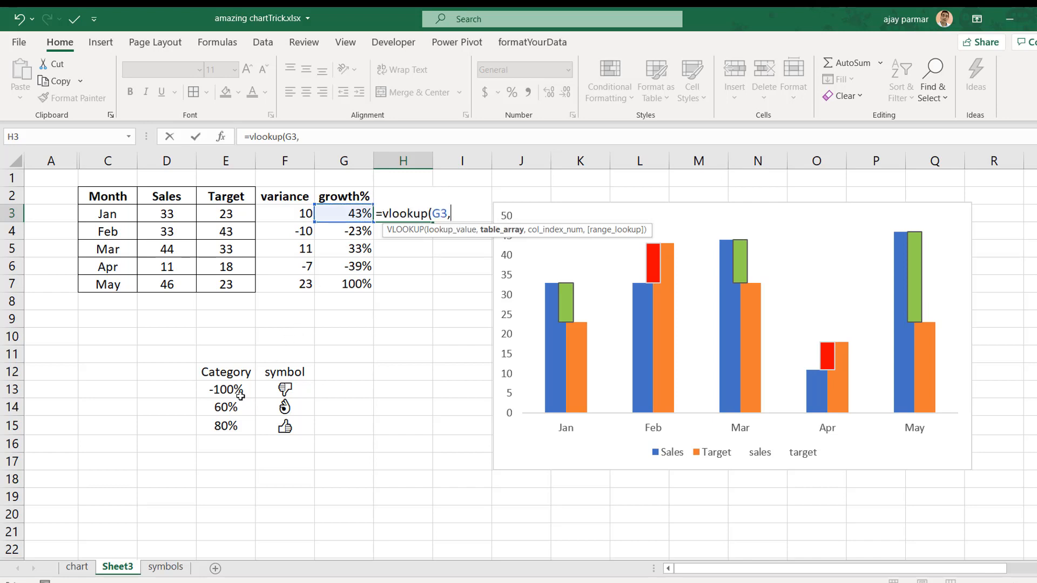
click(229, 371)
key(shift+Right)
key(shift+Down)
key(shift+Down)
key(shift+Down)
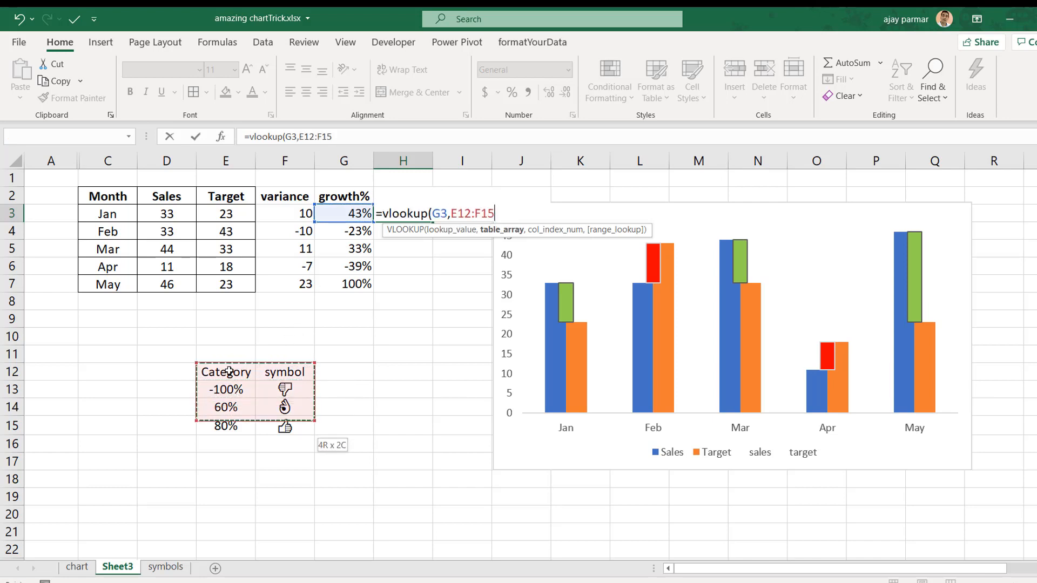
text(,)
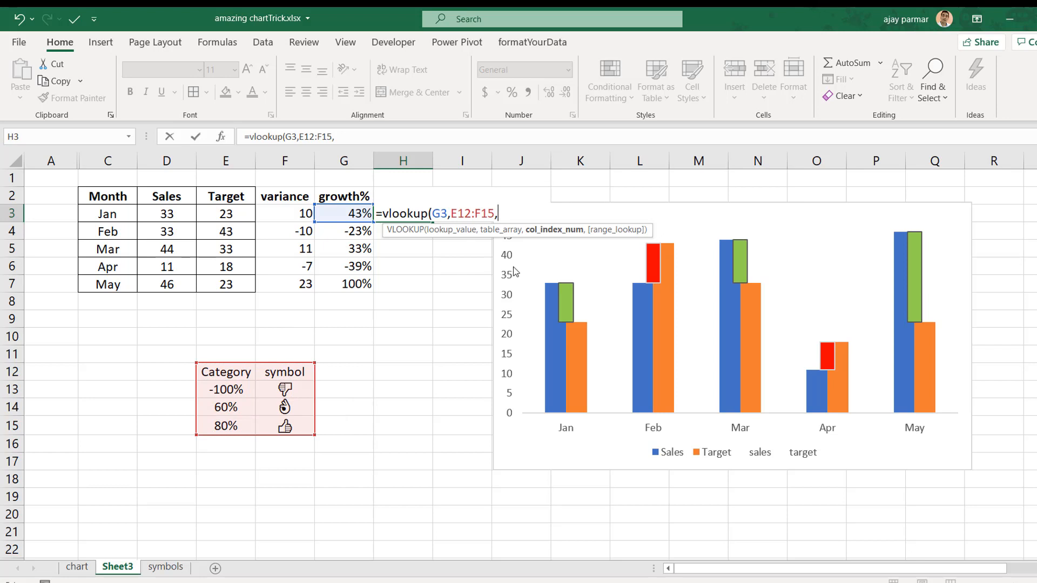
text(2,1)
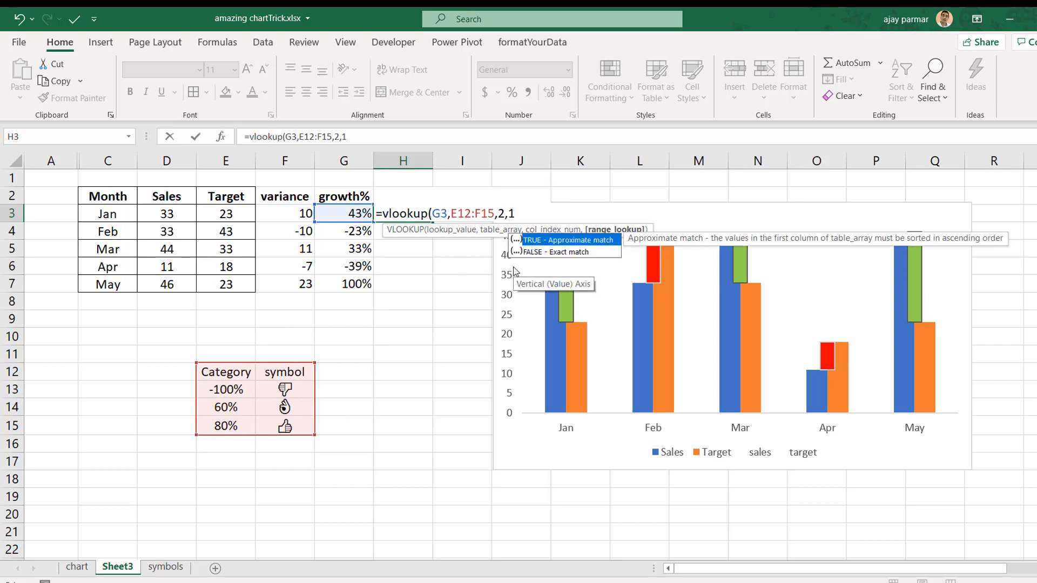
key(BackSpace)
key(BackSpace)
text())
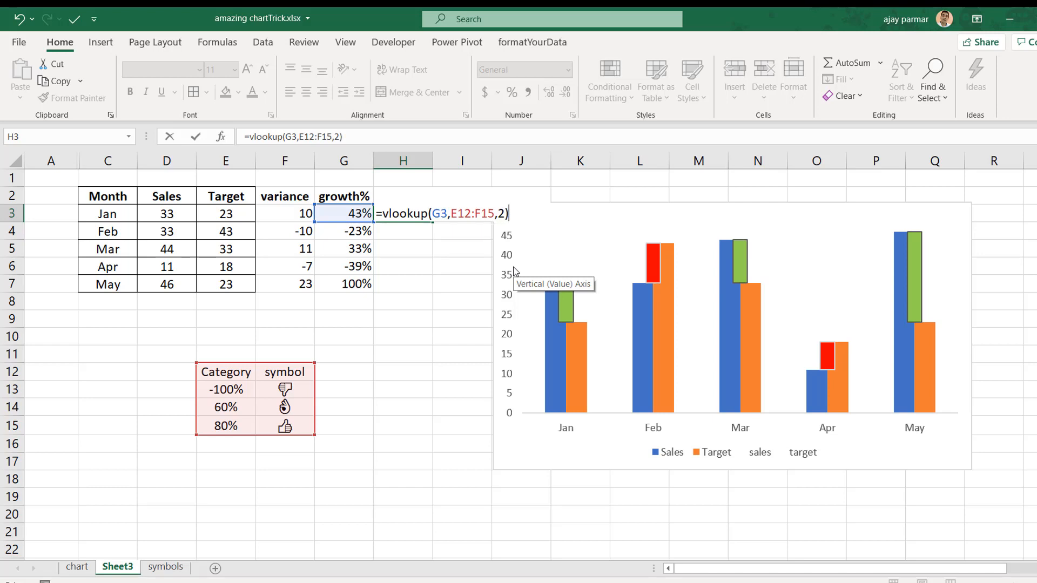
key(Return)
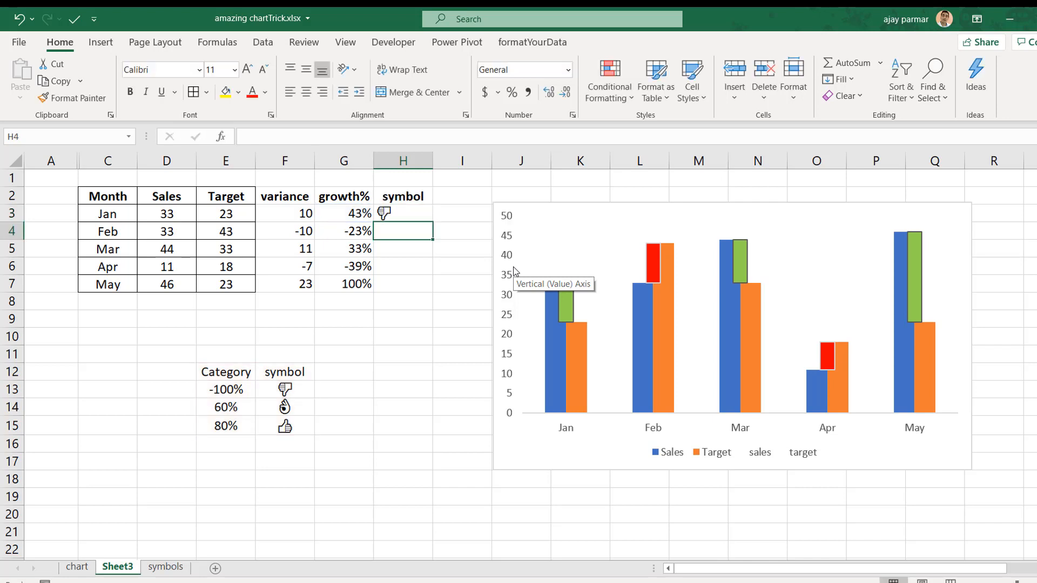
key(Up)
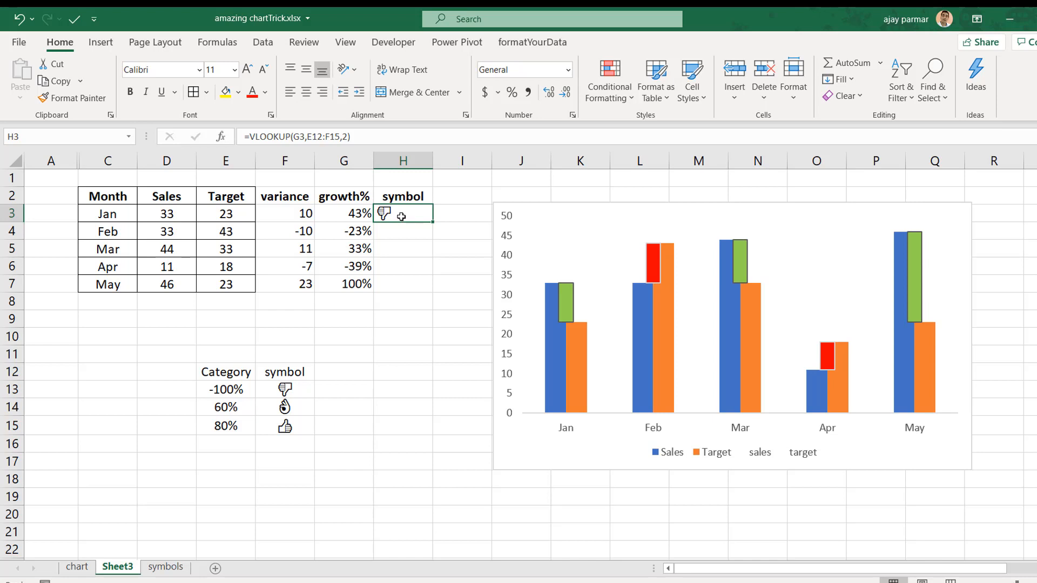
Step: Review the category thresholds in E13:E15 and their matching symbols in the lookup table
click(231, 394)
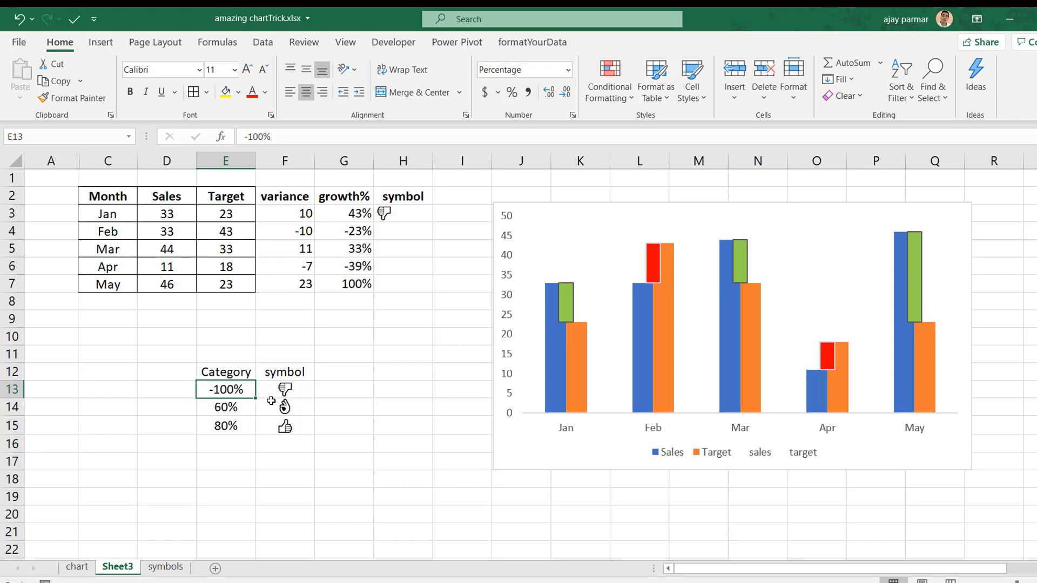
key(Down)
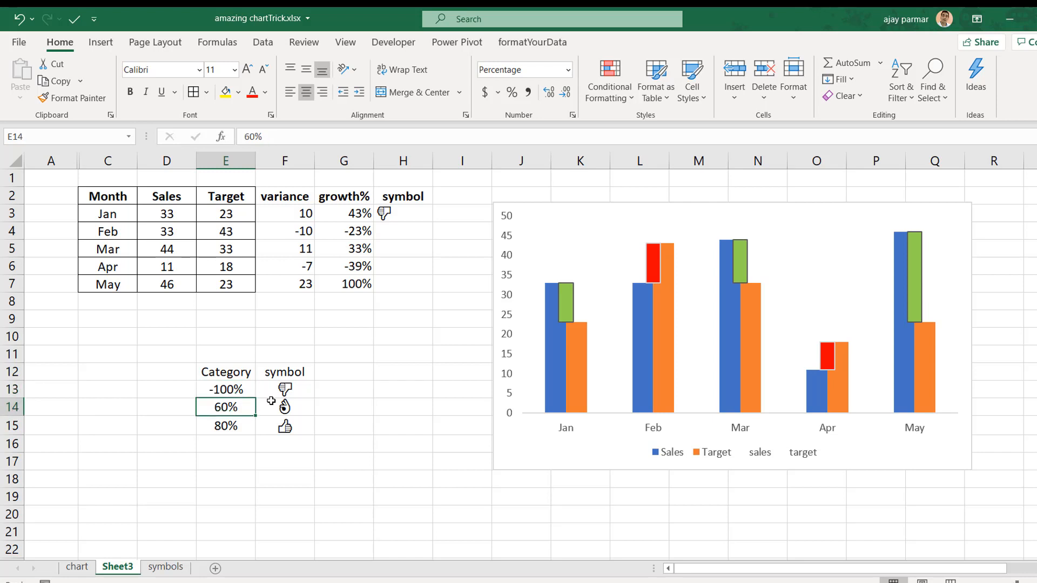
key(Up)
key(Down)
mouse_move(502, 582)
key(Down)
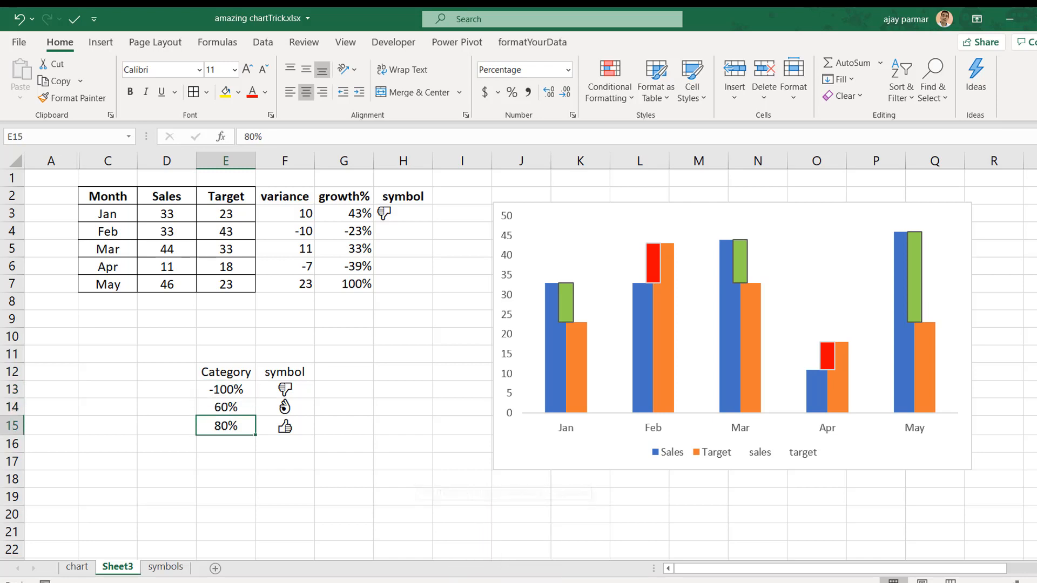
click(222, 407)
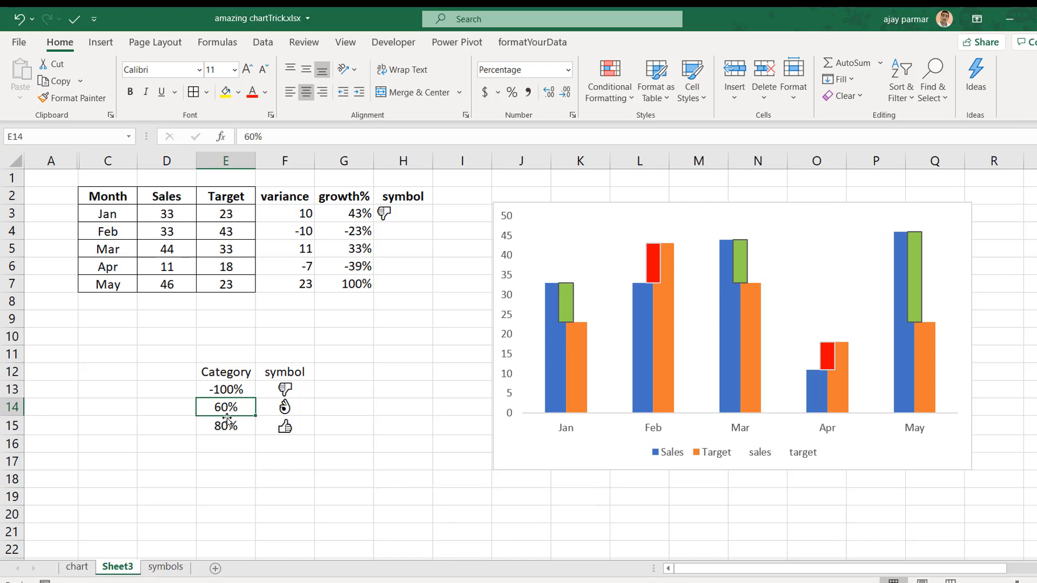
text(0)
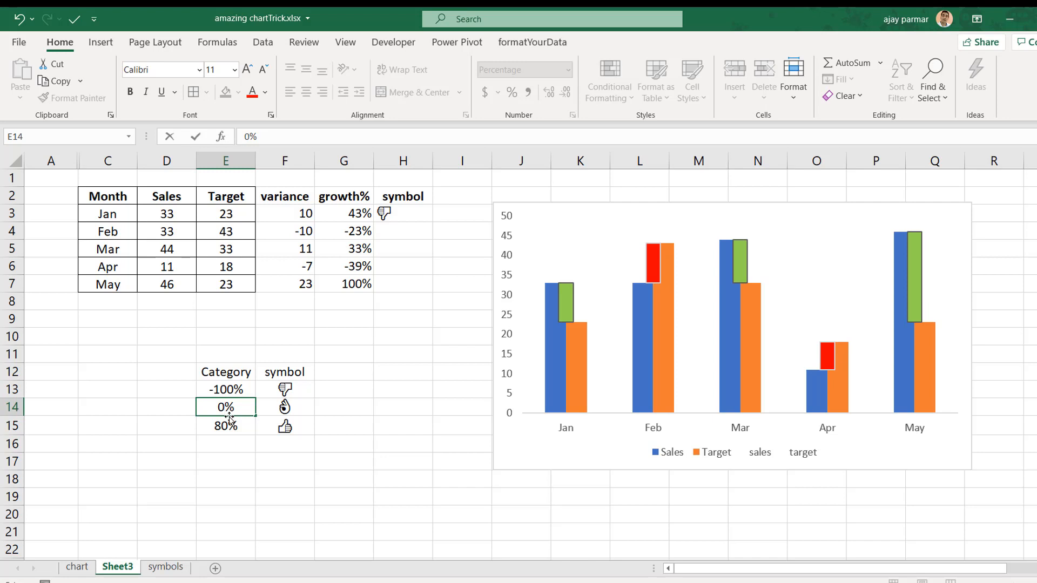
key(Escape)
key(shift+Right)
key(ctrl+v)
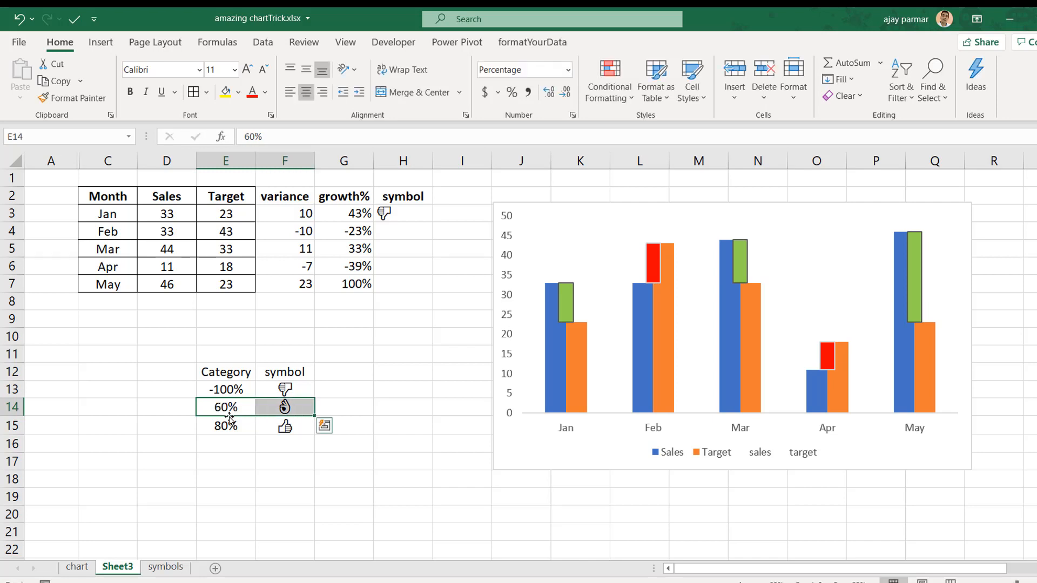
key(shift+Down)
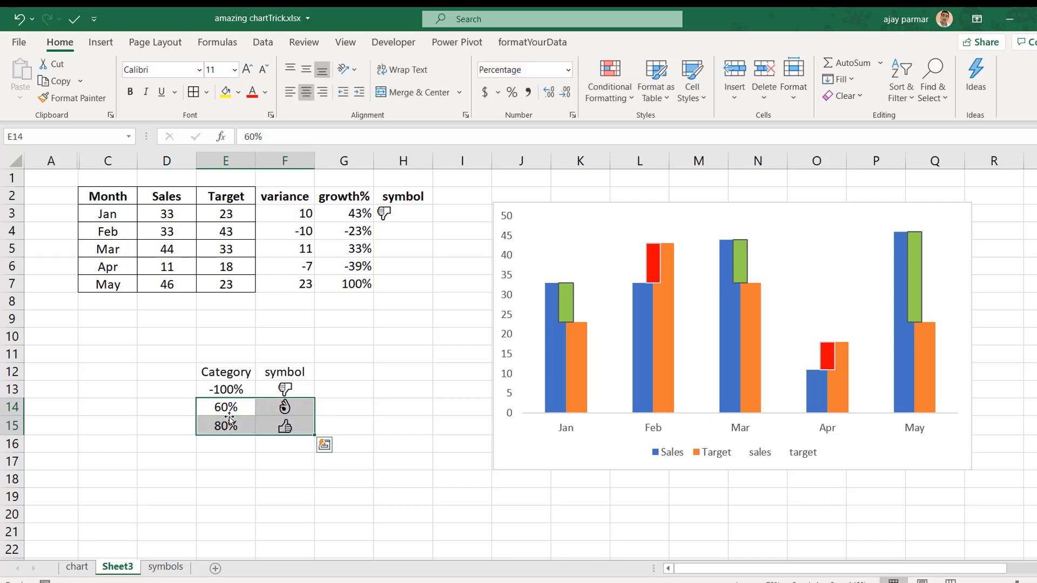
key(Up)
key(Down)
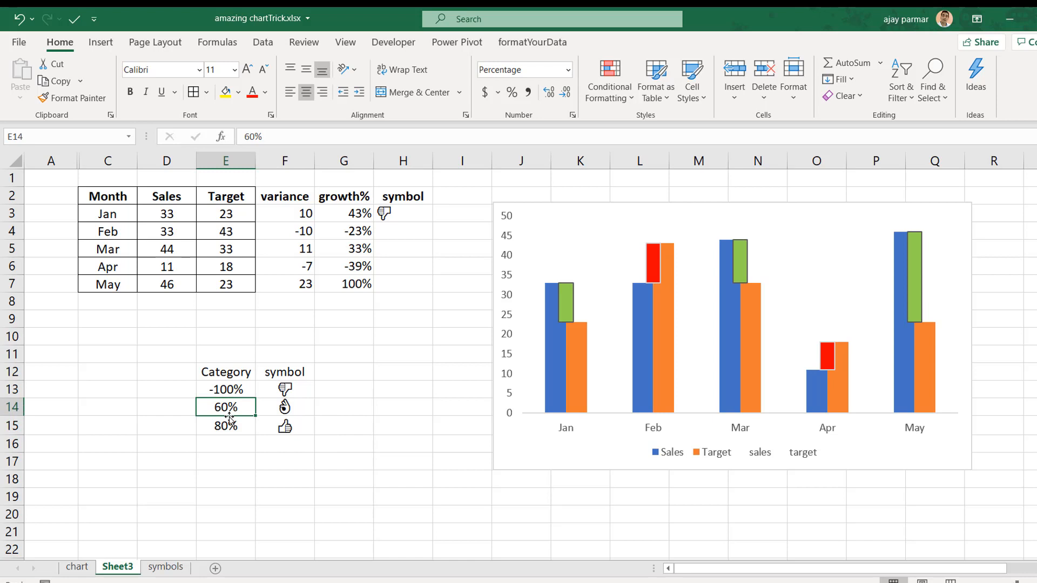
Step: Set the middle category threshold in E14 of the symbol lookup table to 30%
text(0)
key(BackSpace)
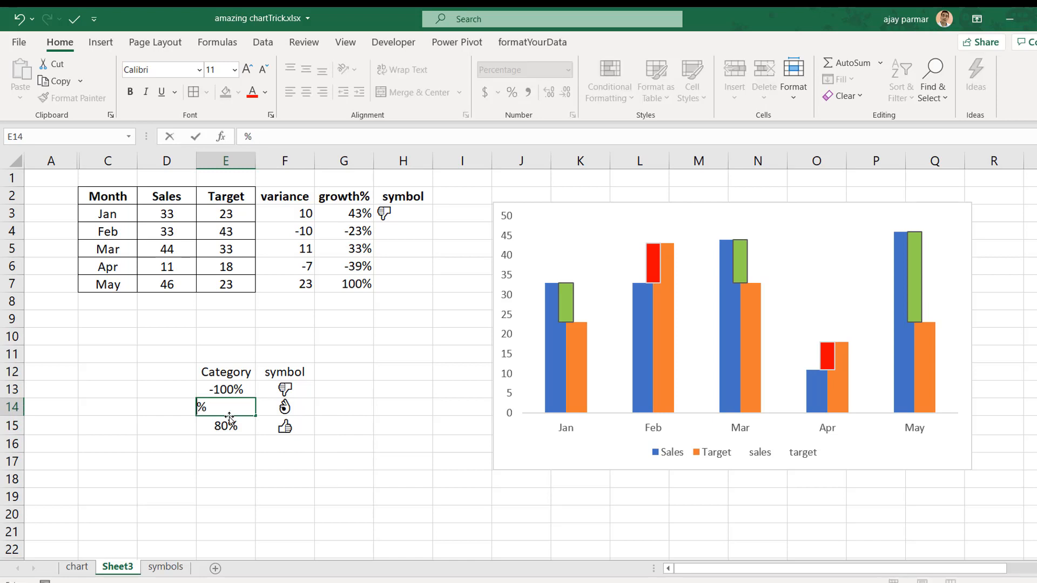
text(30)
key(Return)
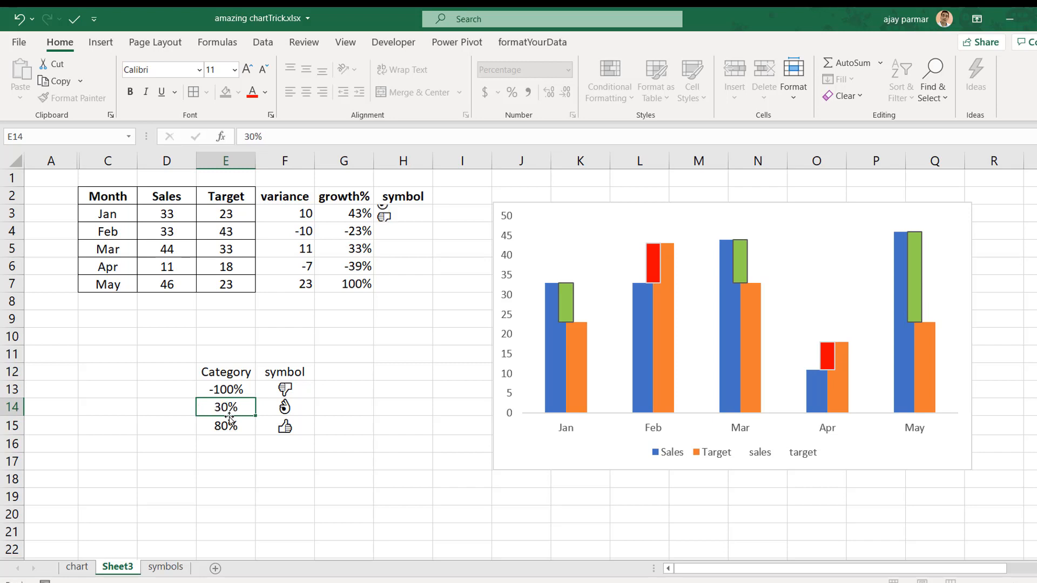
click(232, 408)
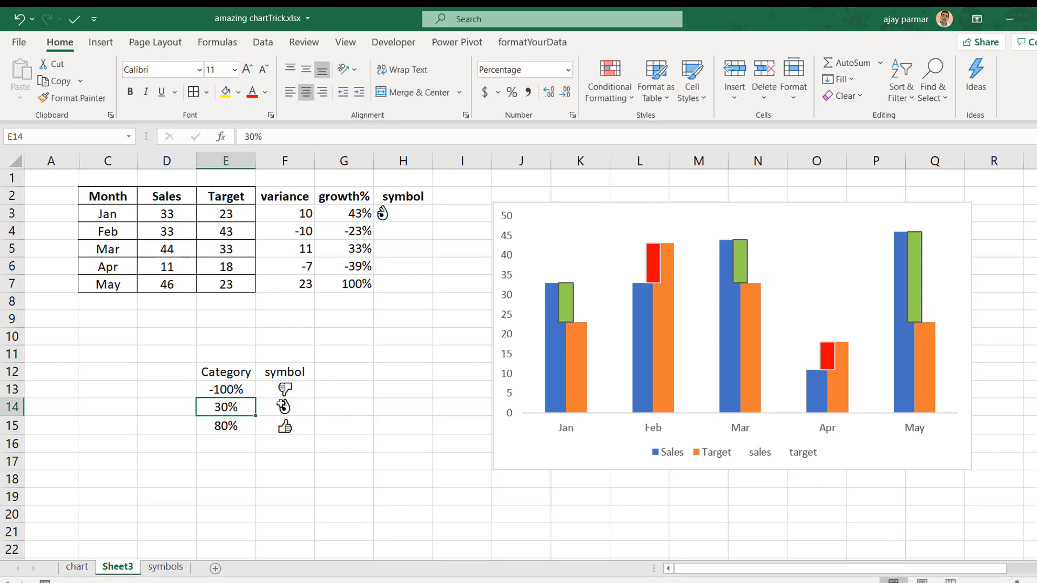
click(295, 408)
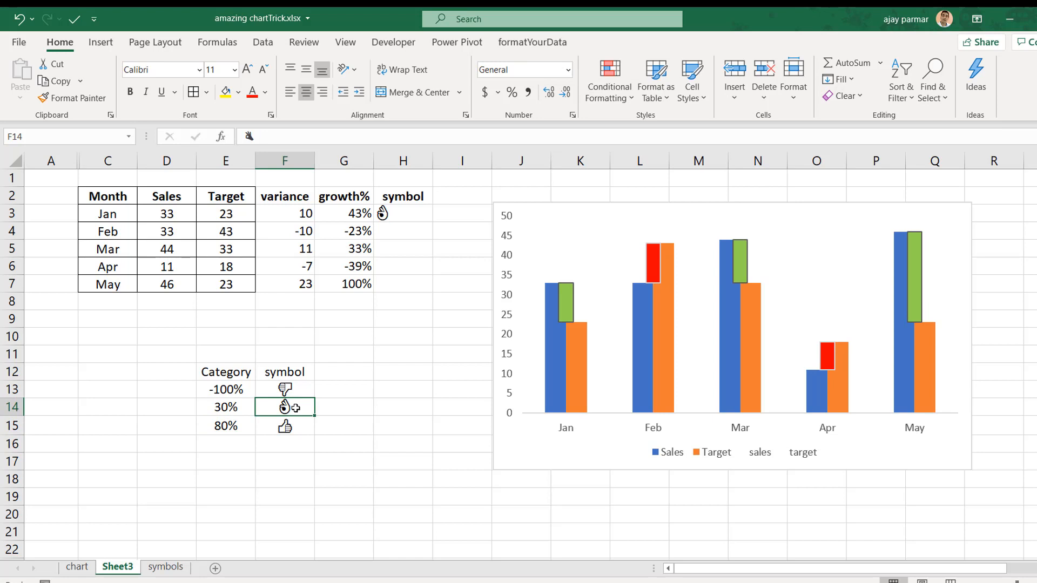
click(222, 393)
key(Down)
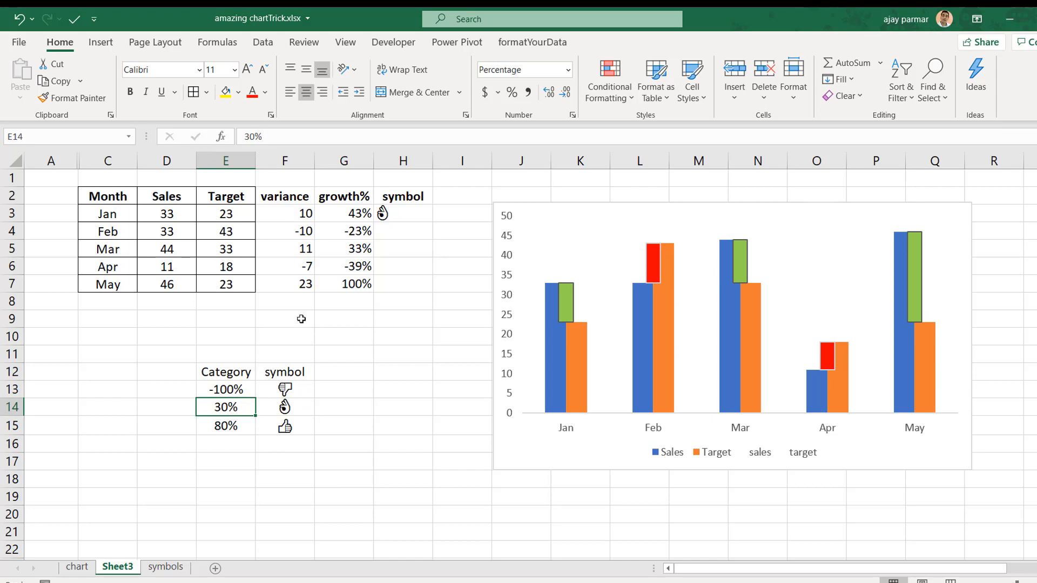
Step: Test the symbol lookup by overwriting January's growth% in G3 with 20%, and undo that entry
click(339, 216)
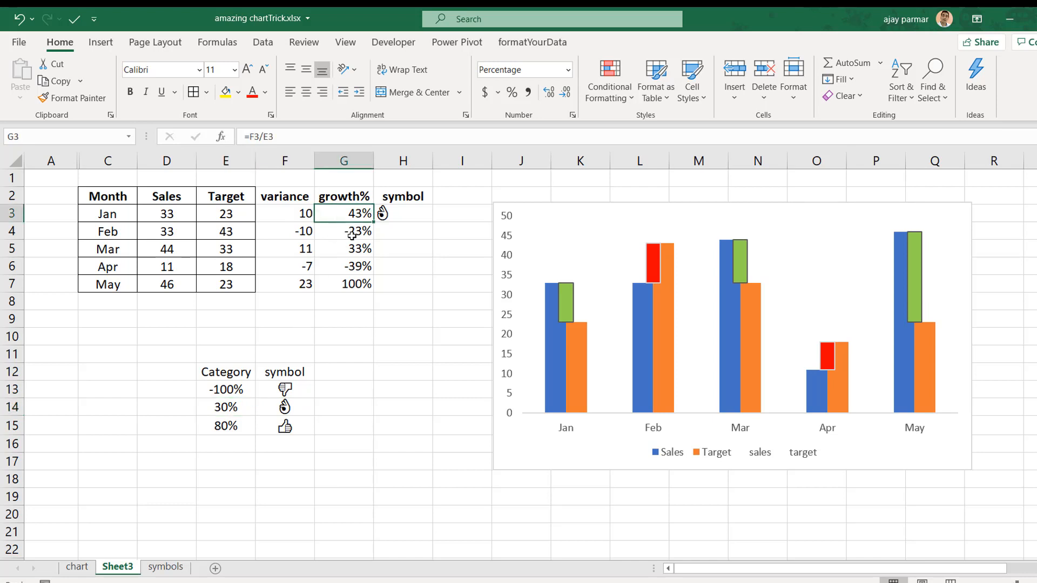
text(20%)
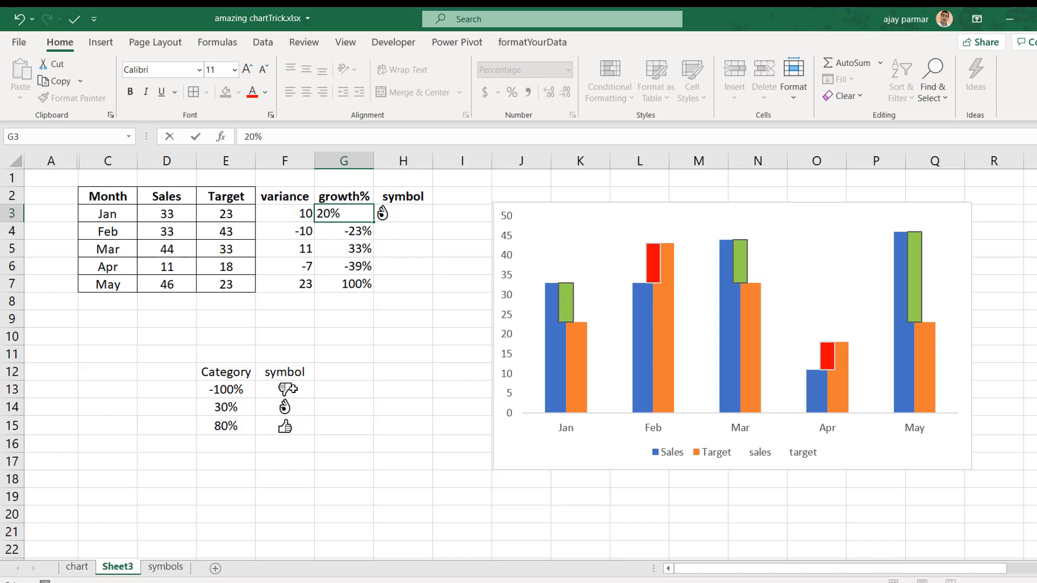
key(Return)
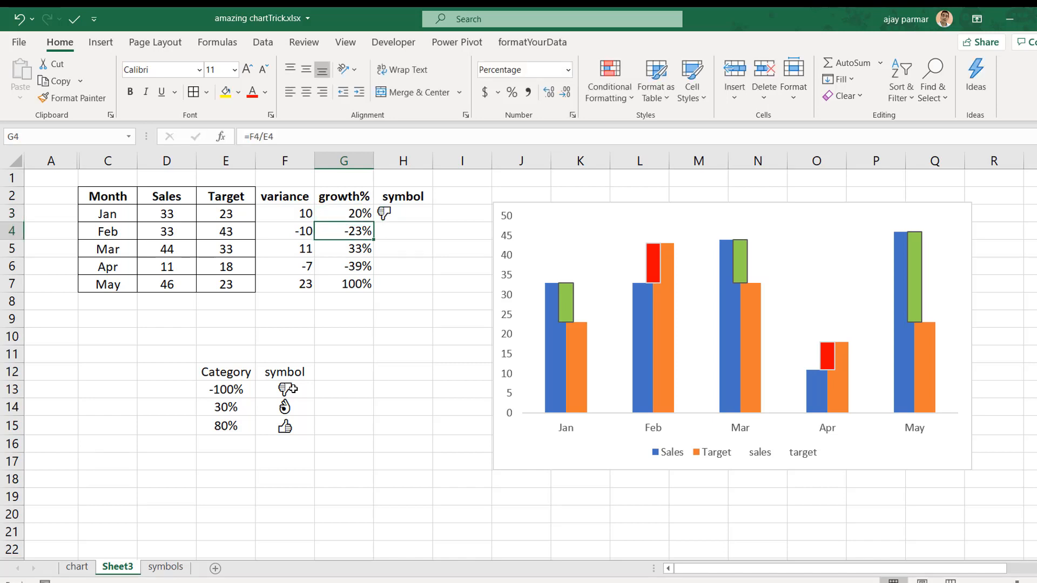
click(353, 211)
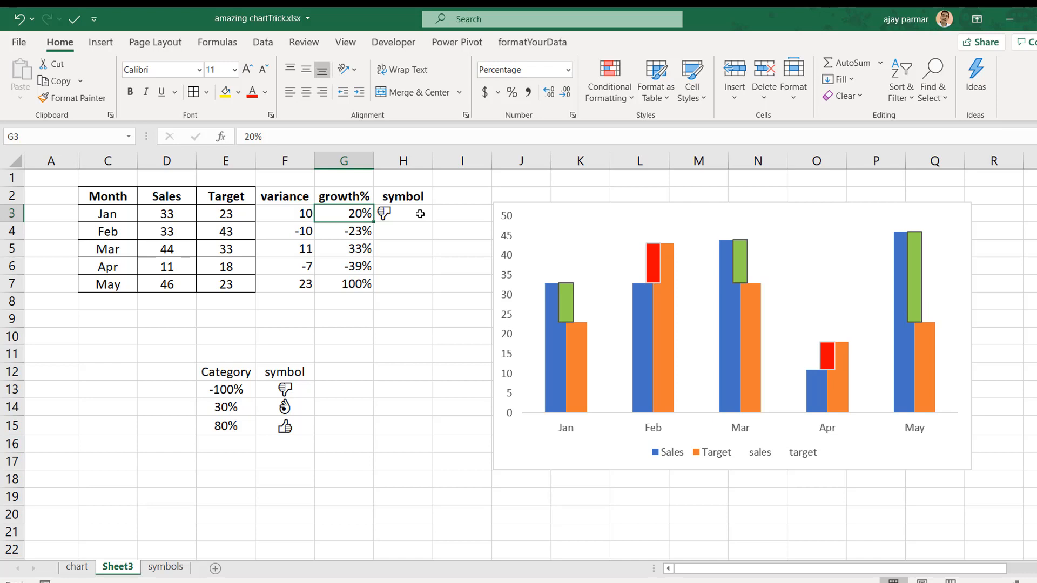
key(ctrl+z)
click(237, 388)
key(shift+Down)
key(shift+Down)
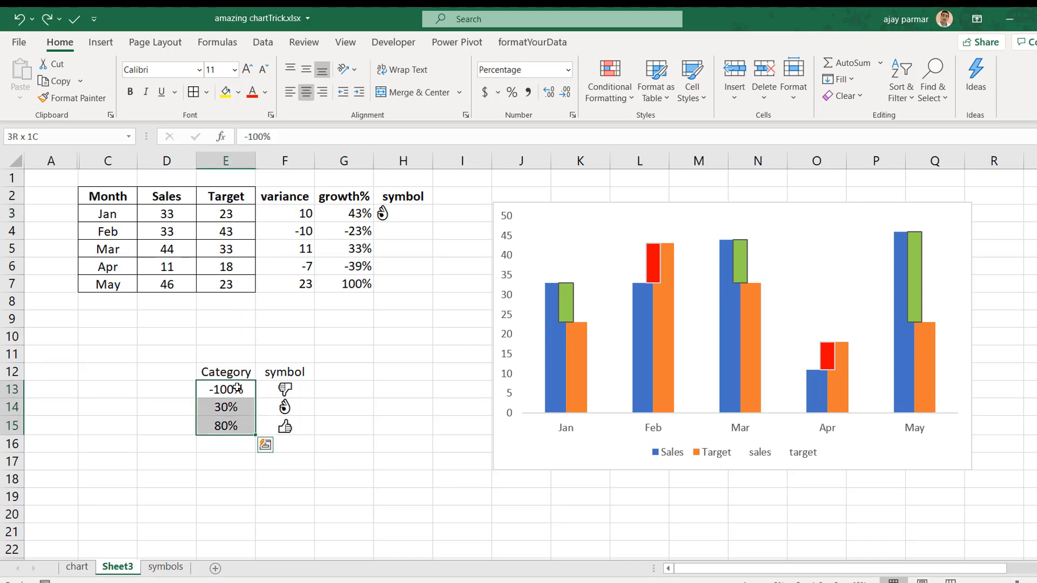
key(Down)
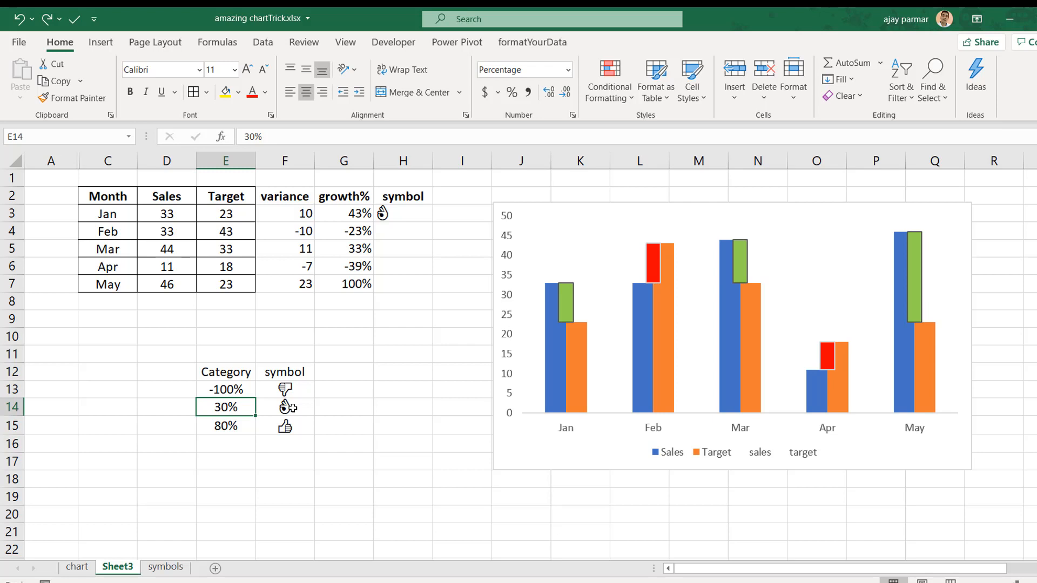
Step: Make the lookup range in H3's VLOOKUP absolute as $E$12:$F$15 and fill the formula down to H7
click(409, 216)
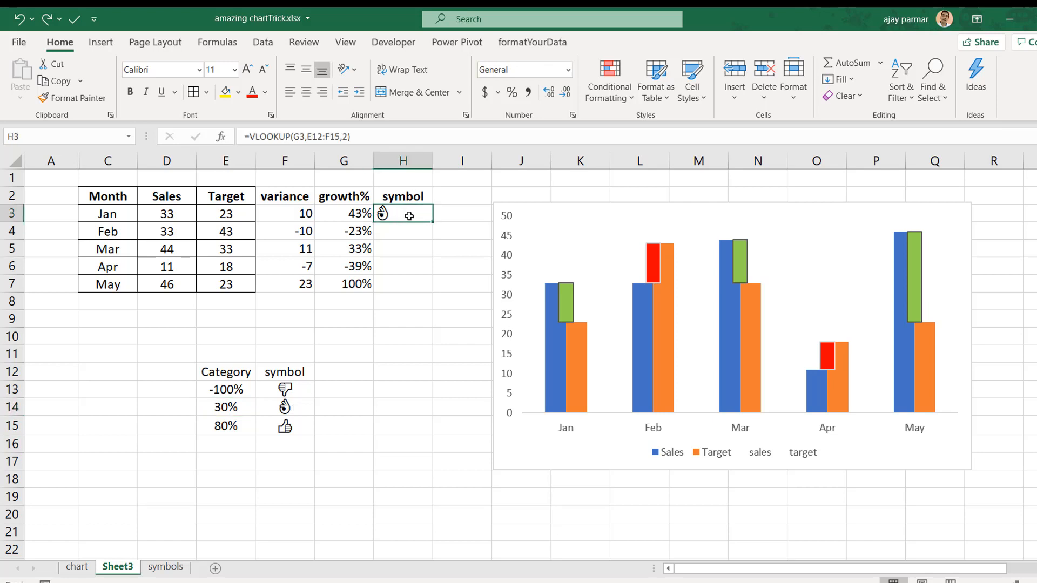
click(314, 138)
key(F4)
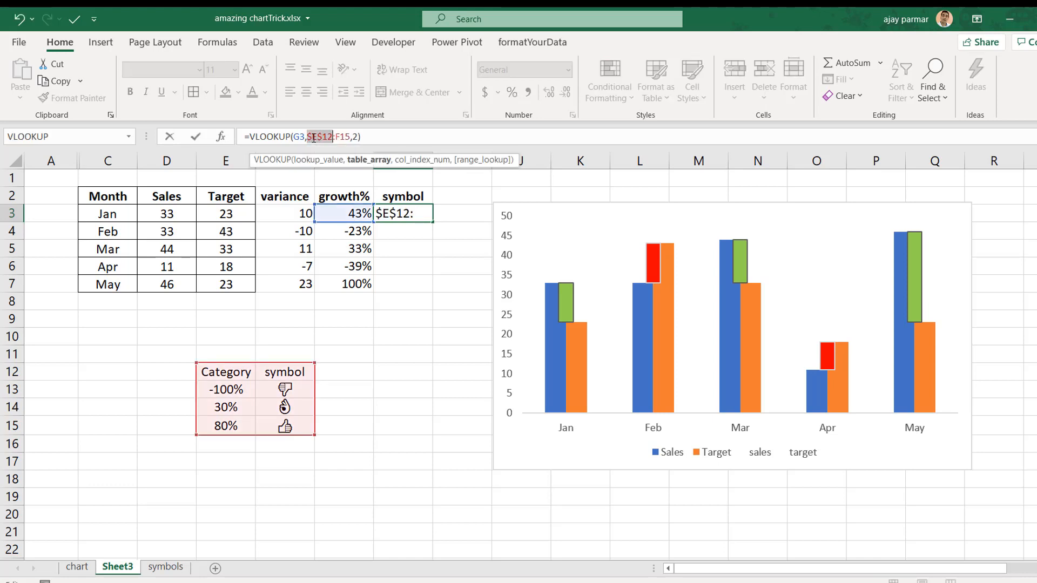
click(343, 138)
key(F4)
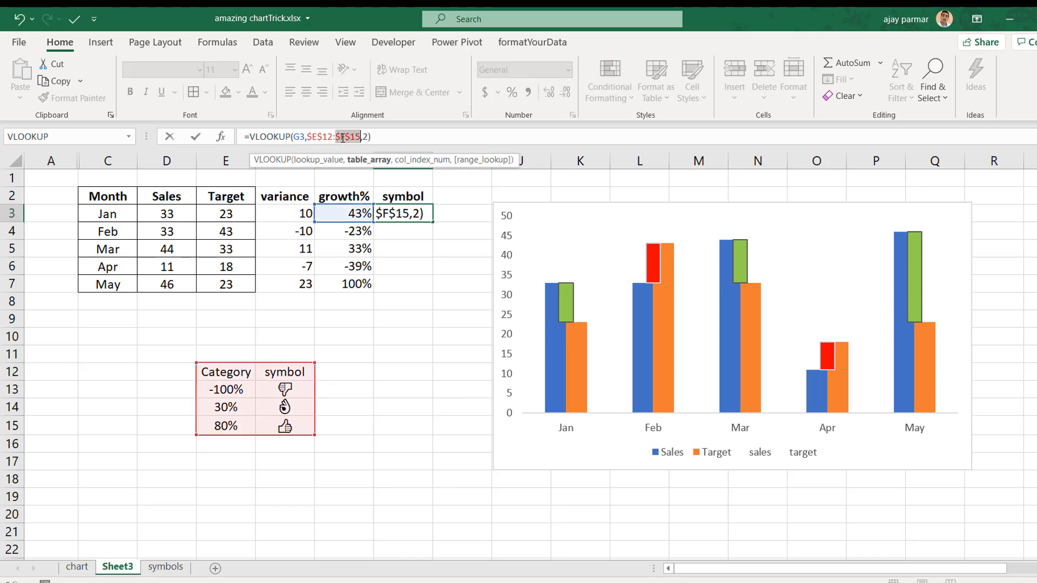
key(Return)
key(Up)
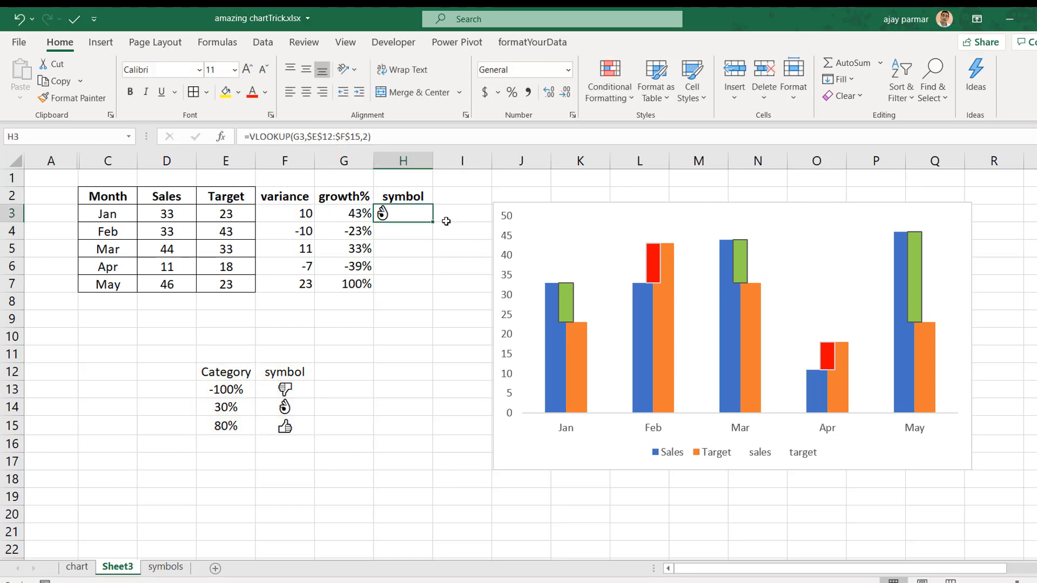
drag(432, 222, 433, 288)
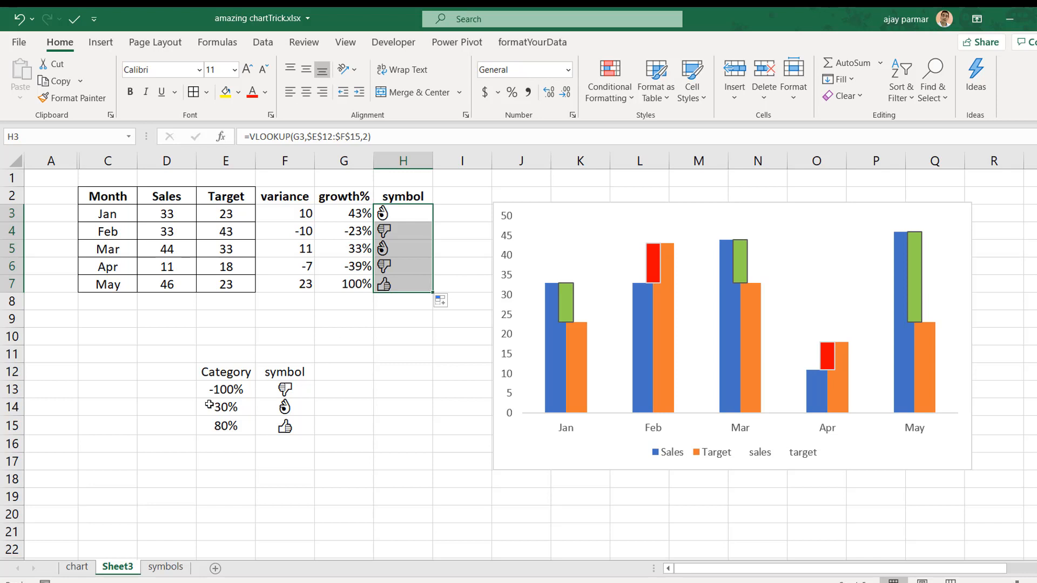
Step: Check the filled symbols in H3:H7 against the monthly growth% values in column G
click(343, 283)
key(Right)
key(Up)
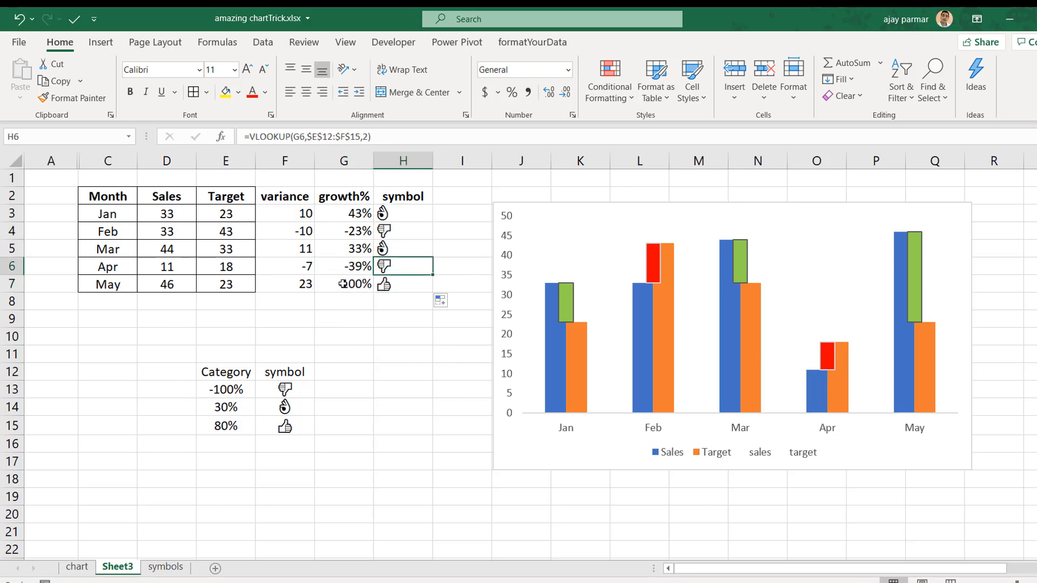
key(Left)
key(Up)
key(Right)
key(Up)
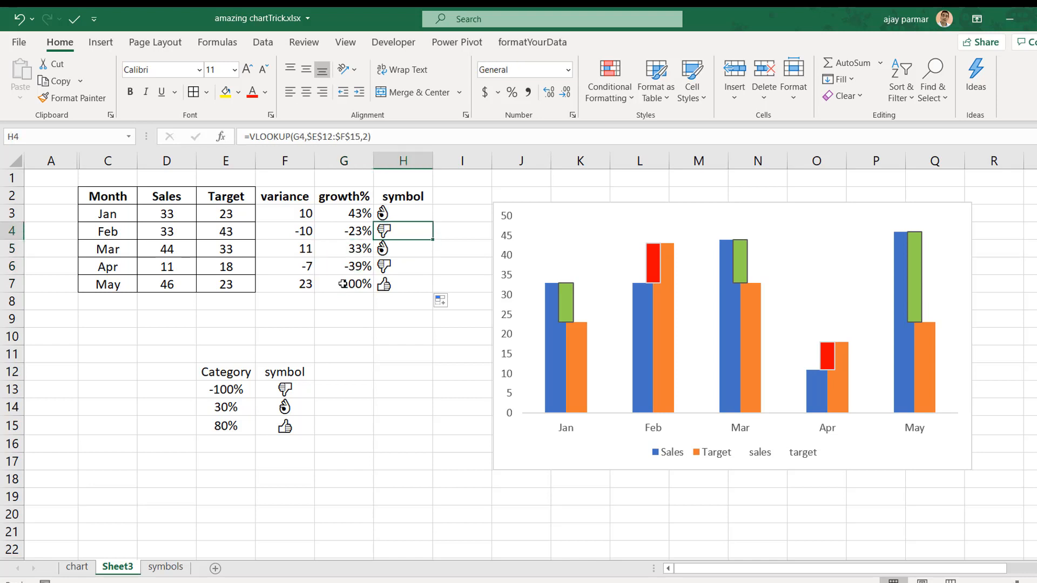
key(Up)
key(Up)
key(ctrl+shift+Down)
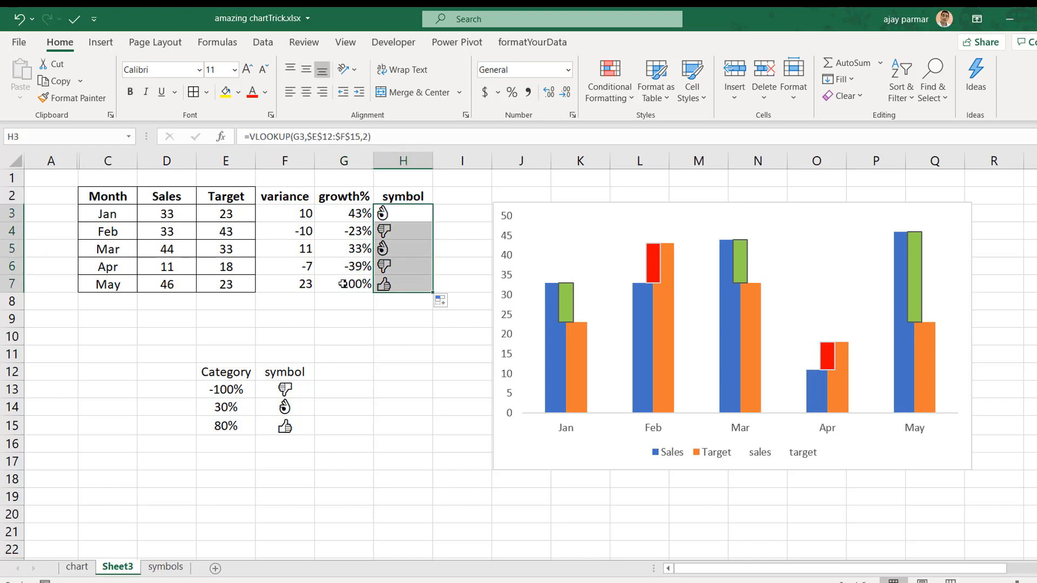
key(ctrl+shift+Up)
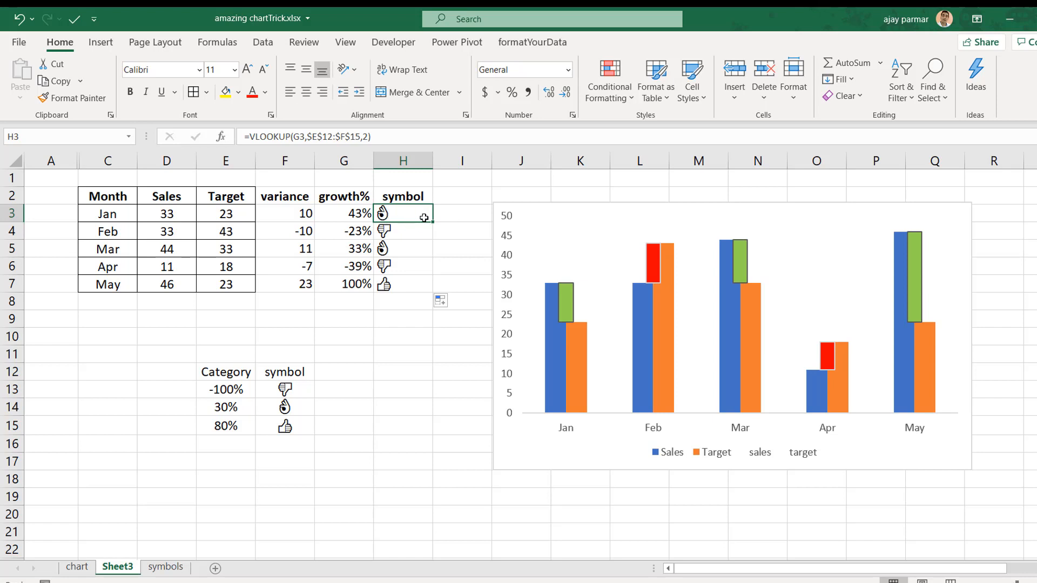
key(Right)
key(Left)
key(Down)
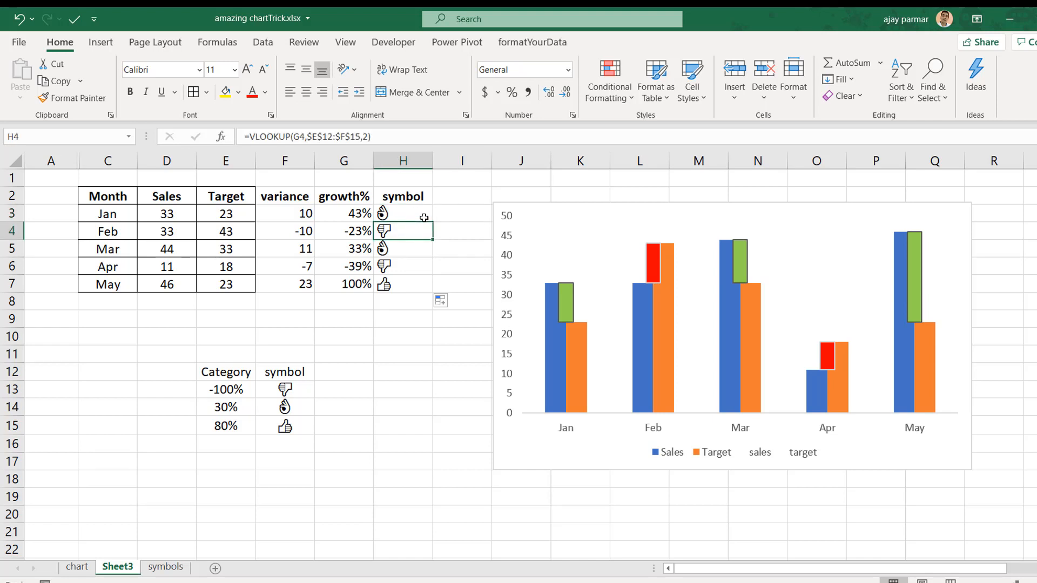
key(Up)
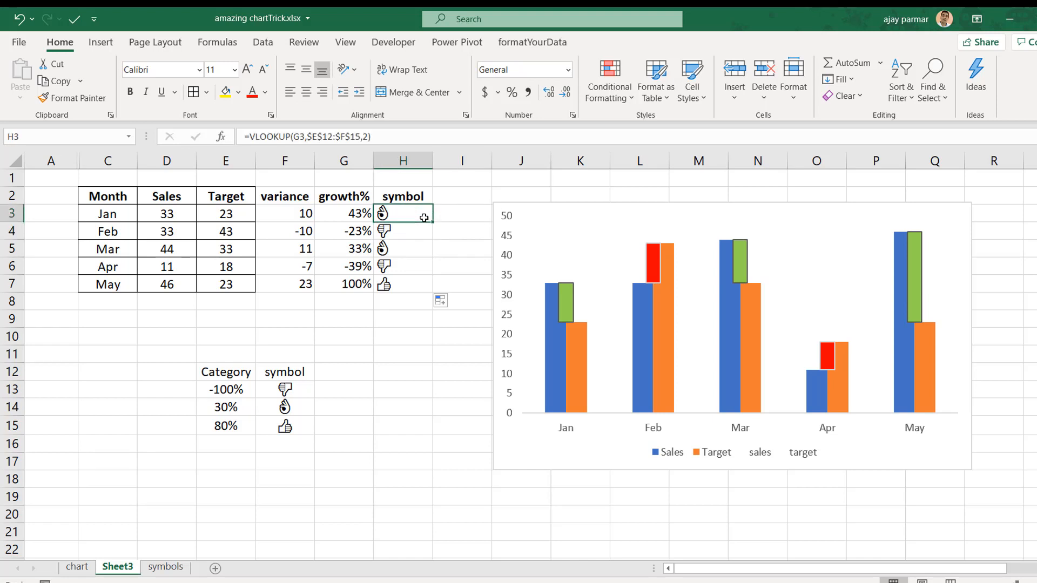
Step: Append &TEXT(ABS(G3),"0%") to H3's VLOOKUP formula so the symbol is combined with the unsigned growth percentage
click(393, 136)
text(&)
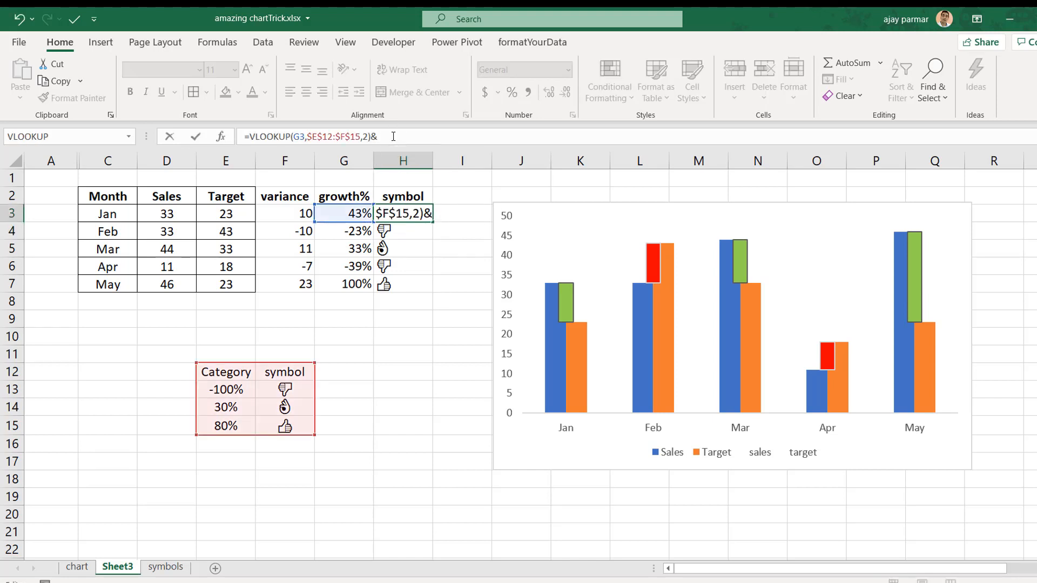
text(text()
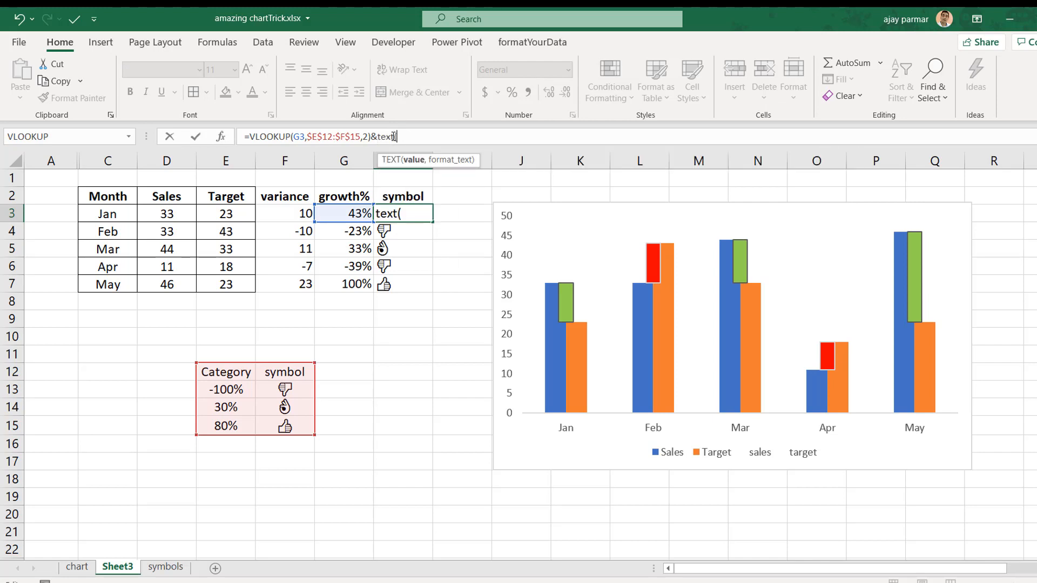
click(347, 216)
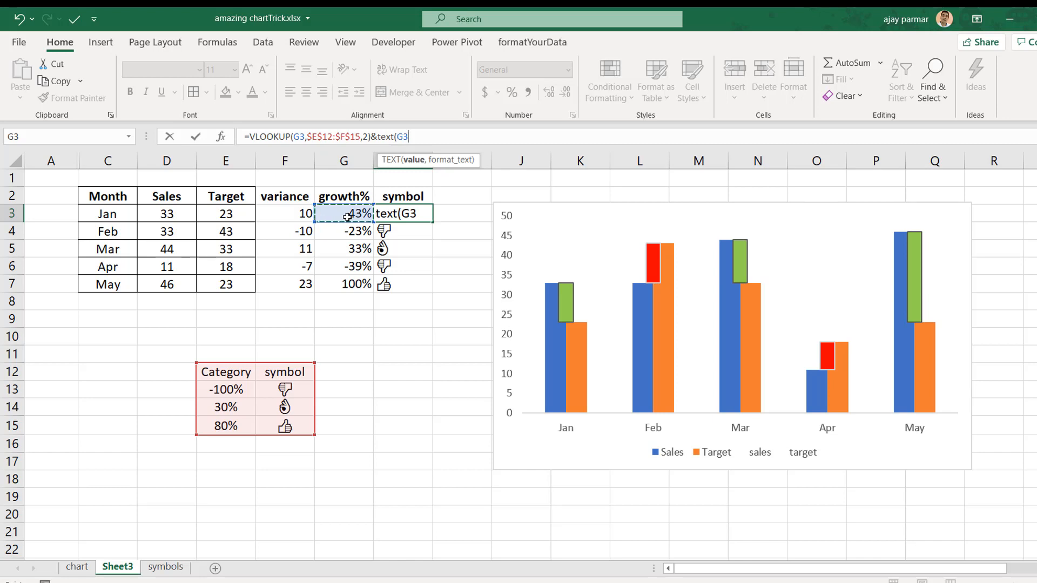
text(,)
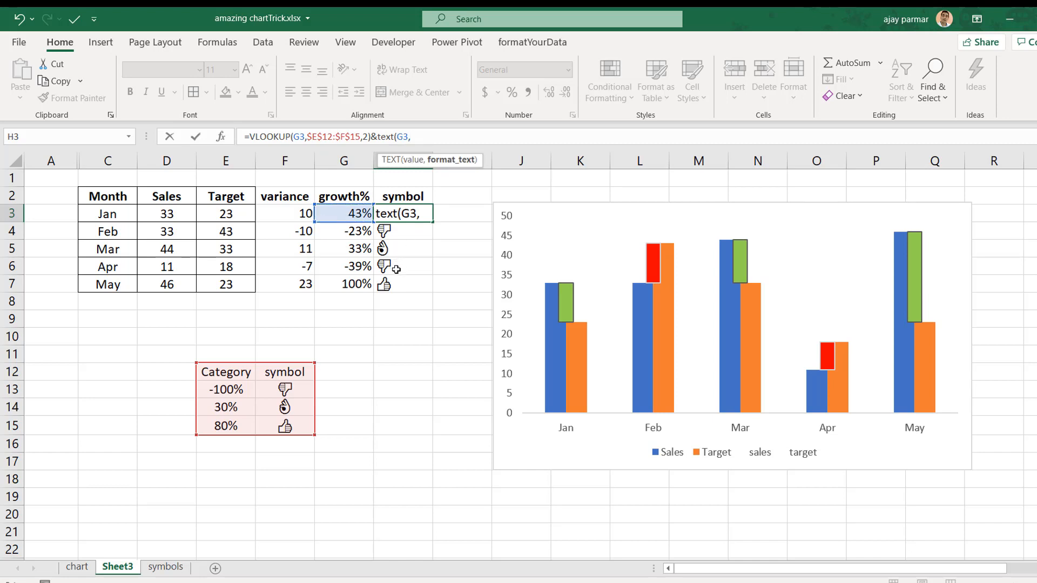
key(BackSpace)
key(BackSpace)
key(BackSpace)
text(abs)
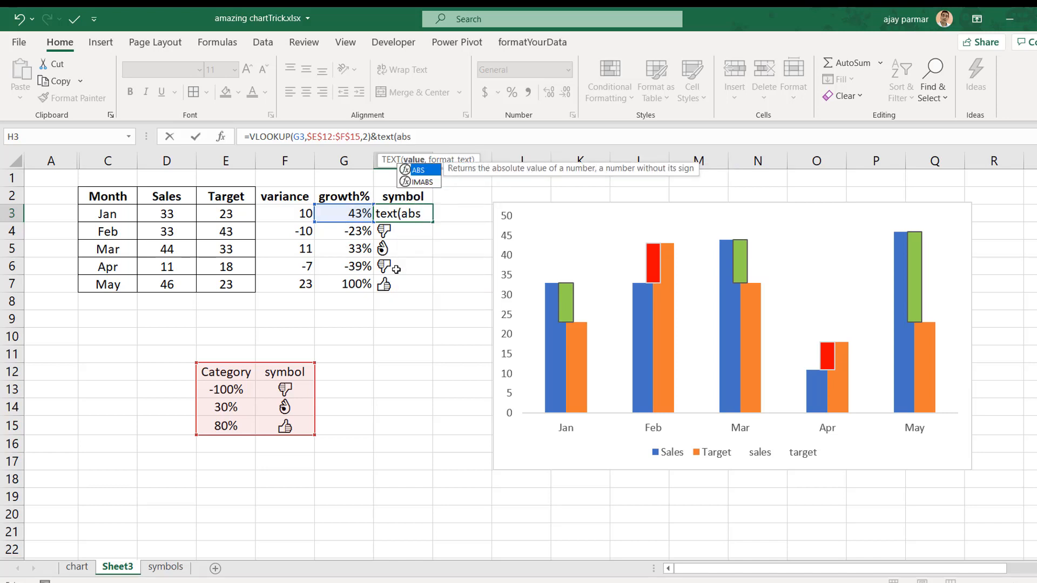
text(()
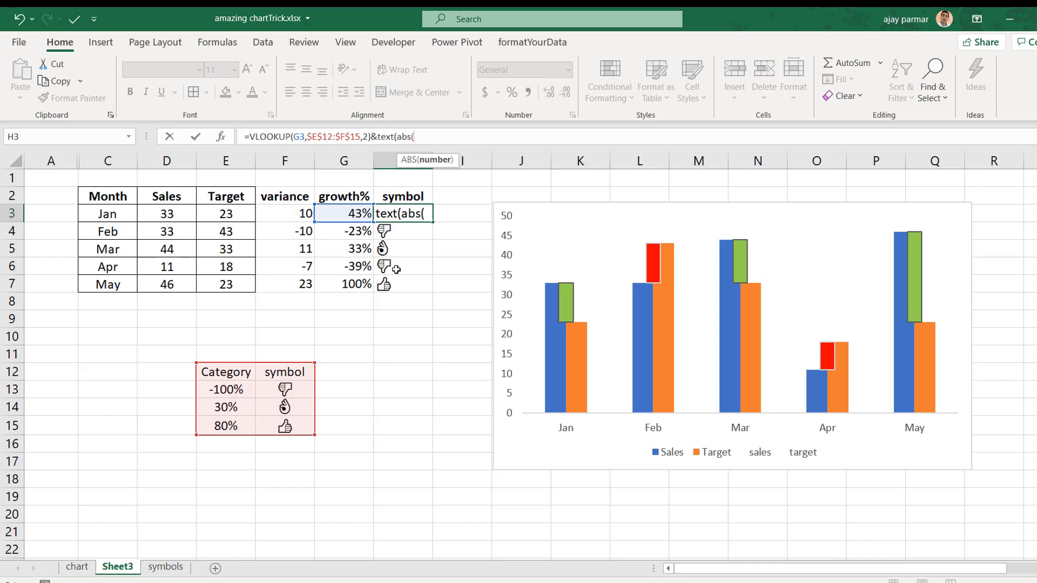
click(340, 216)
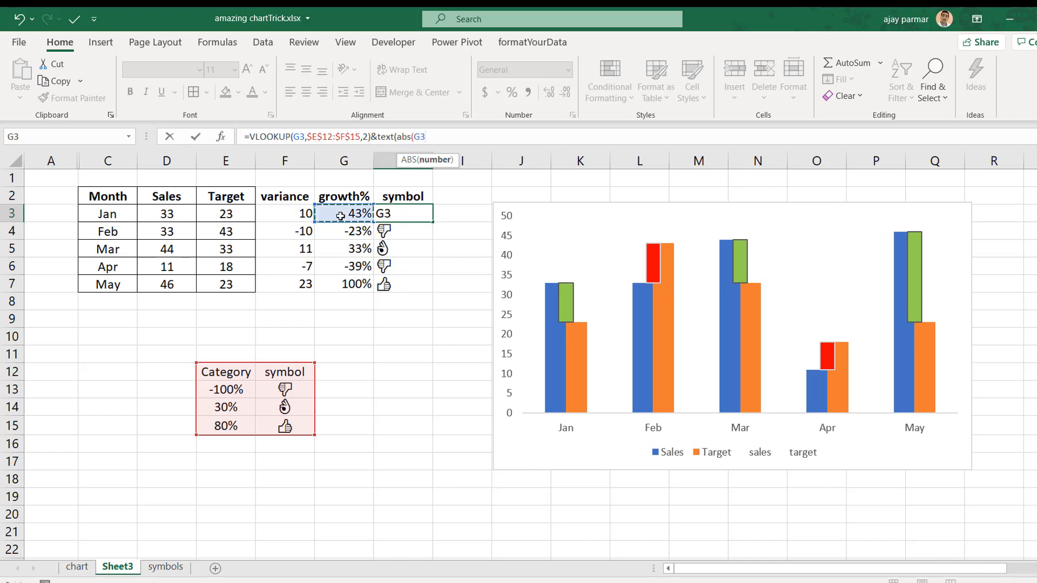
text(),")
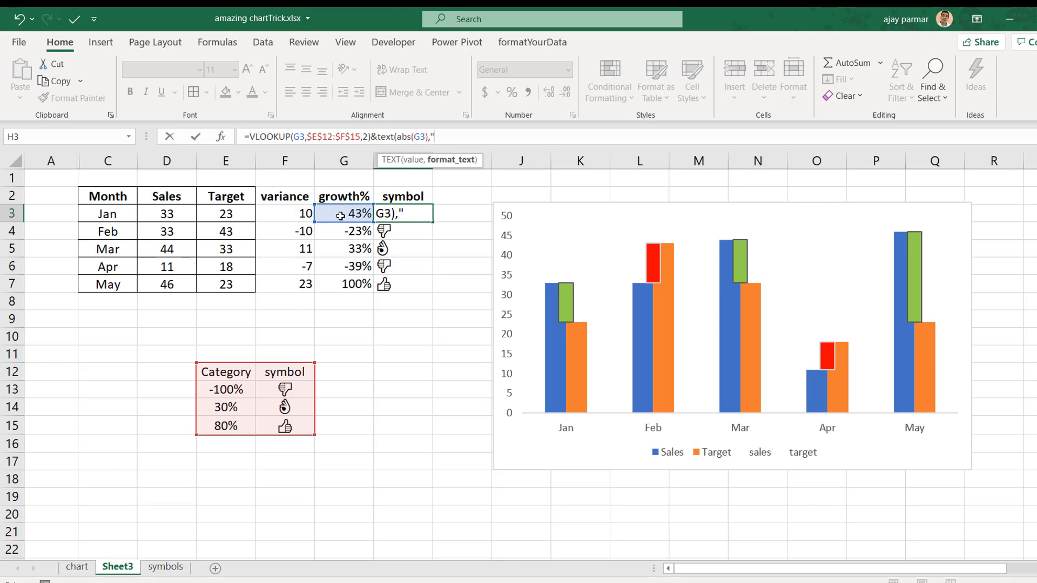
text(0%"))
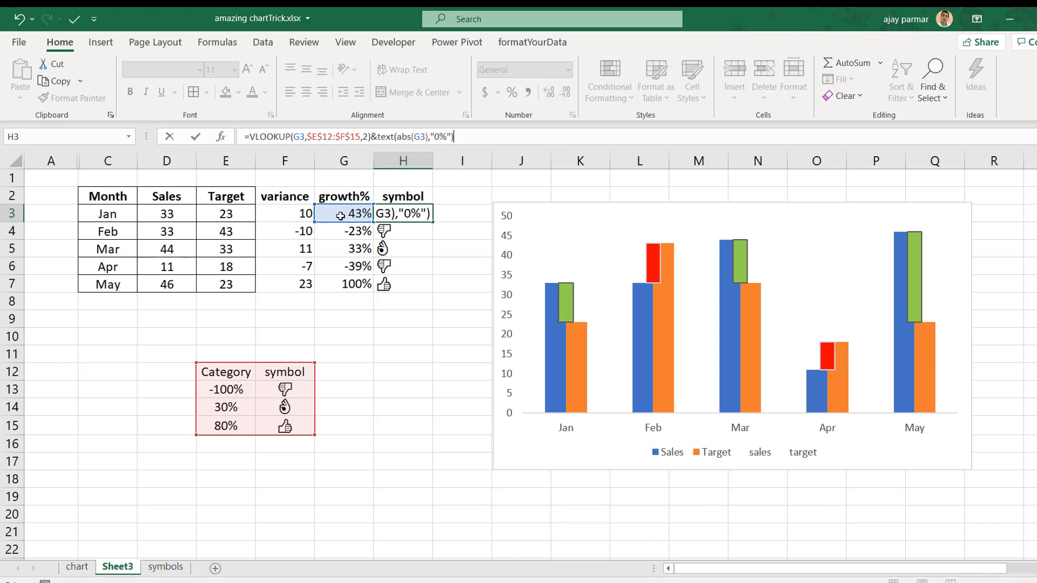
key(Return)
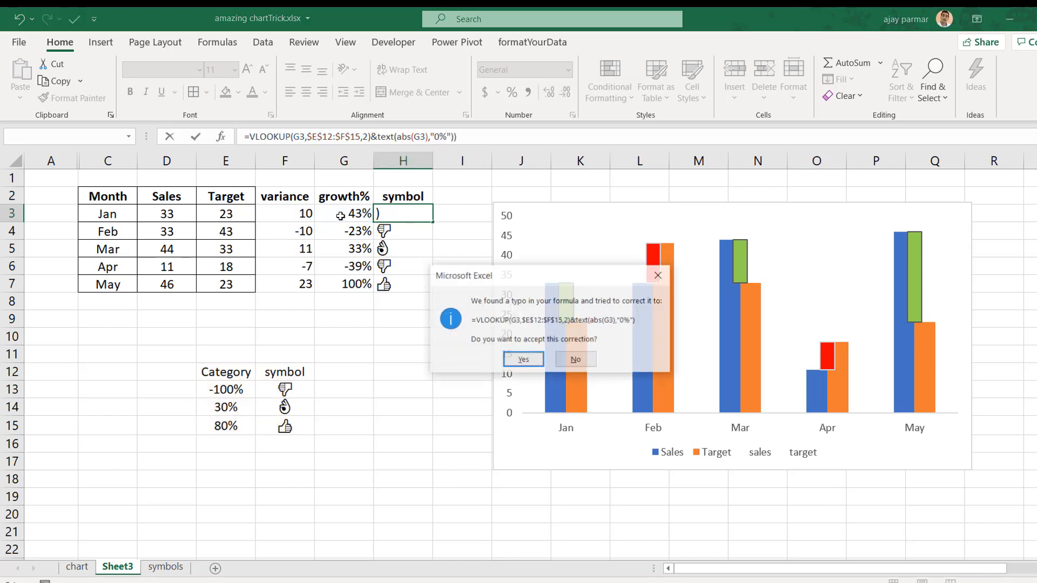
key(Return)
key(Up)
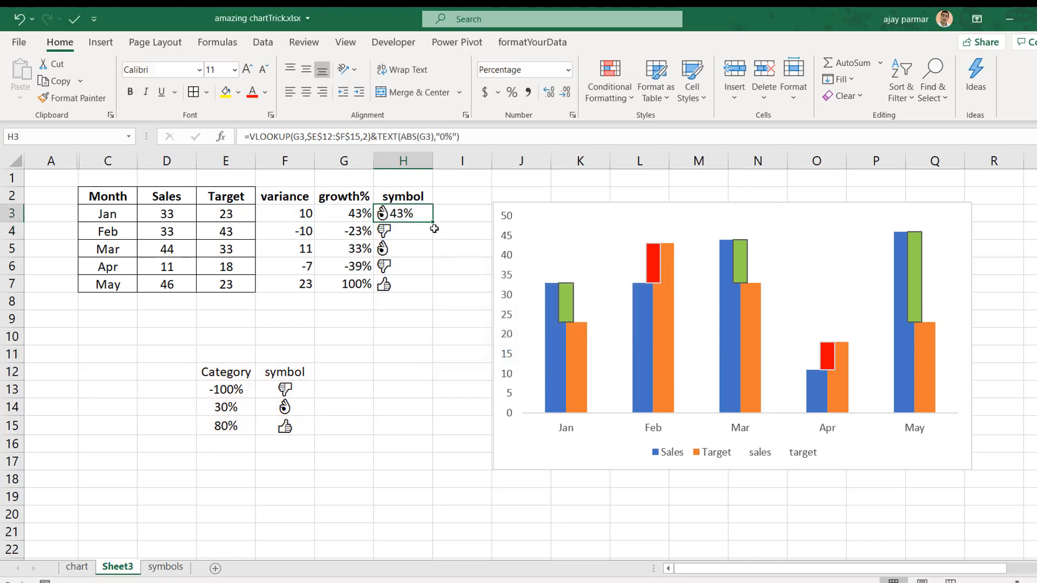
Step: Fill the combined symbol and percentage formula from H3 down to H7
drag(431, 290, 431, 289)
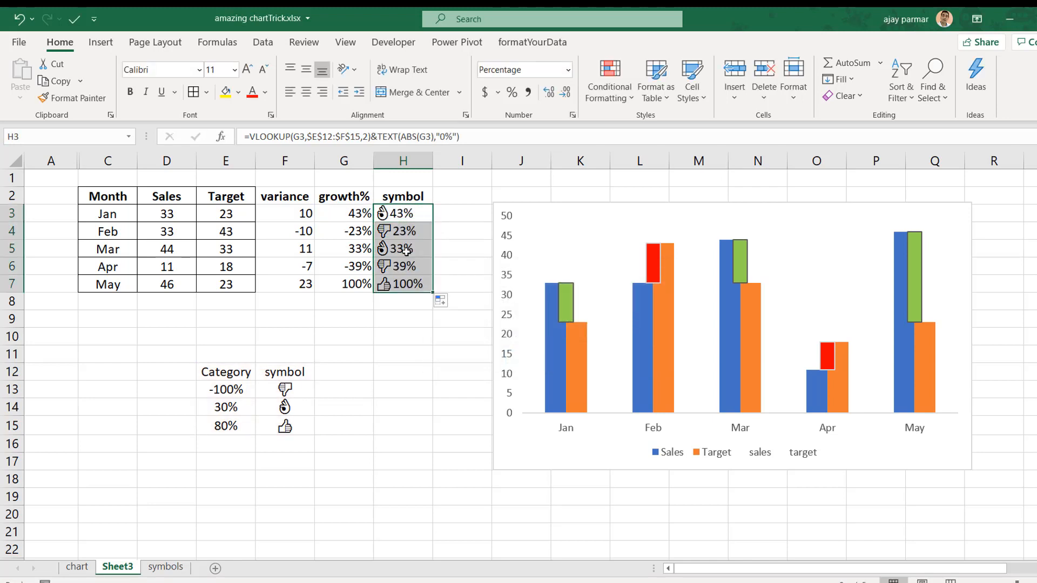
click(406, 265)
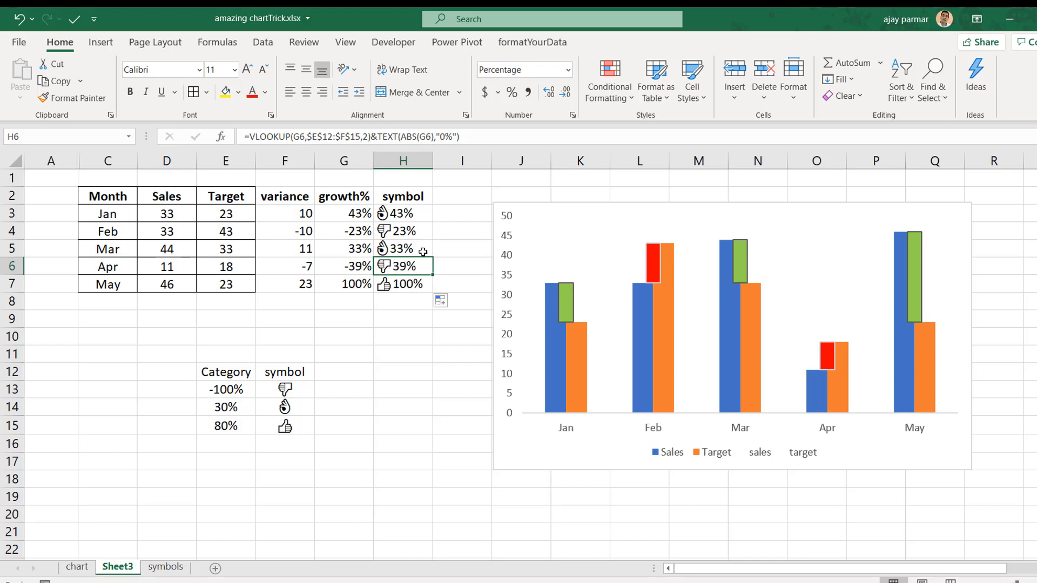
click(461, 405)
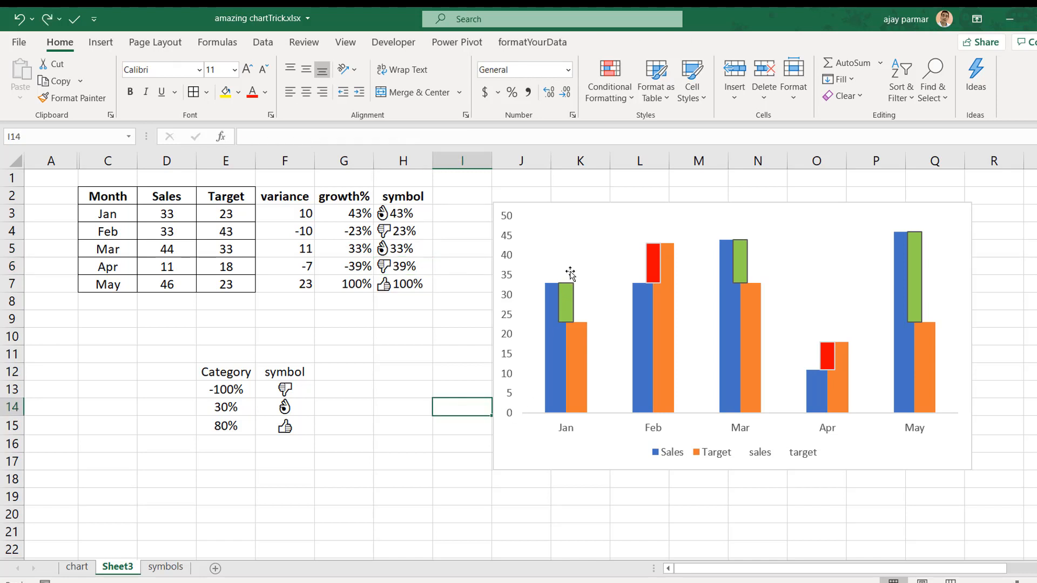
Step: Add data labels to the chart's orange Target columns
click(584, 211)
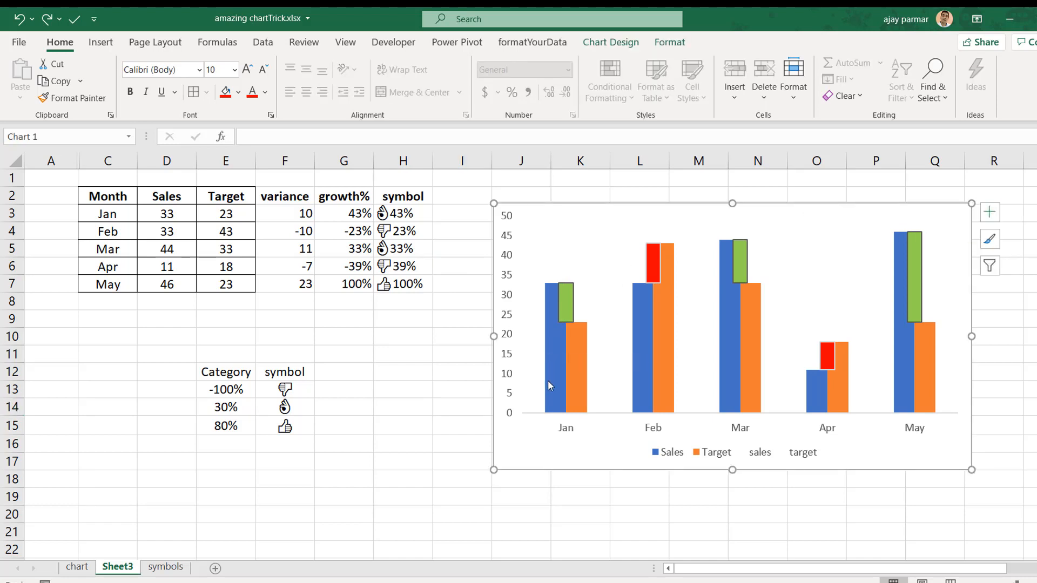
click(583, 358)
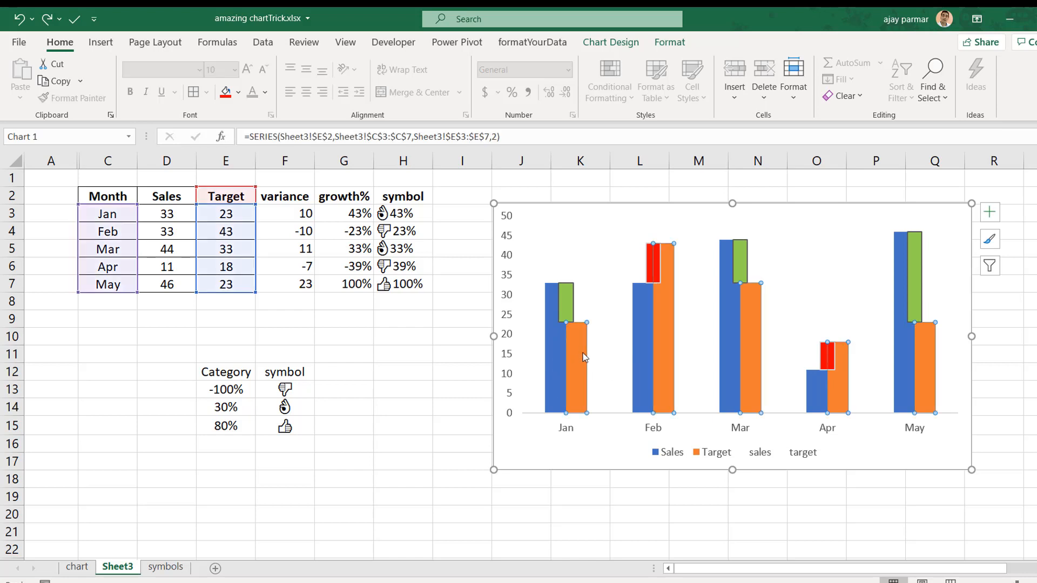
click(993, 215)
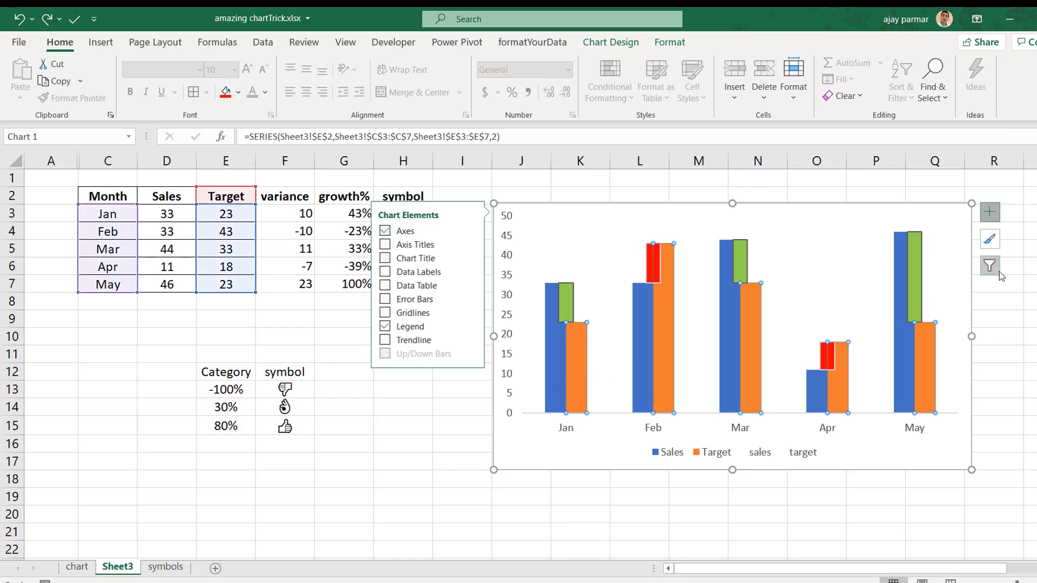
click(383, 273)
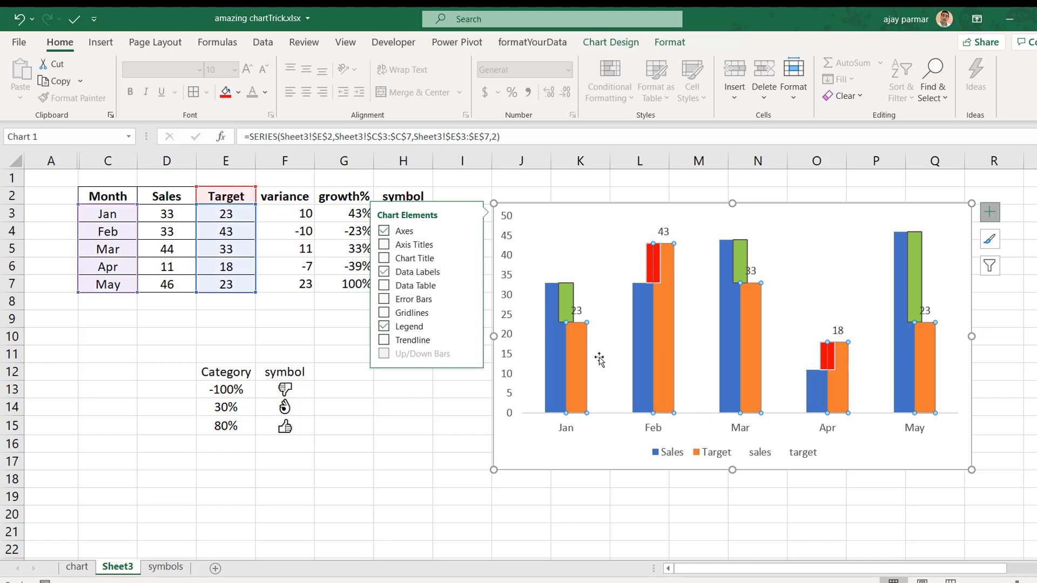
mouse_move(577, 352)
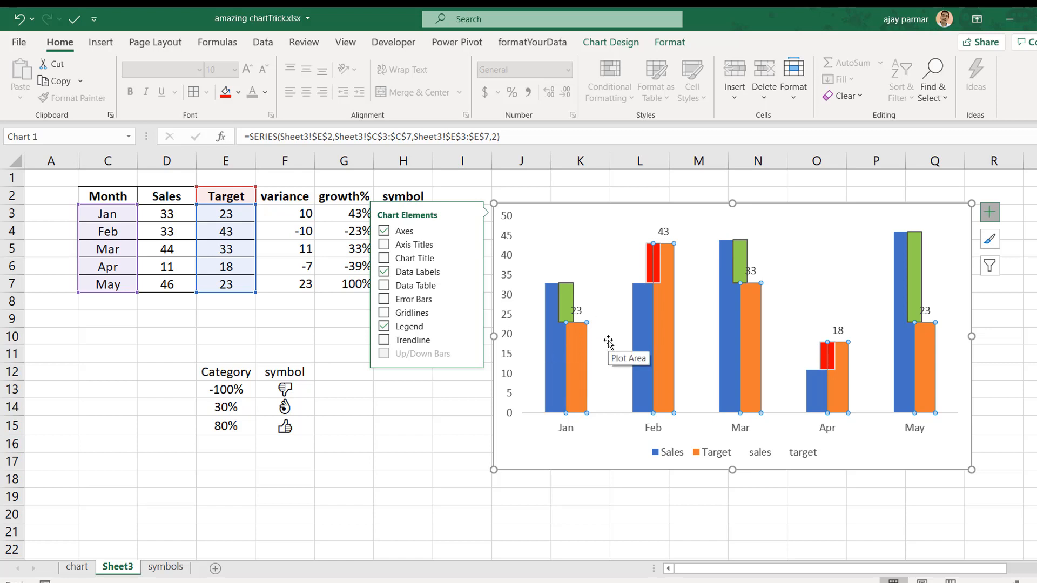
Step: Make the Target data labels show the cell values from H3:H7 and exclude the series value
click(579, 312)
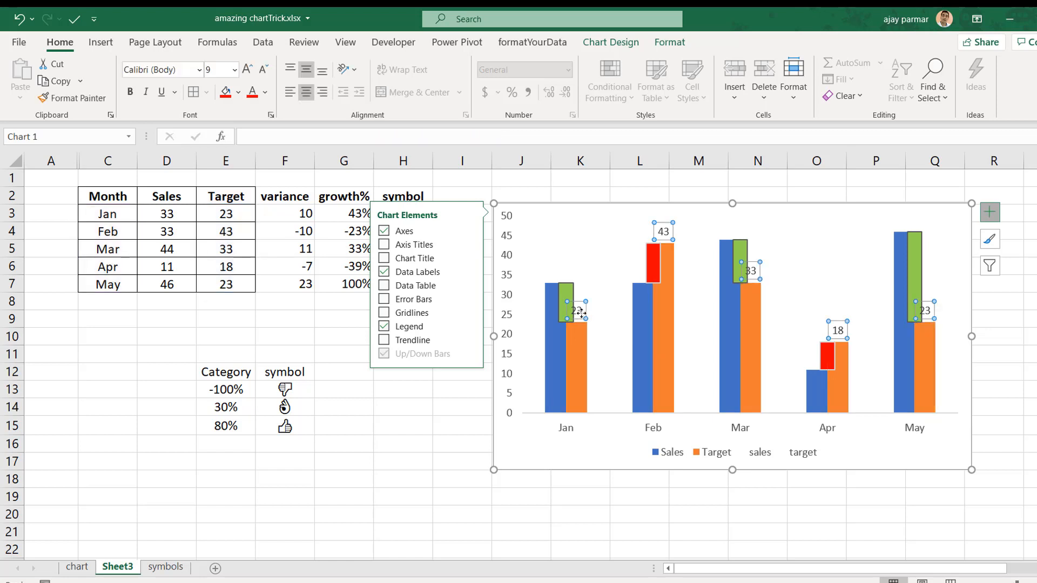
double_click(580, 313)
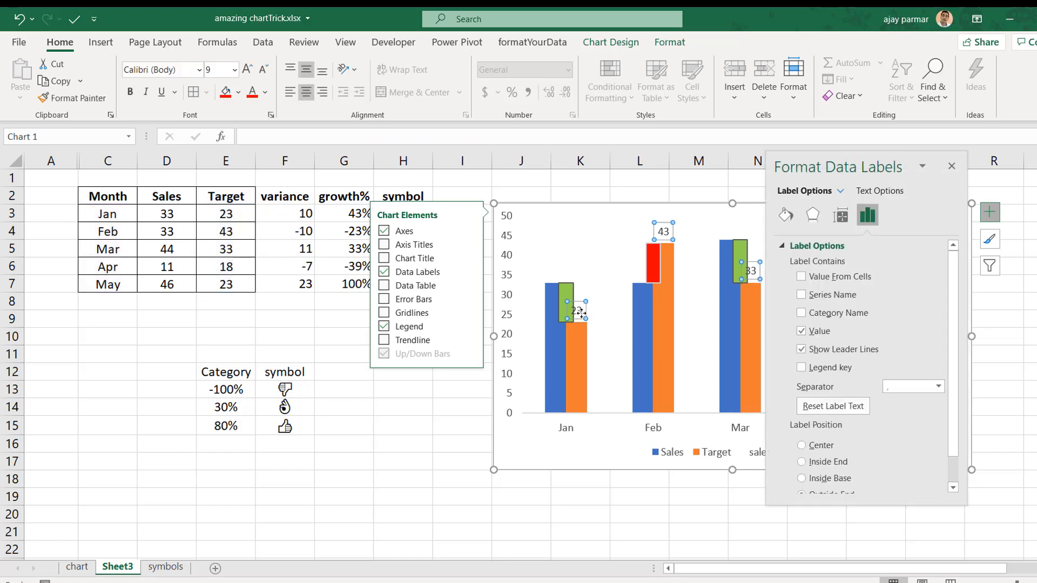
click(802, 278)
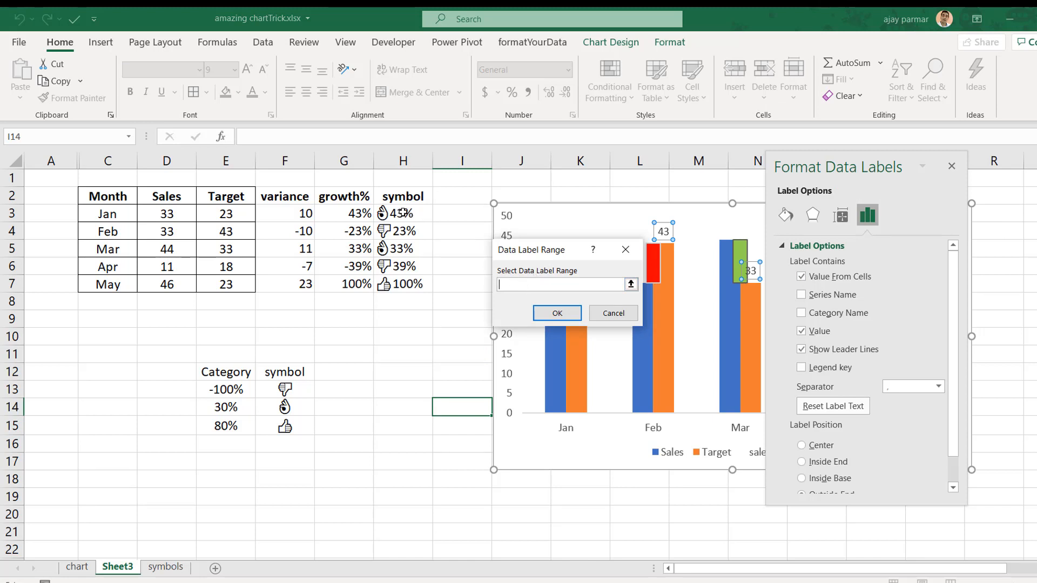
drag(403, 213, 410, 284)
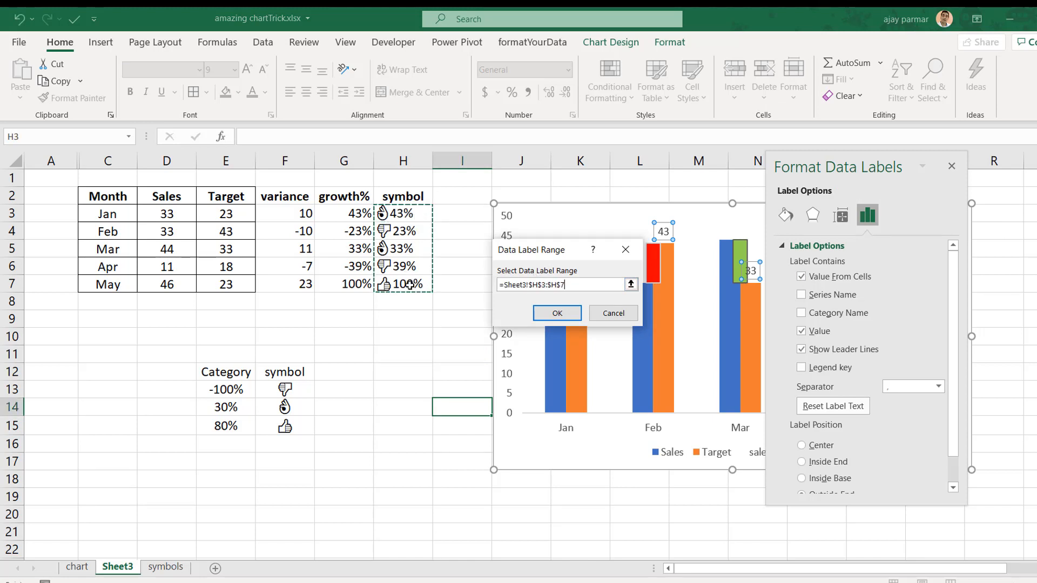
click(565, 317)
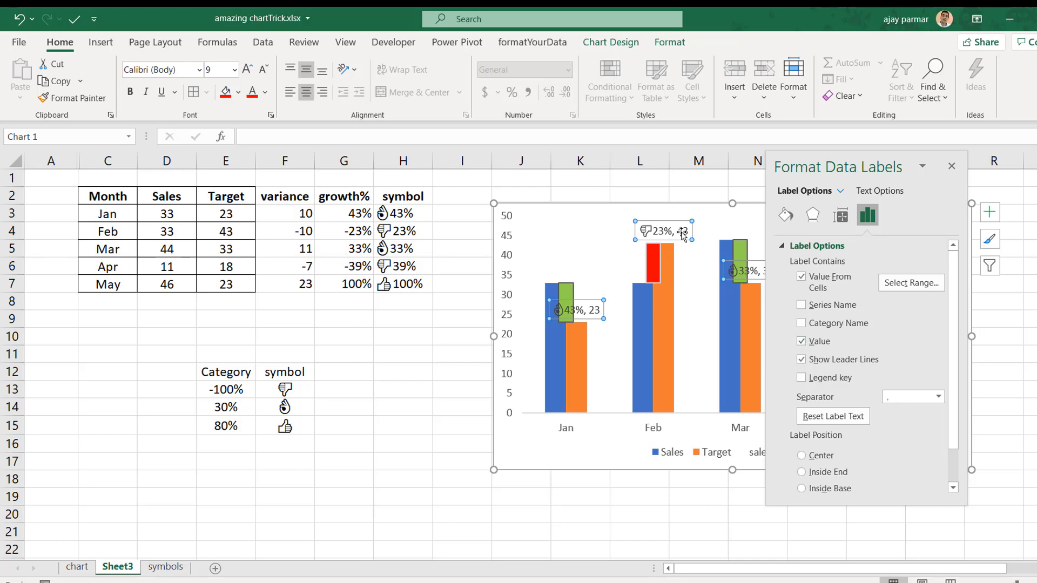
click(801, 341)
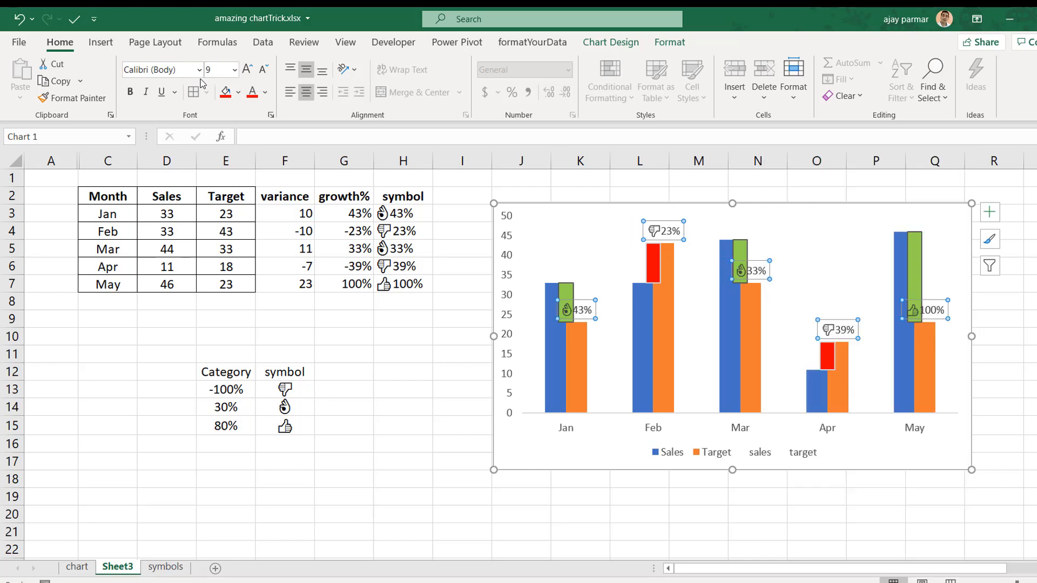
Step: Format the Target data labels as bold with a light grey fill and font size 10.5
click(238, 92)
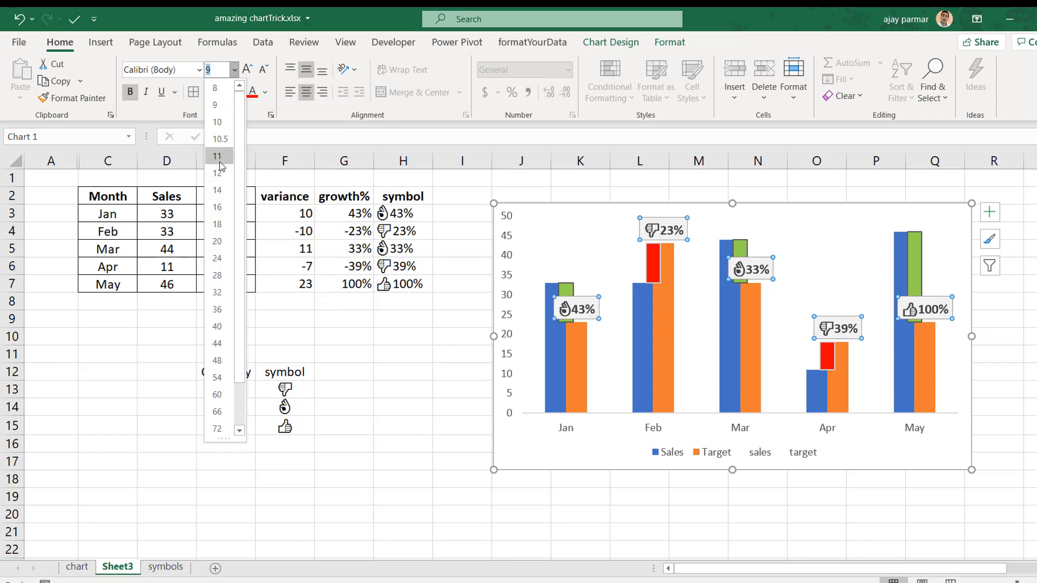
click(218, 138)
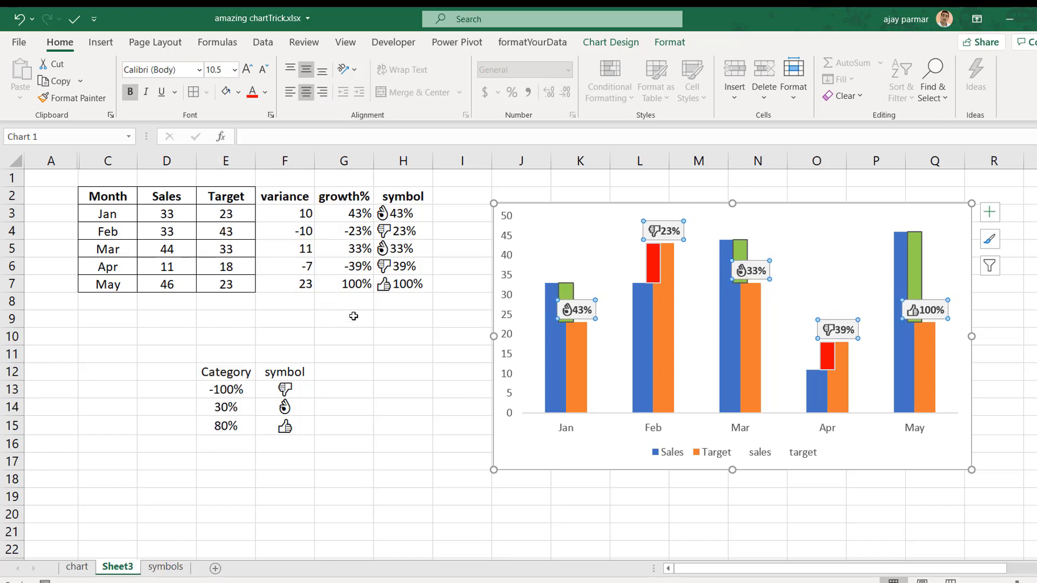
Step: Delete the extra lowercase "sales" and "target" entries from the chart legend, keeping Sales and Target
click(761, 453)
key(Delete)
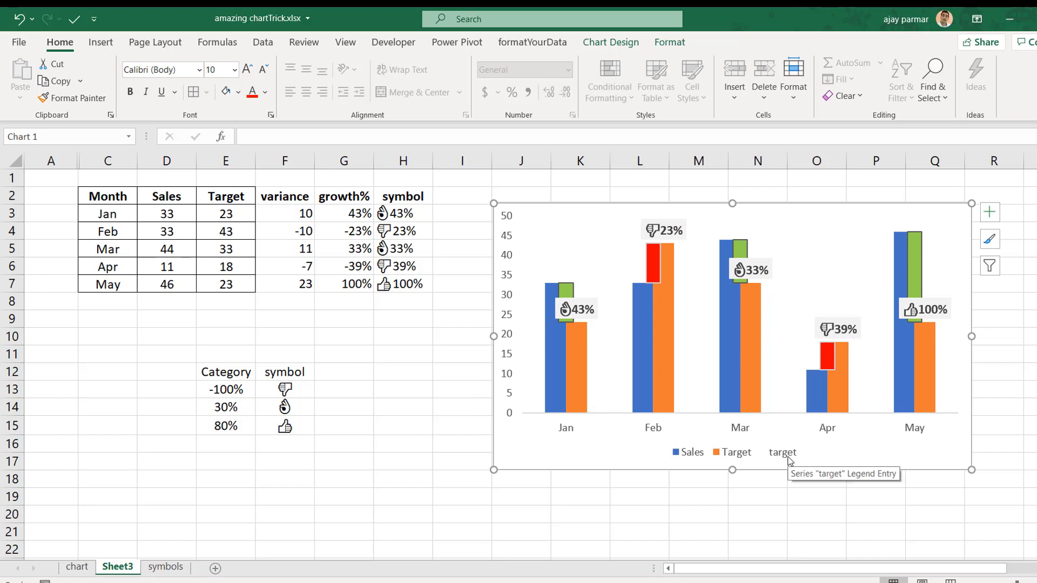
click(790, 461)
click(783, 459)
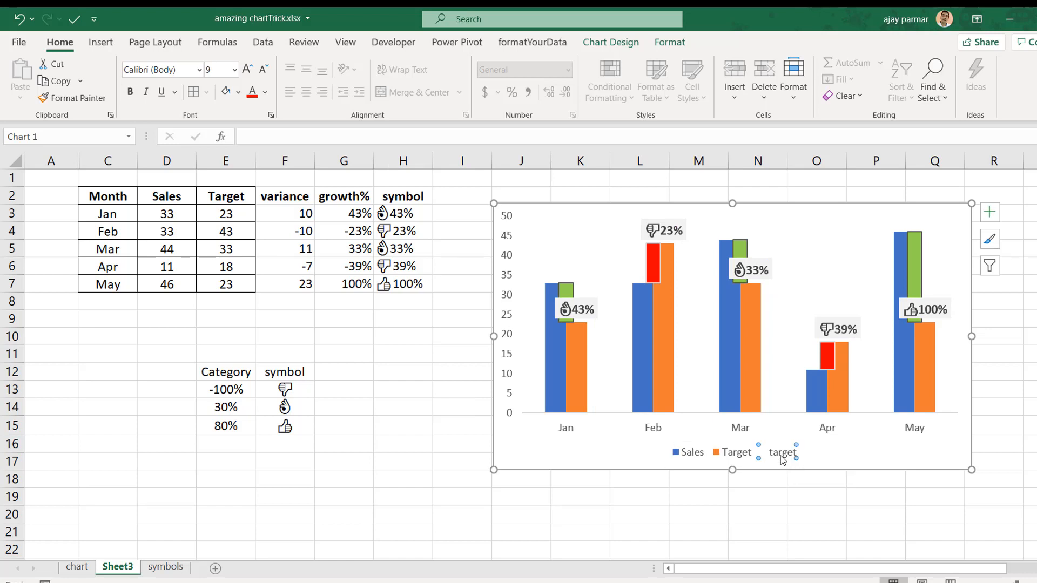
key(Delete)
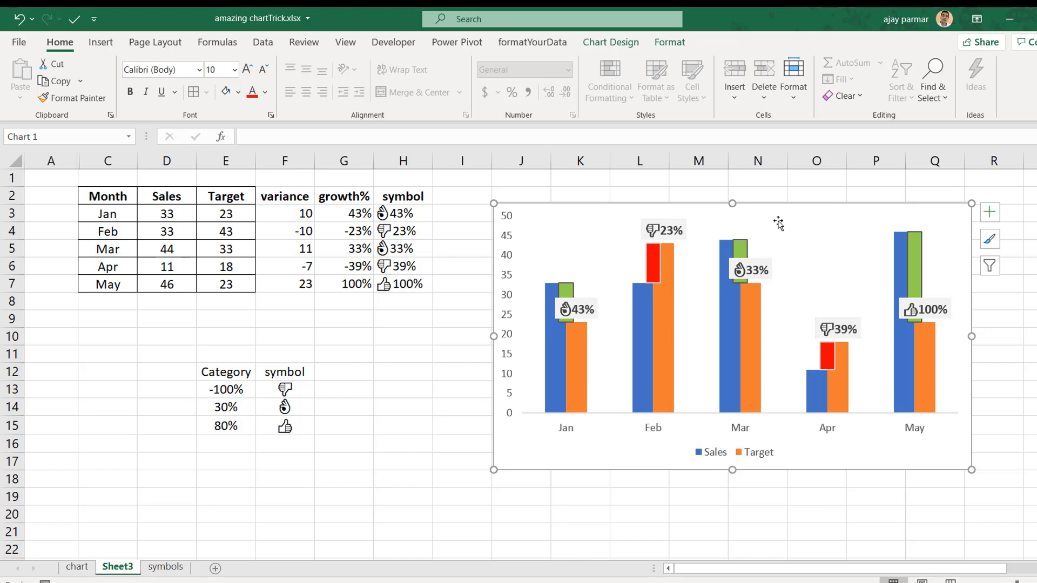
Step: Reposition the chart beside the data table, spanning about columns J to Q
click(499, 328)
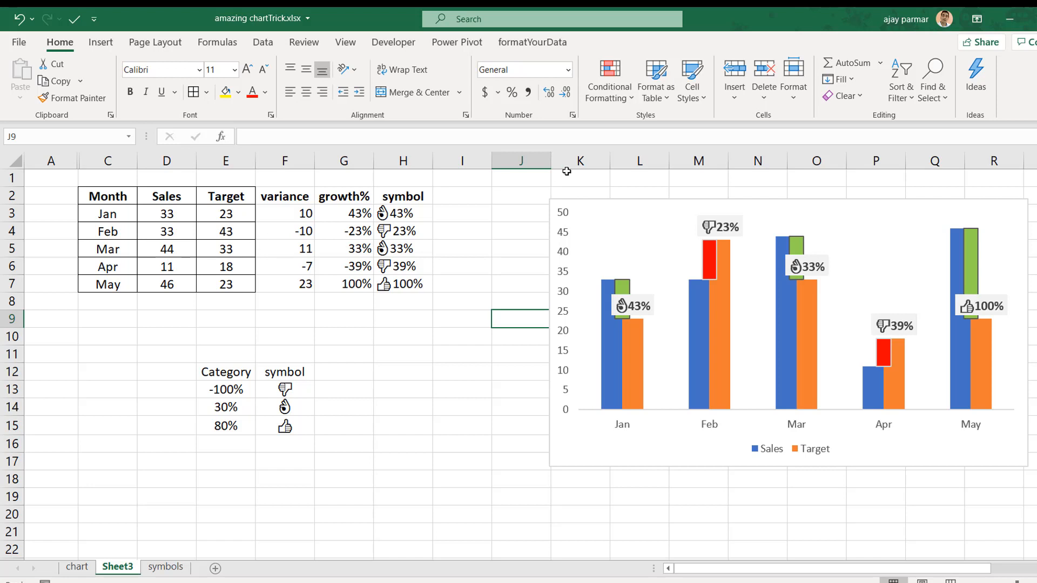
click(652, 204)
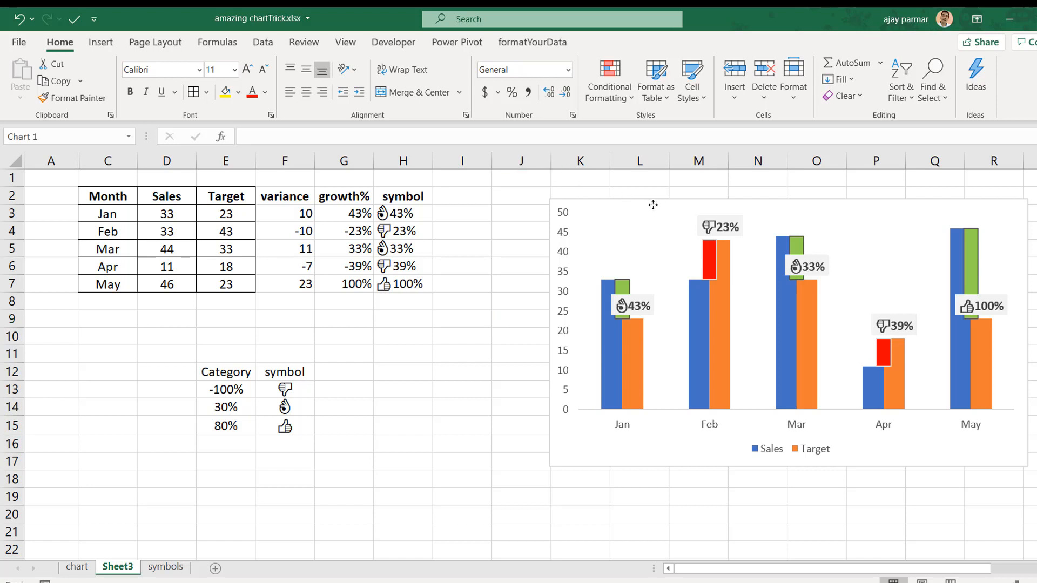
click(1036, 209)
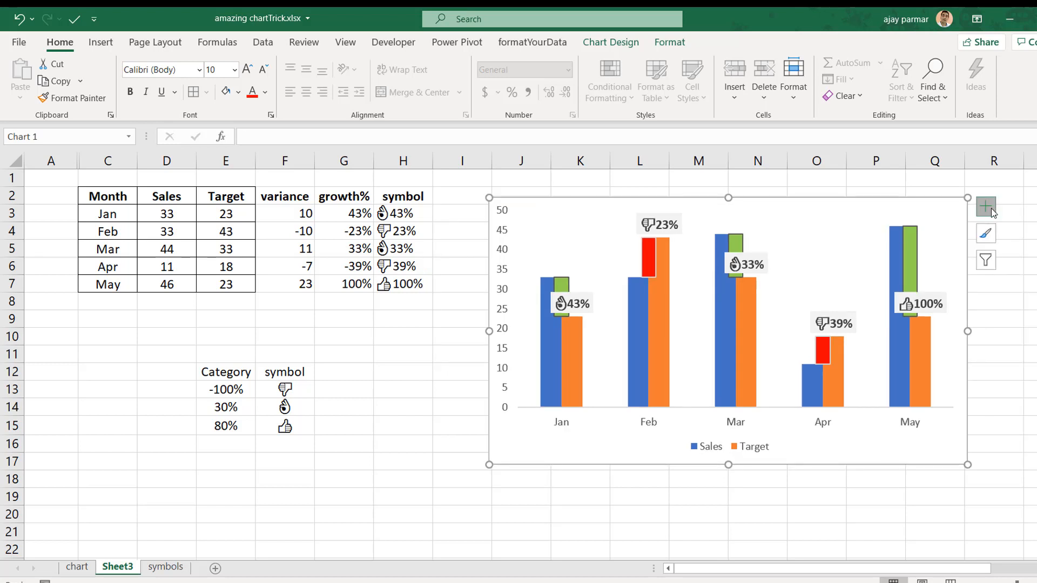
Step: Set the position of the chart's data labels to Inside Base
click(990, 208)
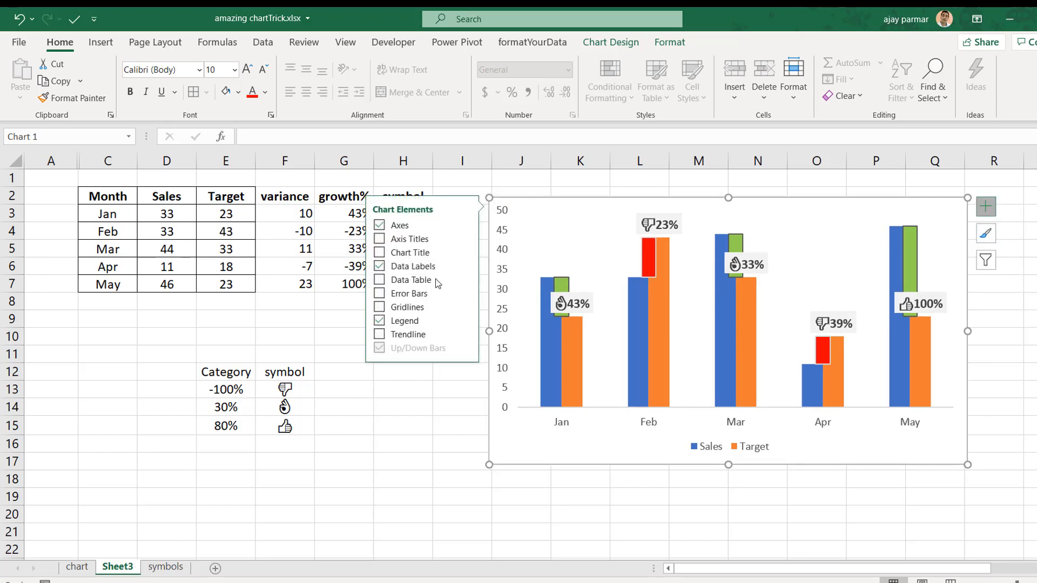
mouse_move(464, 266)
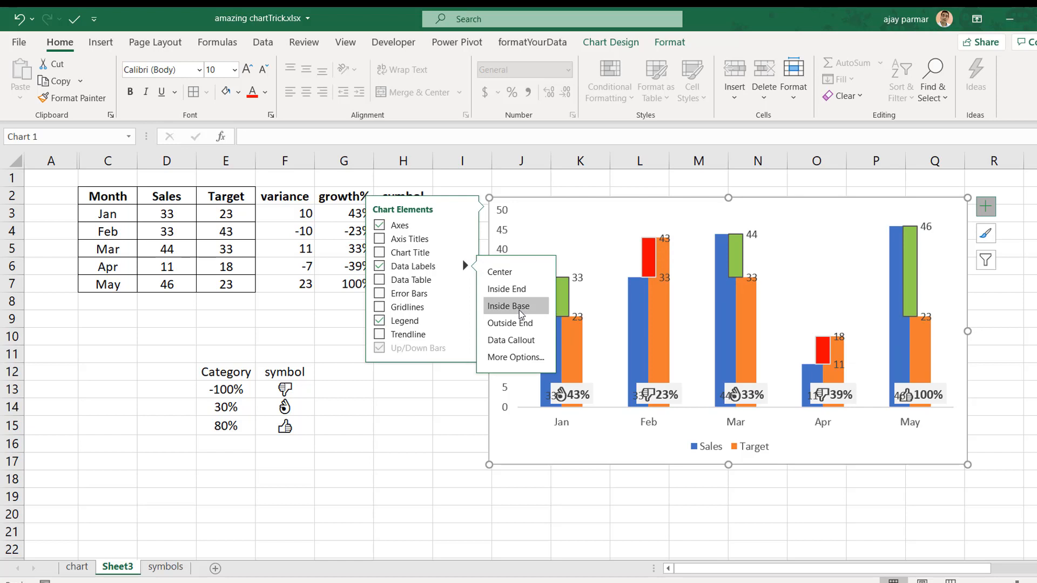
click(521, 315)
click(396, 434)
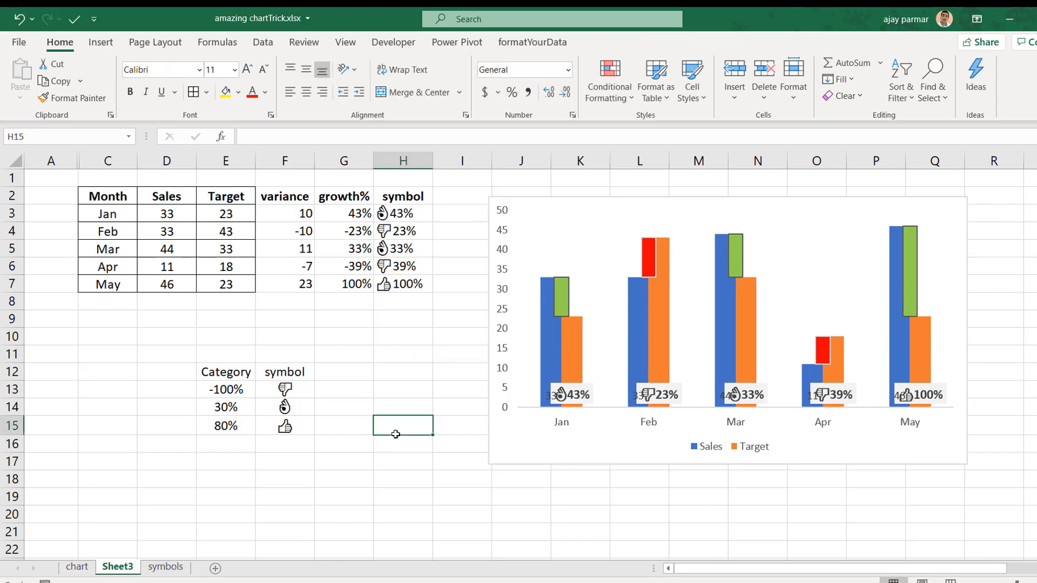
Step: Delete the plain number labels on the blue Sales columns, keeping the symbol and percentage labels
click(638, 395)
key(Delete)
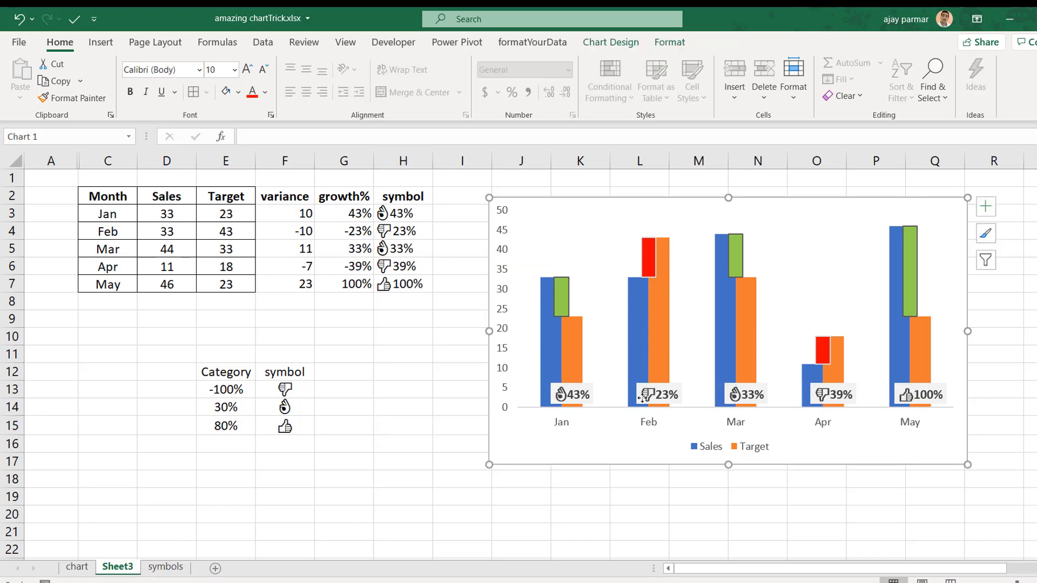
click(426, 419)
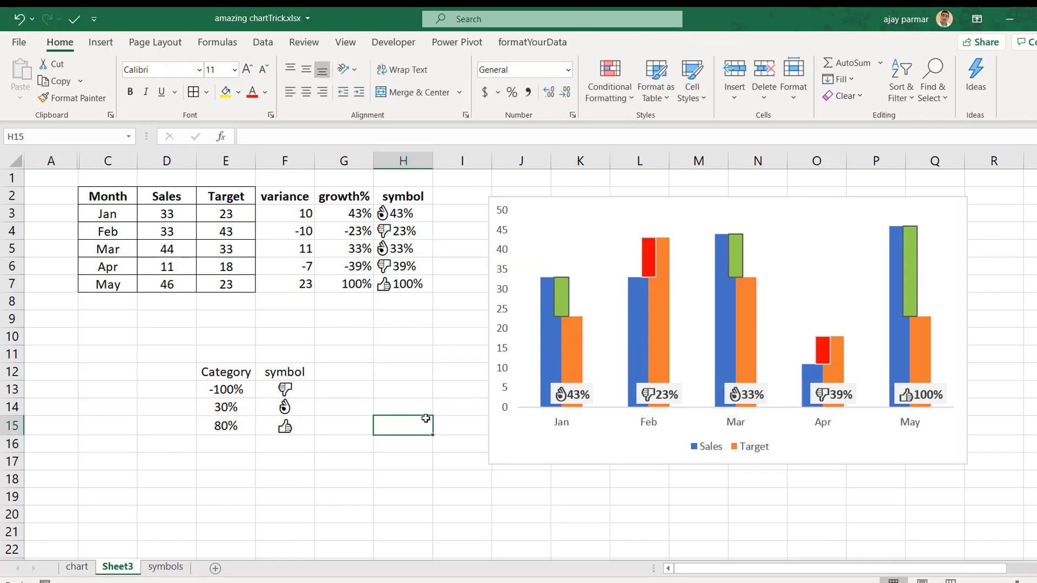
Step: Bring up the chart style choices for the sales versus target chart
click(806, 207)
click(611, 42)
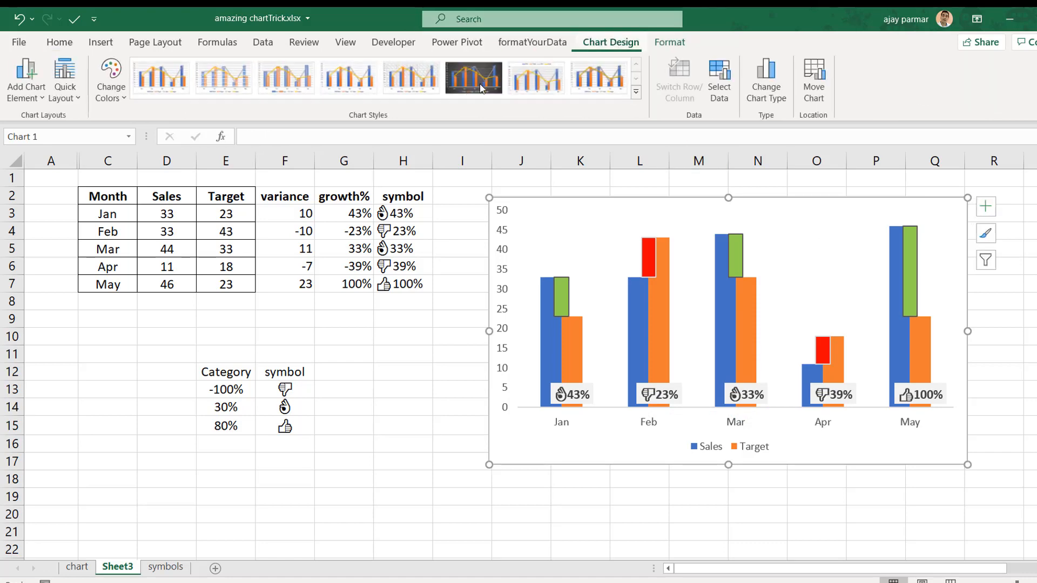